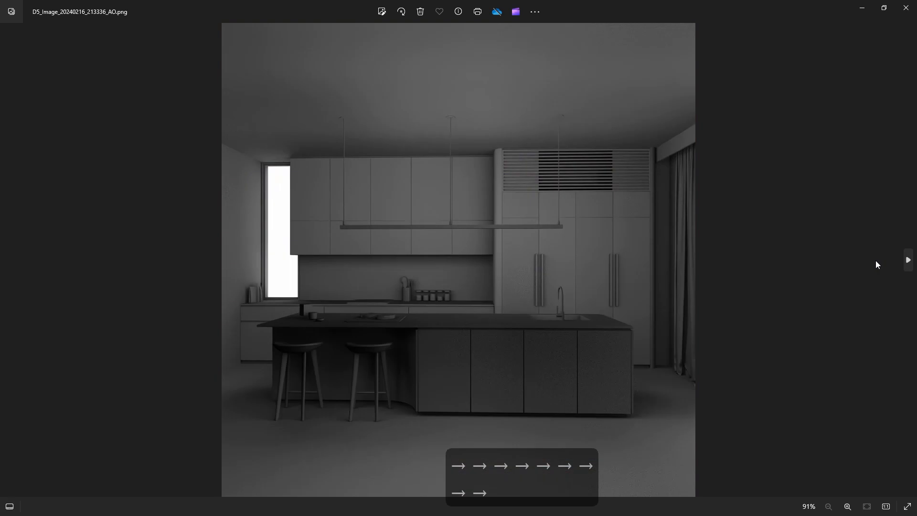
# Compare the two close-up kitchen renders and the full front view side by side in the photo viewer.
pyautogui.press('Left')
pyautogui.click(9, 507)
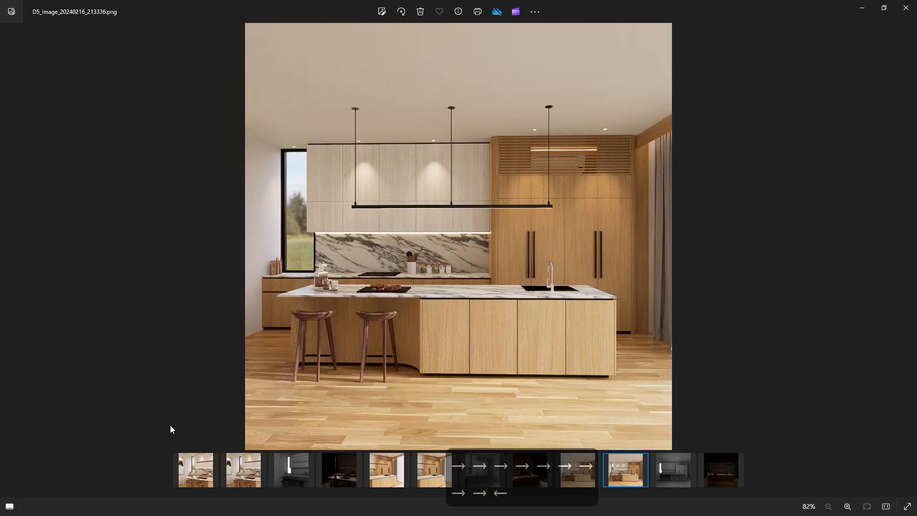
pyautogui.click(214, 459)
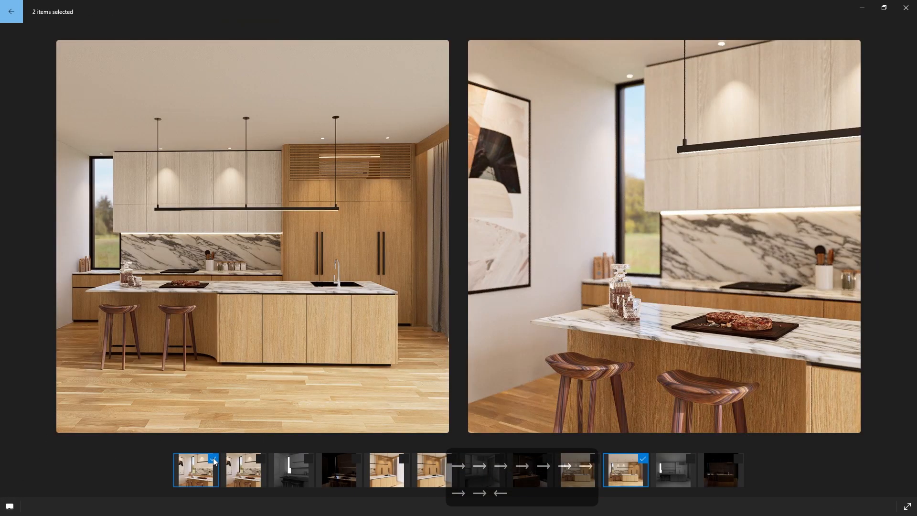
pyautogui.click(404, 459)
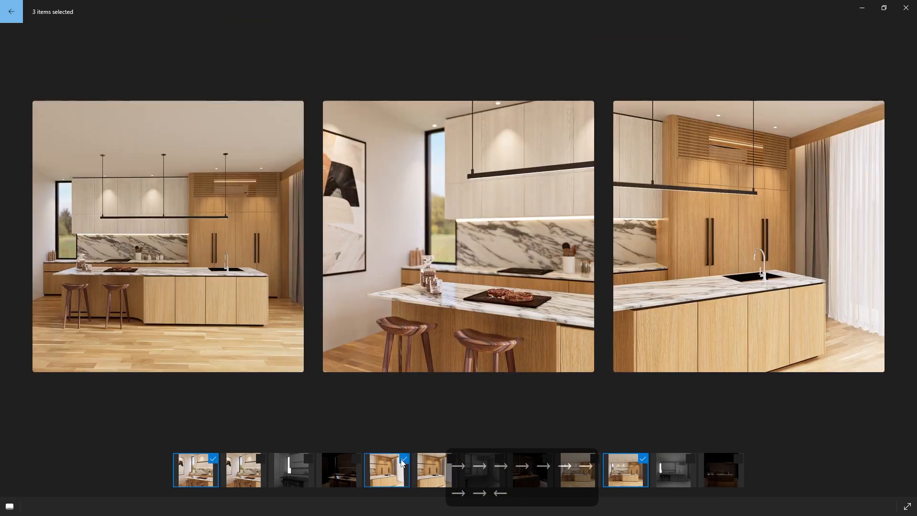
pyautogui.click(643, 459)
pyautogui.click(595, 459)
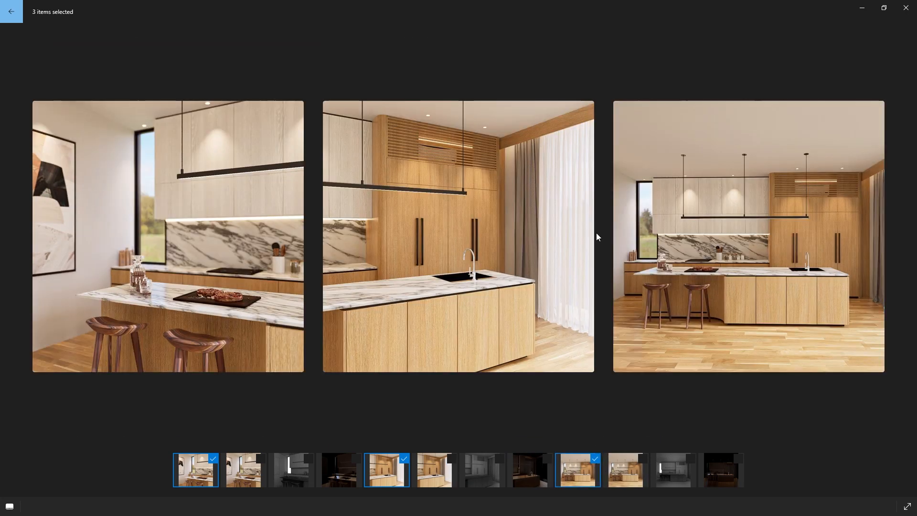
pyautogui.moveTo(207, 135)
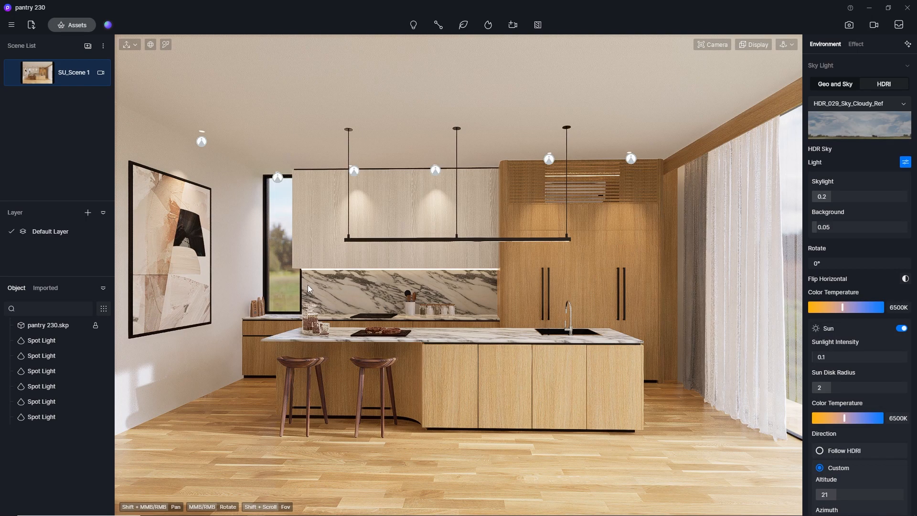
# Switch to D5 Render and examine the kitchen island, wall art and window area along with the camera settings.
pyautogui.scroll(4, 478, 271)
pyautogui.moveTo(426, 303); pyautogui.dragTo(387, 314, button='middle')
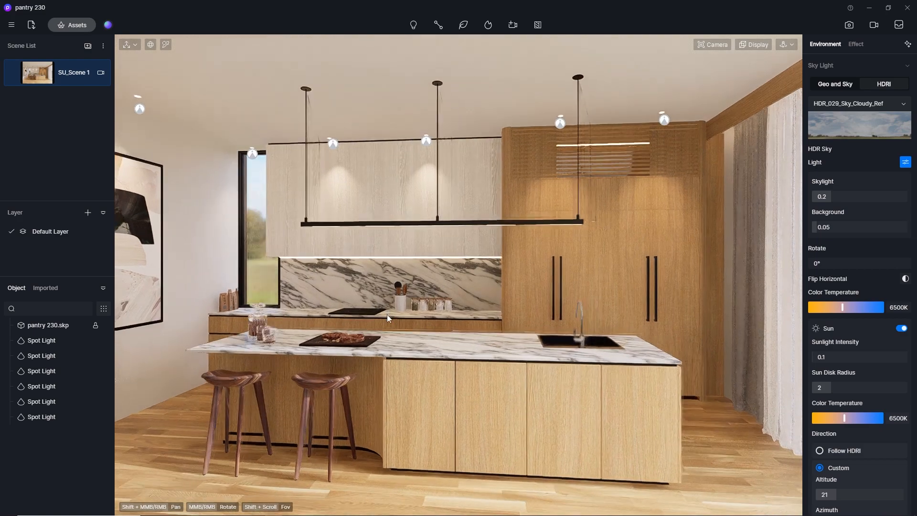
pyautogui.moveTo(451, 307)
pyautogui.mouseDown(button='middle')
pyautogui.moveTo(498, 307)
pyautogui.moveTo(449, 307)
pyautogui.moveTo(505, 282)
pyautogui.mouseUp(button='middle')
pyautogui.scroll(3, 357, 288)
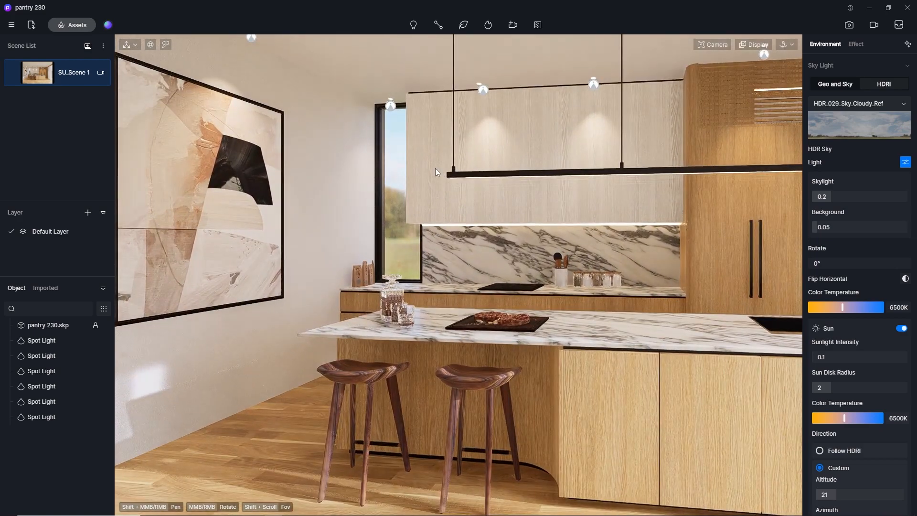
pyautogui.scroll(-1, 435, 168)
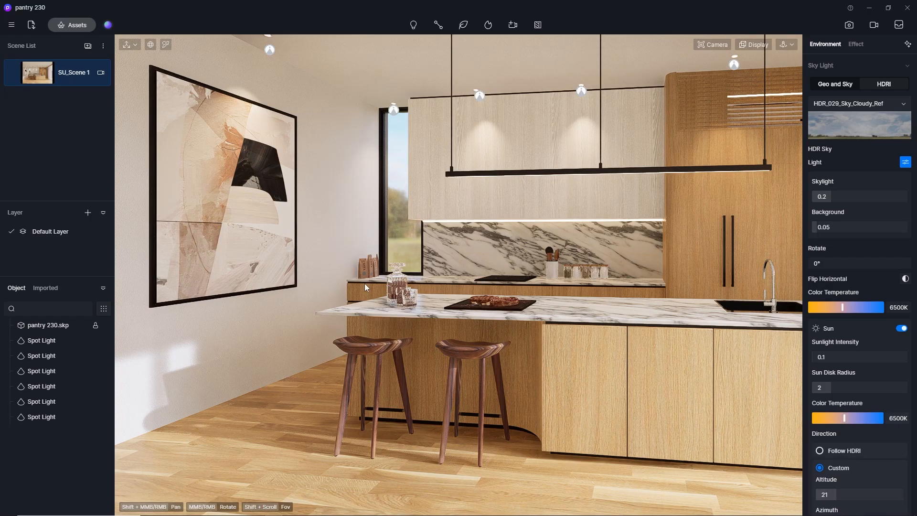
pyautogui.scroll(3, 365, 282)
pyautogui.scroll(-2, 405, 286)
pyautogui.click(714, 45)
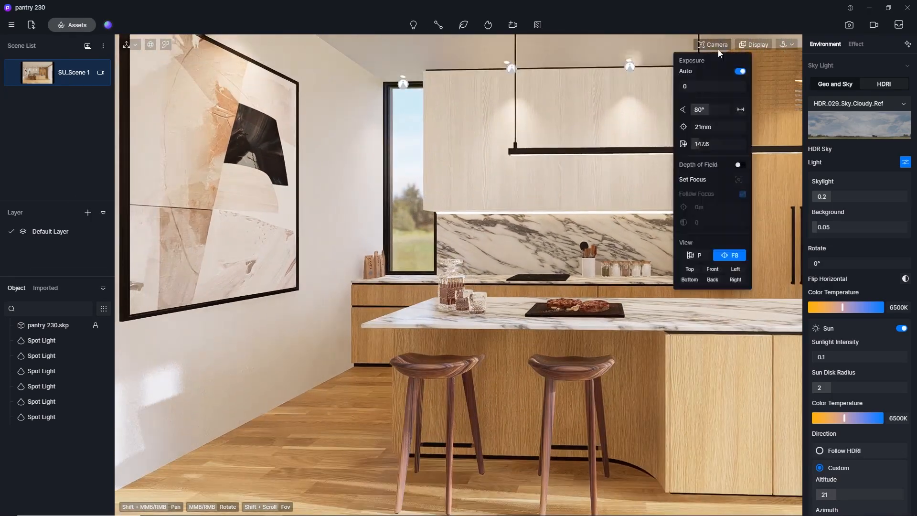
pyautogui.scroll(3, 409, 242)
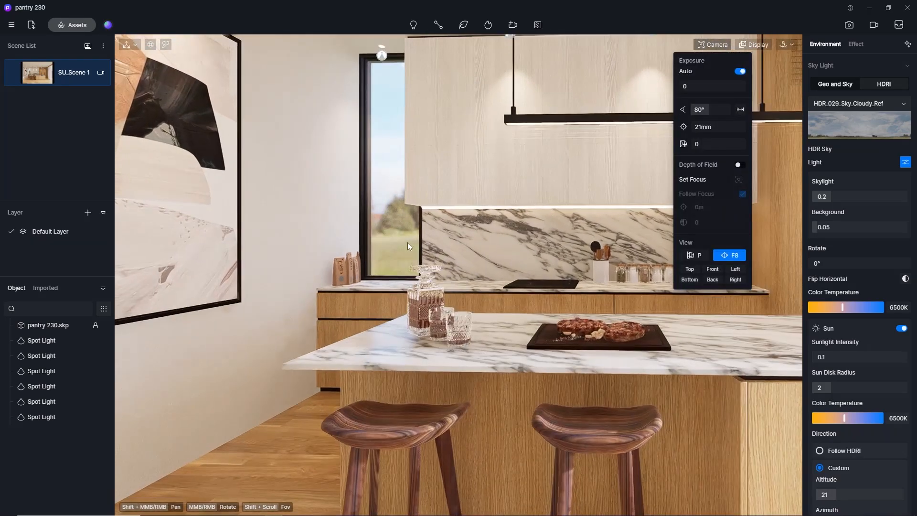
pyautogui.scroll(-2, 408, 242)
pyautogui.moveTo(408, 236); pyautogui.dragTo(464, 252, button='middle')
pyautogui.scroll(-3, 423, 253)
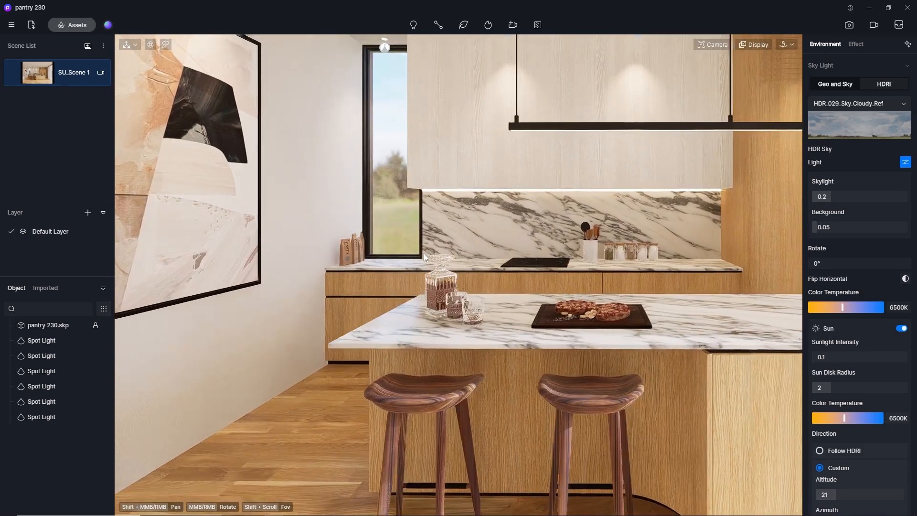
# Switch the camera to perspective view and examine both the stool end and the sink end of the kitchen.
pyautogui.press('F8')
pyautogui.scroll(-5, 313, 260)
pyautogui.scroll(5, 314, 260)
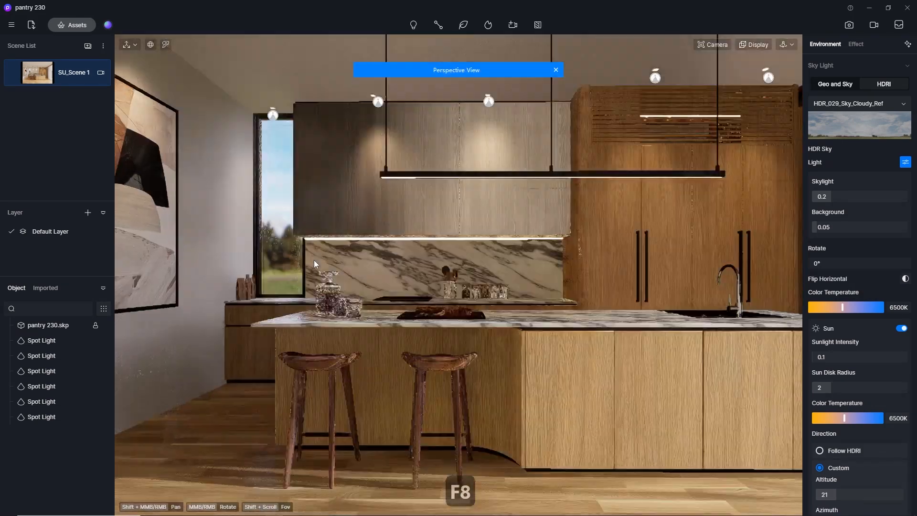
pyautogui.keyDown('shift'); pyautogui.moveTo(314, 272); pyautogui.dragTo(381, 262, button='middle'); pyautogui.keyUp('shift')
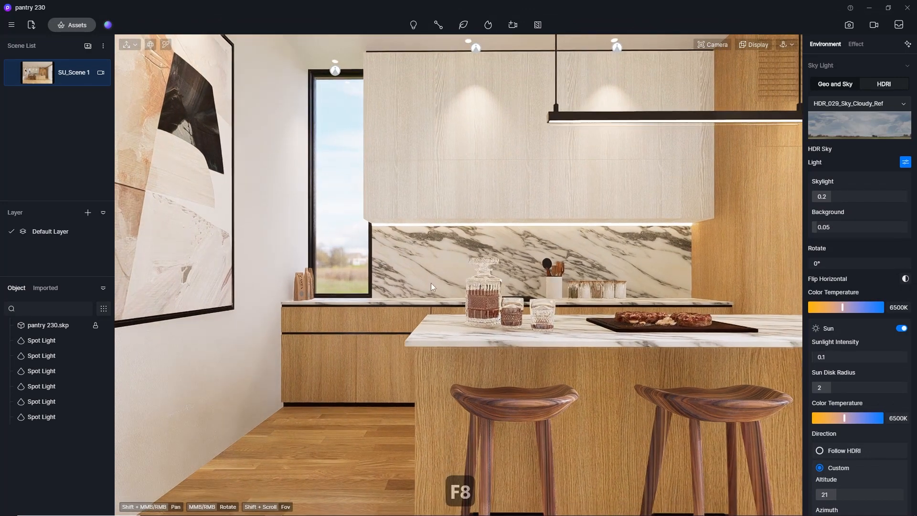
pyautogui.moveTo(431, 283); pyautogui.dragTo(398, 252, button='middle')
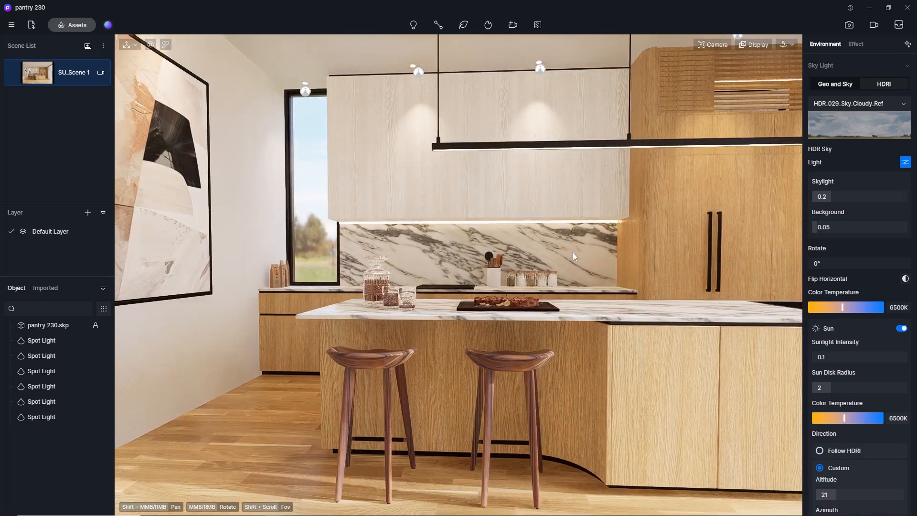
pyautogui.keyDown('shift'); pyautogui.moveTo(573, 252); pyautogui.dragTo(356, 257, button='middle'); pyautogui.keyUp('shift')
pyautogui.moveTo(429, 245); pyautogui.dragTo(376, 224, button='middle')
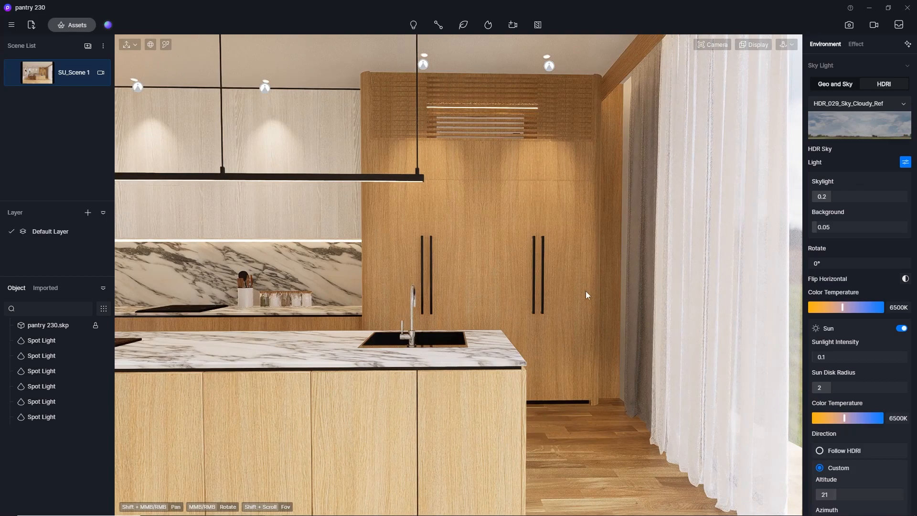
pyautogui.scroll(3, 558, 279)
pyautogui.scroll(-3, 566, 273)
# Frame an angled view of the island's stool end with the wall art, window and glass decanter.
pyautogui.keyDown('shift'); pyautogui.moveTo(260, 292); pyautogui.dragTo(476, 297, button='middle'); pyautogui.keyUp('shift')
pyautogui.moveTo(340, 298); pyautogui.dragTo(342, 248, button='middle')
pyautogui.scroll(2, 434, 308)
pyautogui.scroll(4, 411, 291)
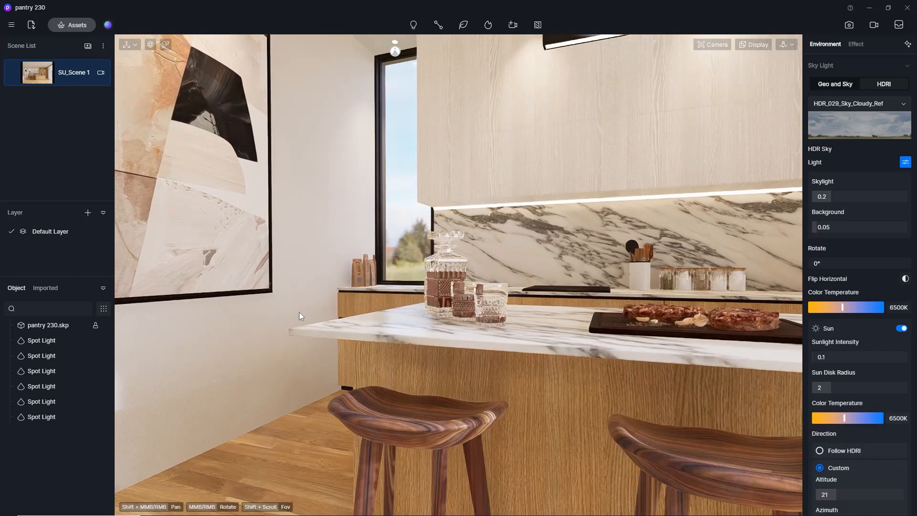
pyautogui.scroll(-4, 300, 312)
pyautogui.moveTo(379, 317); pyautogui.dragTo(297, 303, button='middle')
pyautogui.scroll(-1, 412, 307)
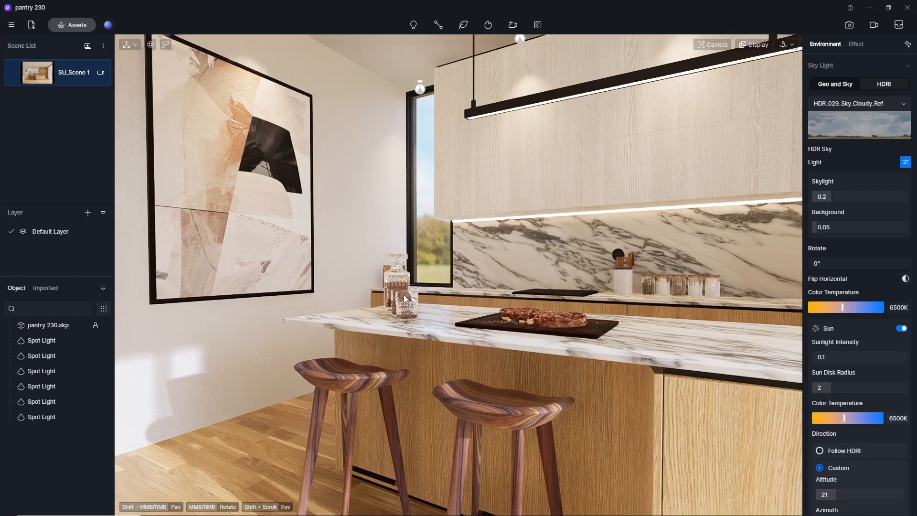
pyautogui.moveTo(404, 299)
pyautogui.mouseDown(button='middle')
pyautogui.moveTo(404, 288)
pyautogui.moveTo(417, 308)
pyautogui.mouseUp(button='middle')
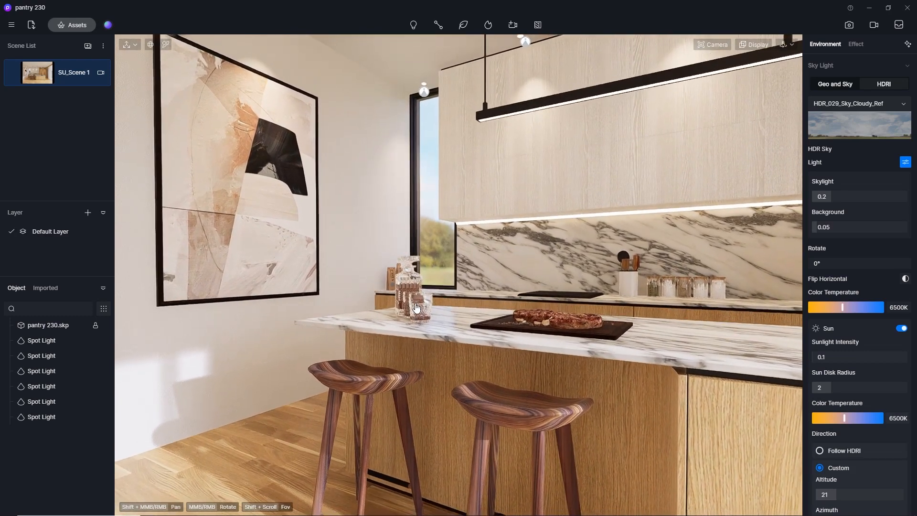
# Set the camera's field of view to 60° and reframe the stool end of the island with the wall art.
pyautogui.click(711, 44)
pyautogui.click(711, 110)
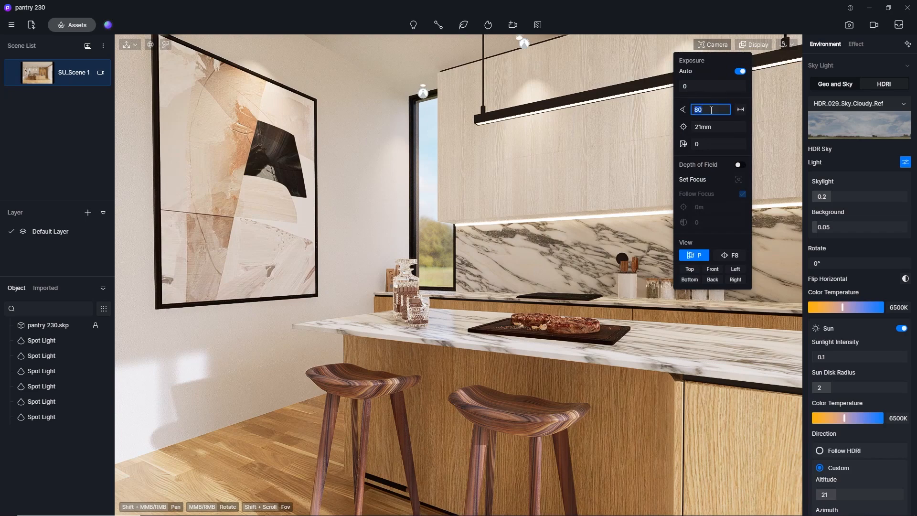
pyautogui.write('60')
pyautogui.press('Return')
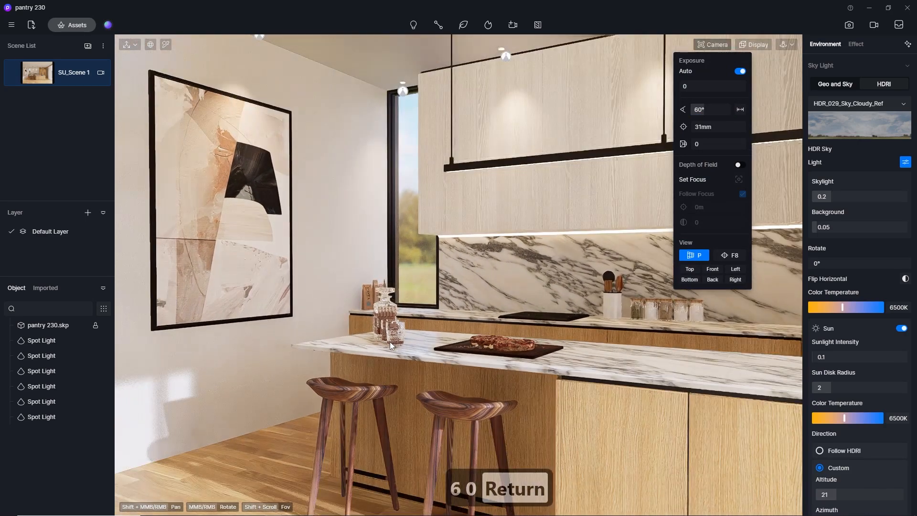
pyautogui.scroll(5, 371, 354)
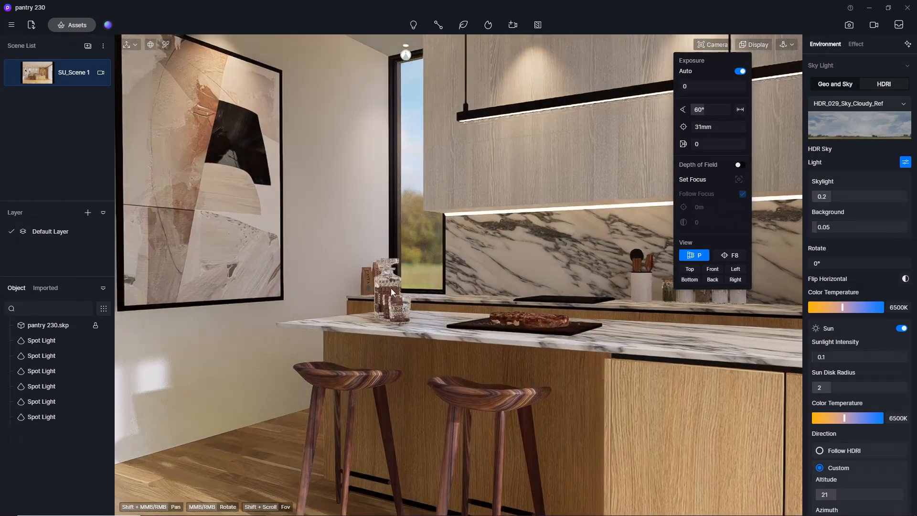
pyautogui.click(399, 290)
pyautogui.scroll(5, 400, 289)
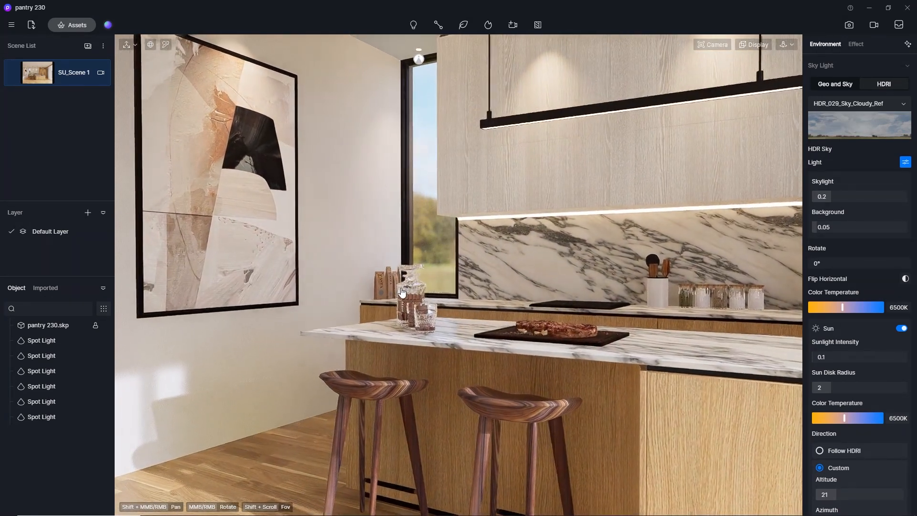
pyautogui.moveTo(417, 291)
pyautogui.mouseDown(button='middle')
pyautogui.moveTo(417, 280)
pyautogui.moveTo(417, 296)
pyautogui.mouseUp(button='middle')
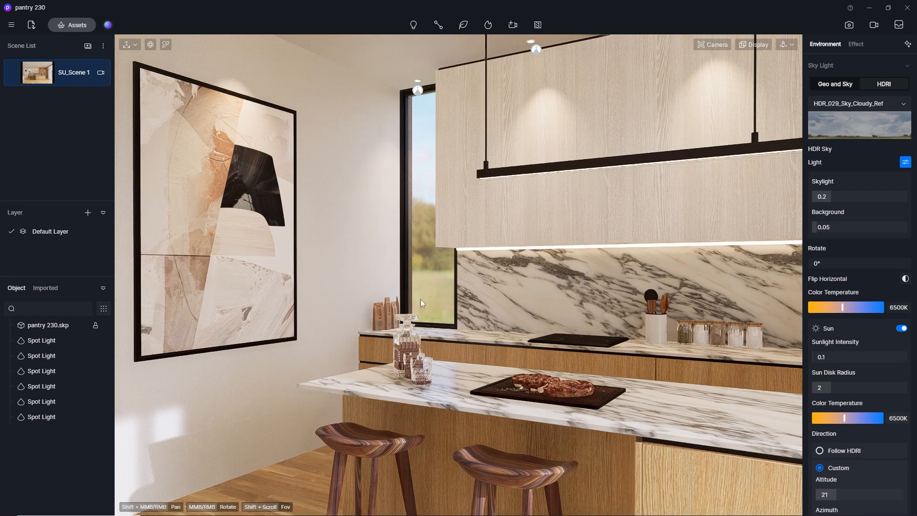
# Show the composition grid and set the image render's aspect ratio to 1:1, fine-tuning the framing.
pyautogui.click(753, 45)
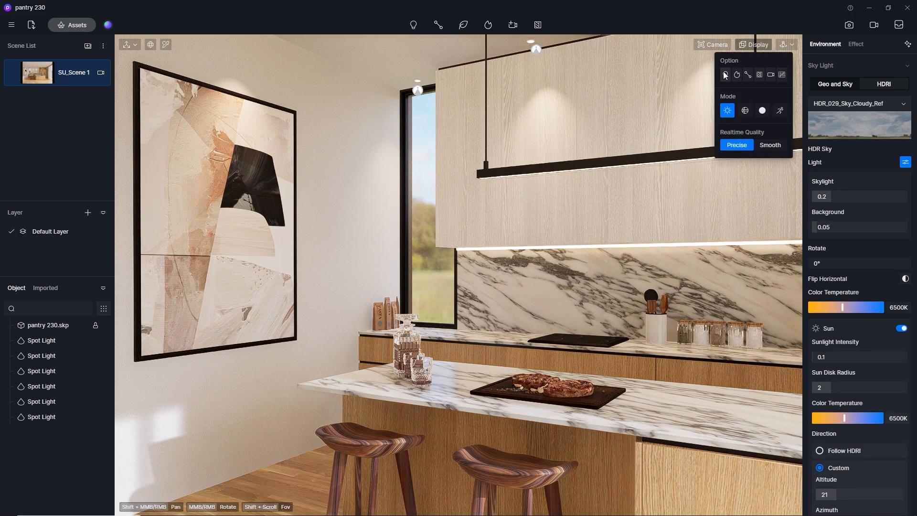
pyautogui.click(782, 75)
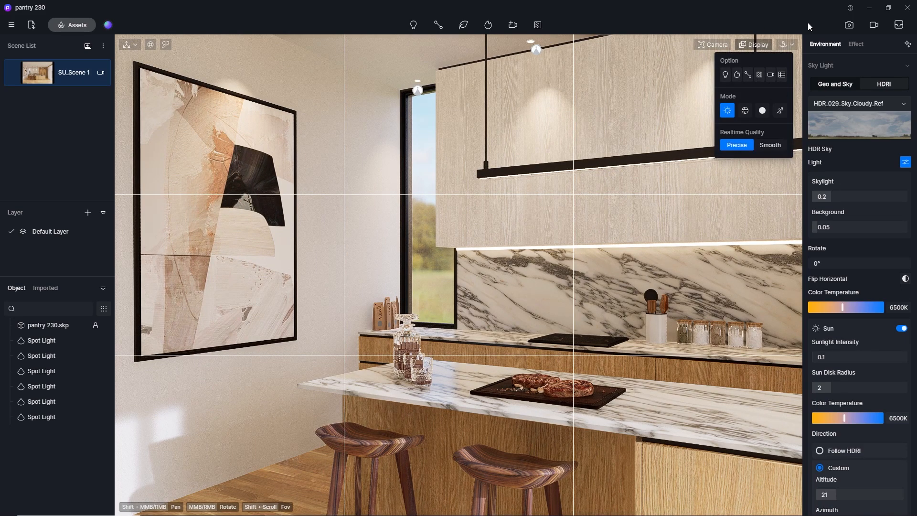
pyautogui.click(845, 27)
pyautogui.click(375, 496)
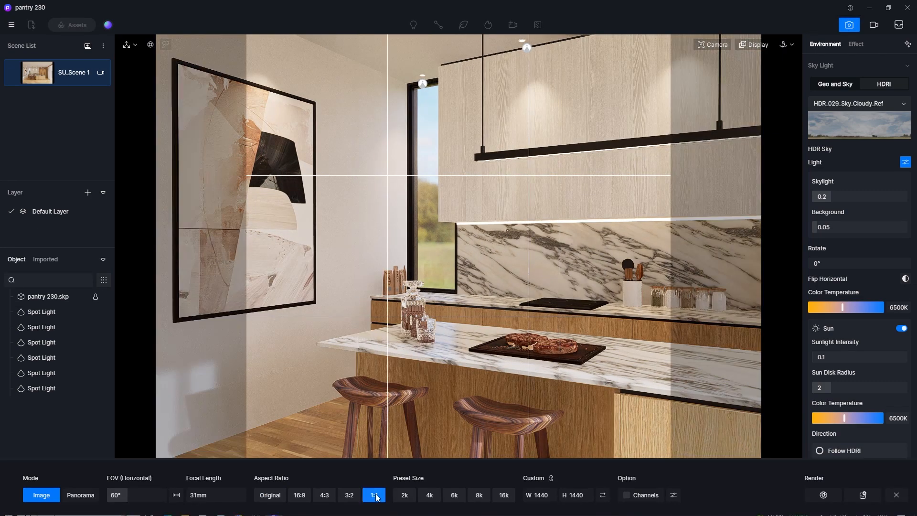
pyautogui.moveTo(440, 307)
pyautogui.mouseDown(button='middle')
pyautogui.moveTo(436, 291)
pyautogui.moveTo(439, 303)
pyautogui.mouseUp(button='middle')
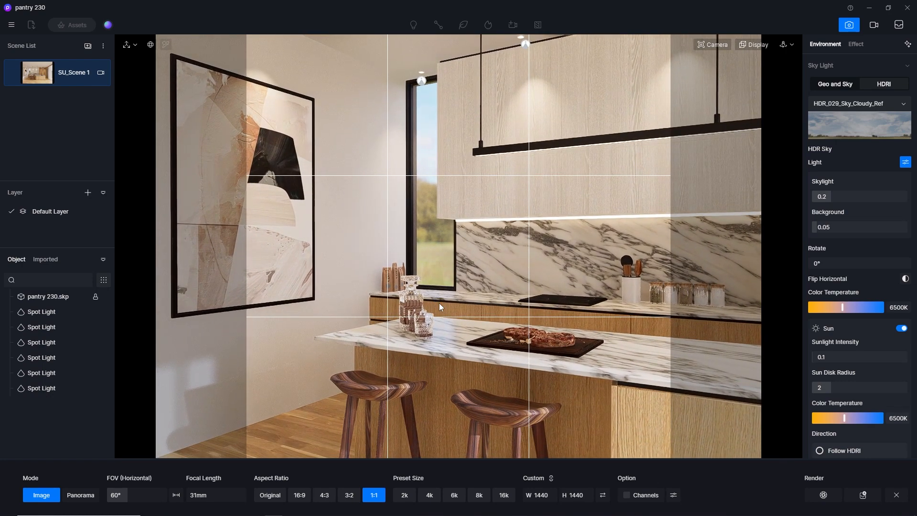
# Set two-point perspective and enable depth of field focused on the glass decanter, with a blur strength of 10.
pyautogui.click(725, 48)
pyautogui.click(731, 255)
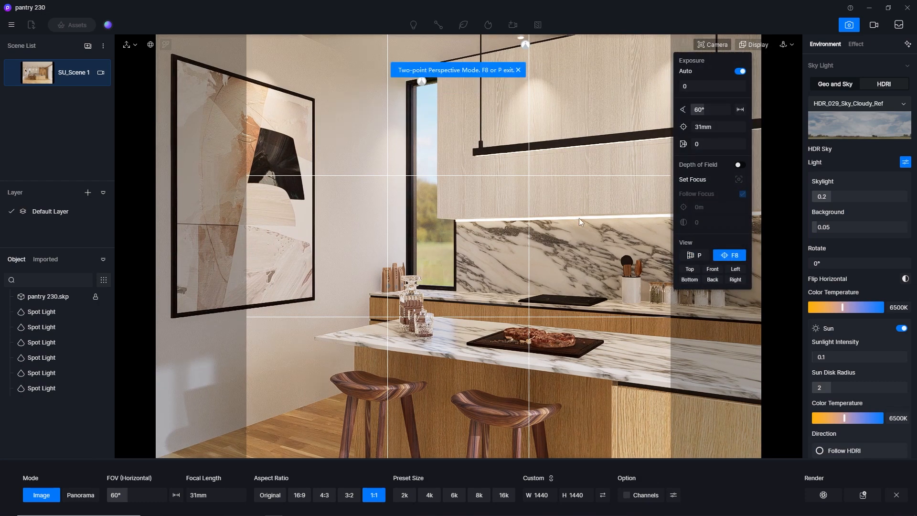
pyautogui.click(740, 165)
pyautogui.click(740, 181)
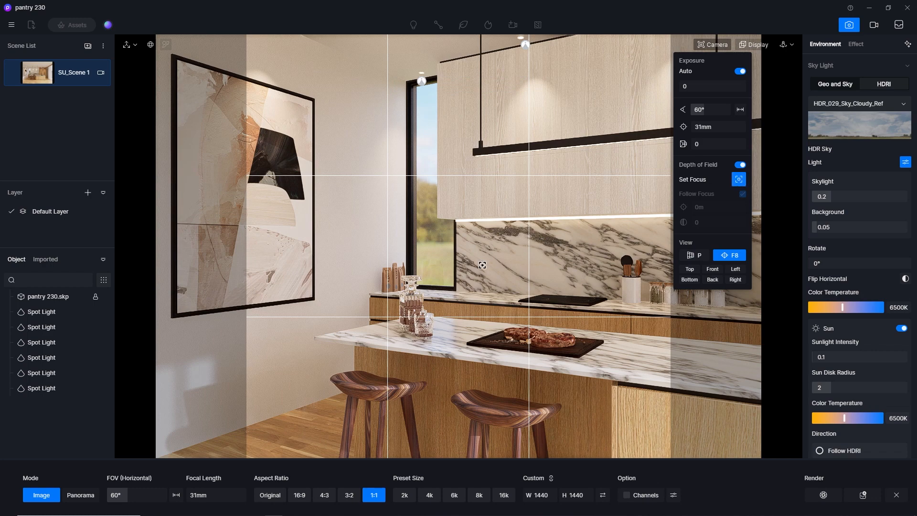
pyautogui.click(407, 300)
pyautogui.moveTo(704, 223); pyautogui.dragTo(752, 218)
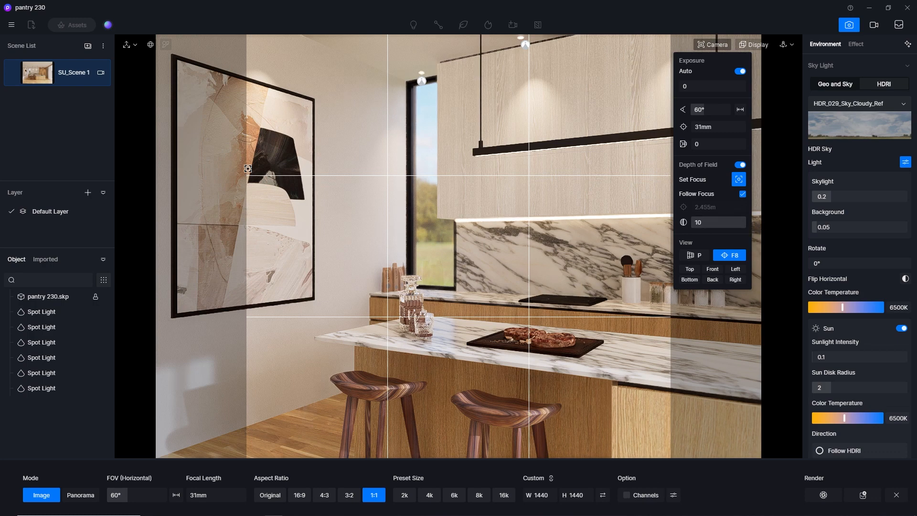
# Save the close-up camera view as a new scene.
pyautogui.moveTo(84, 70)
pyautogui.click(88, 46)
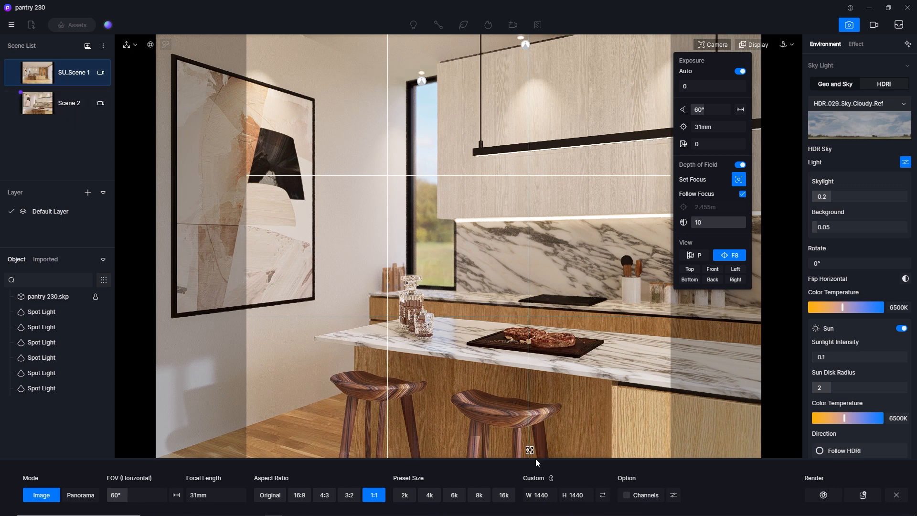
# Set the output size to 1080 × 1080 and render the image as D5_Image_20240216_211637.png in the output folder.
pyautogui.click(575, 495)
pyautogui.write('1080')
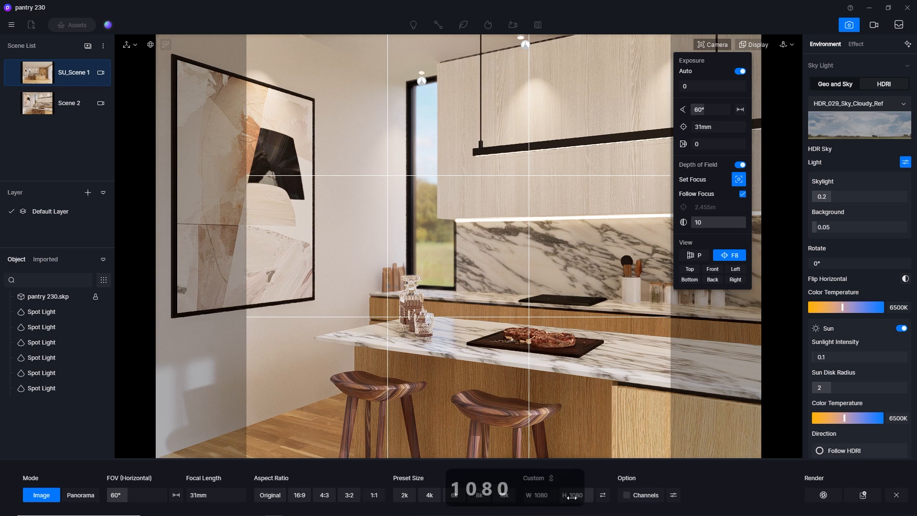
pyautogui.press('Return')
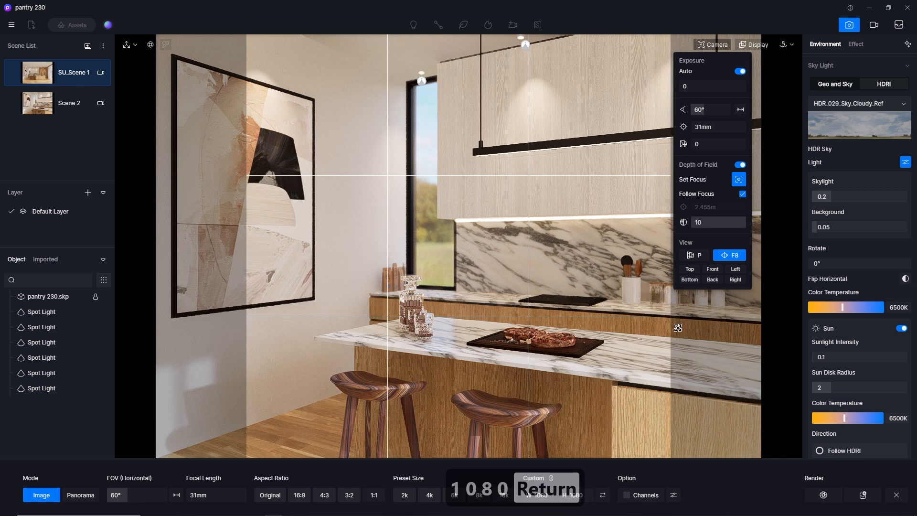
pyautogui.click(835, 498)
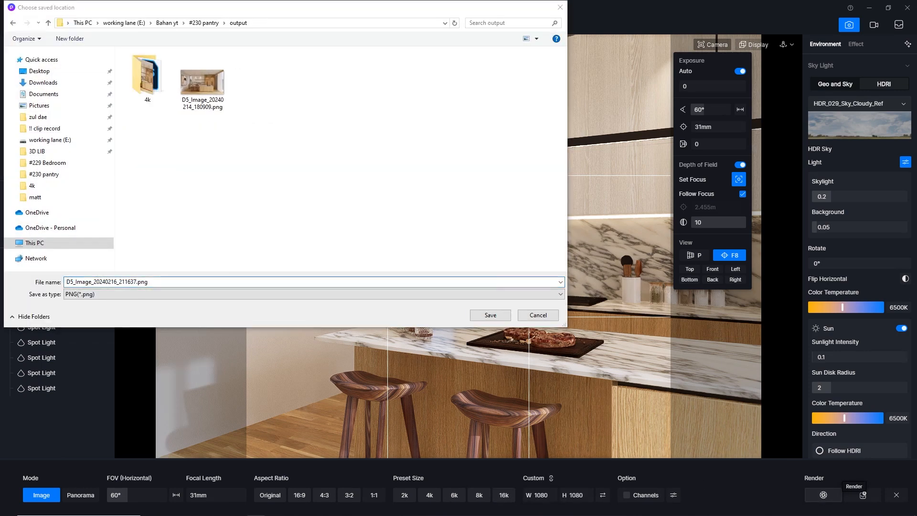
pyautogui.click(489, 316)
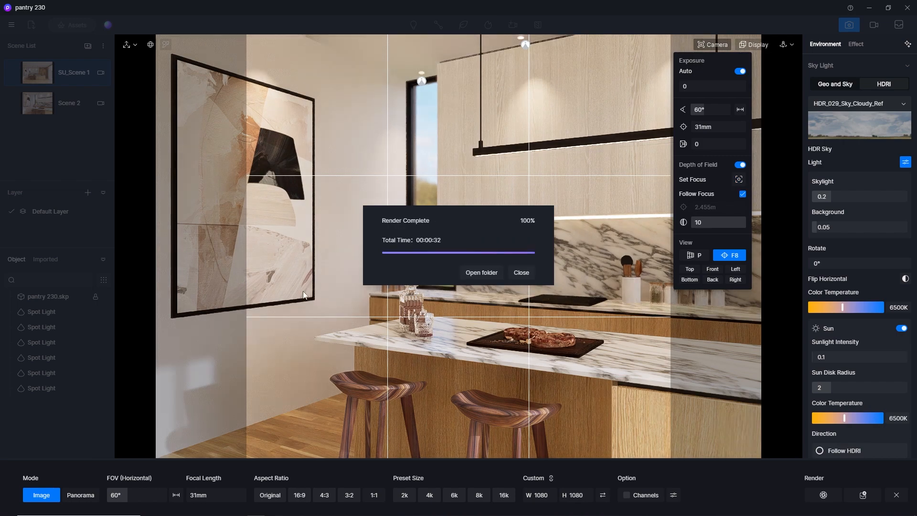
# View the rendered image D5_Image_20240216_211637.png from the output folder, and close the viewer and the render report.
pyautogui.click(479, 273)
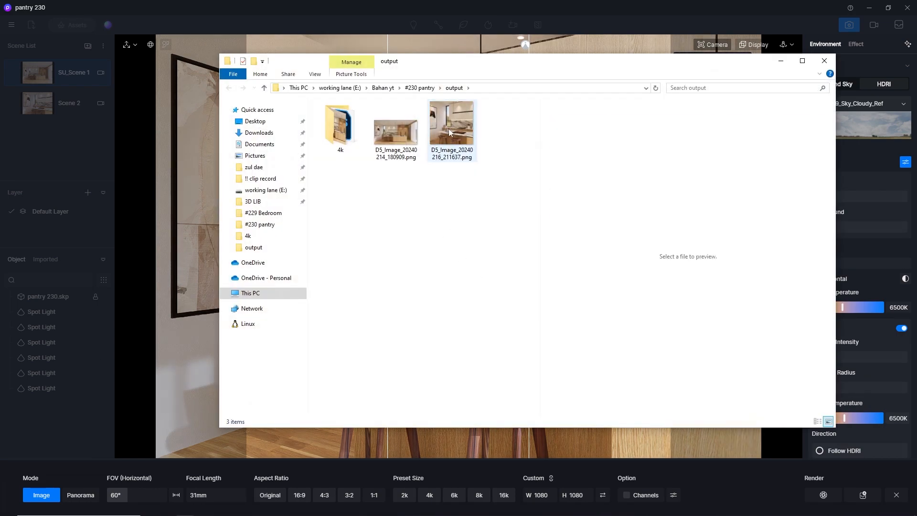
pyautogui.doubleClick(448, 127)
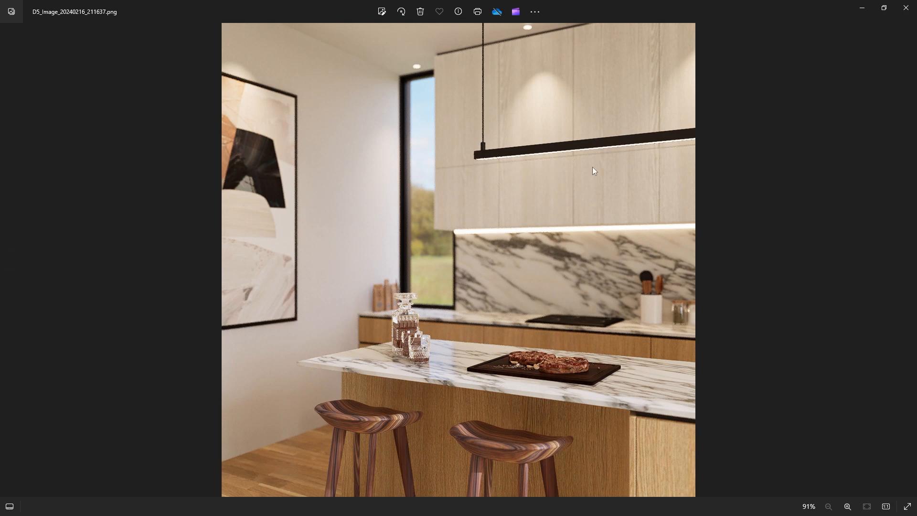
pyautogui.click(907, 8)
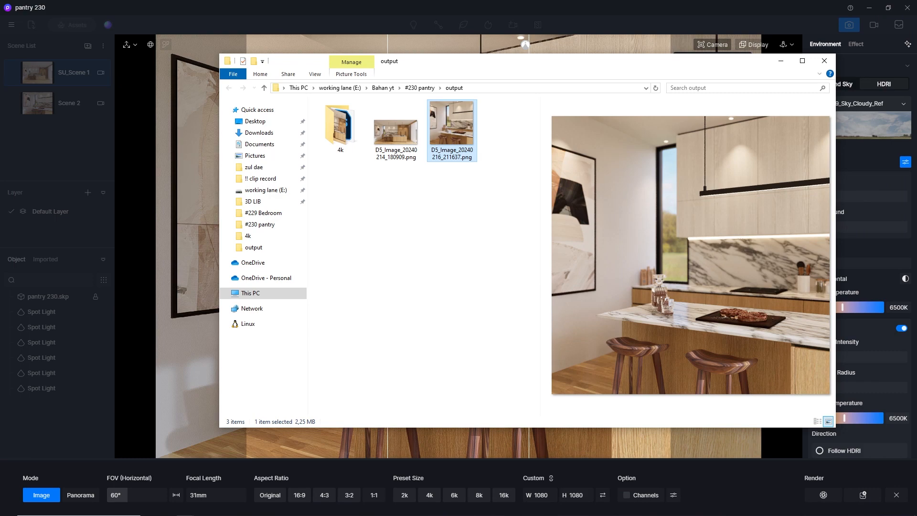
pyautogui.click(128, 325)
pyautogui.click(521, 274)
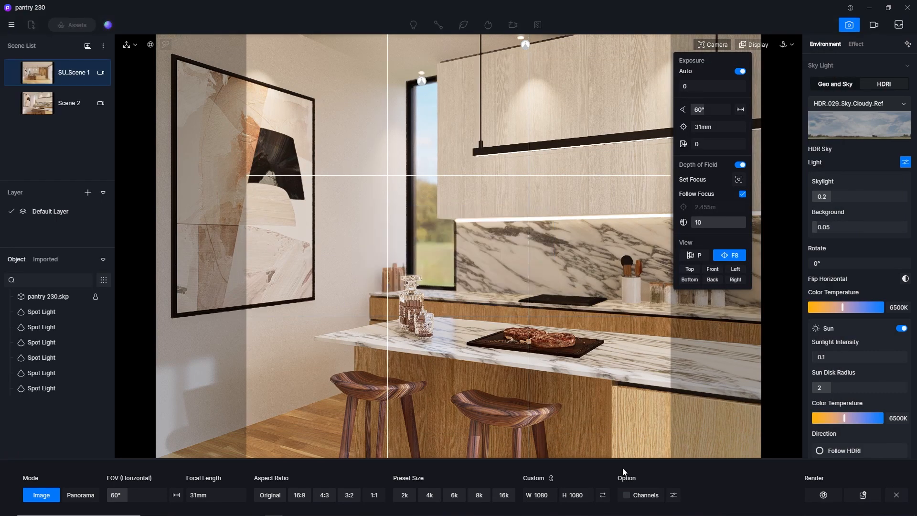
# Enable the AO and Reflection channels and render the view as D5_Image_20240216_211807.png in the output folder's square subfolder.
pyautogui.click(673, 495)
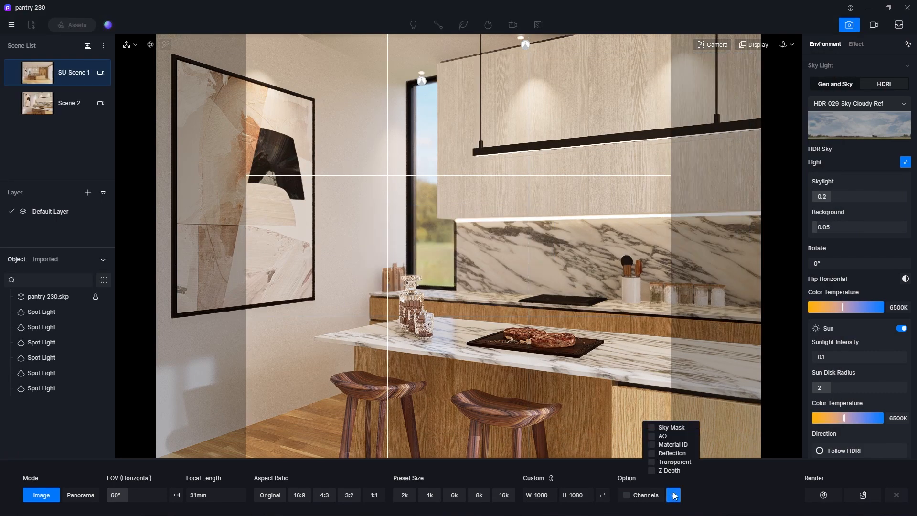
pyautogui.click(652, 435)
pyautogui.click(863, 495)
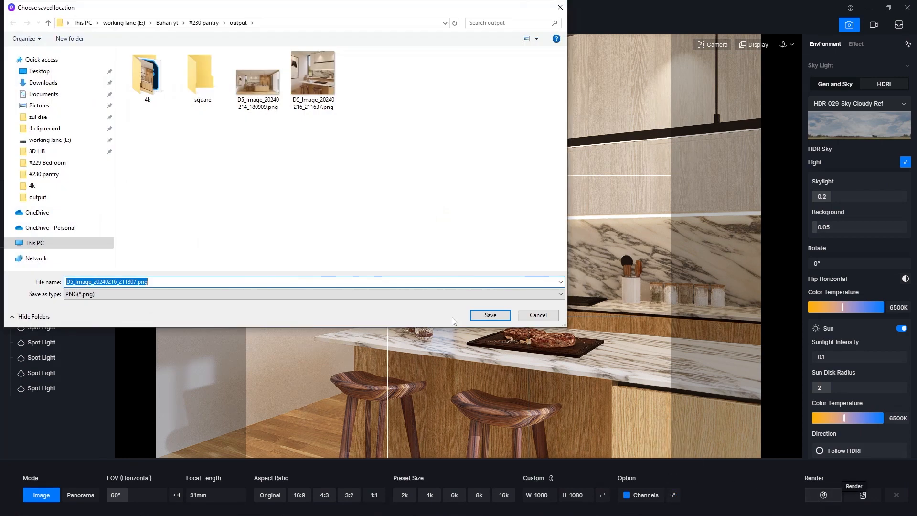
pyautogui.doubleClick(192, 96)
pyautogui.click(490, 315)
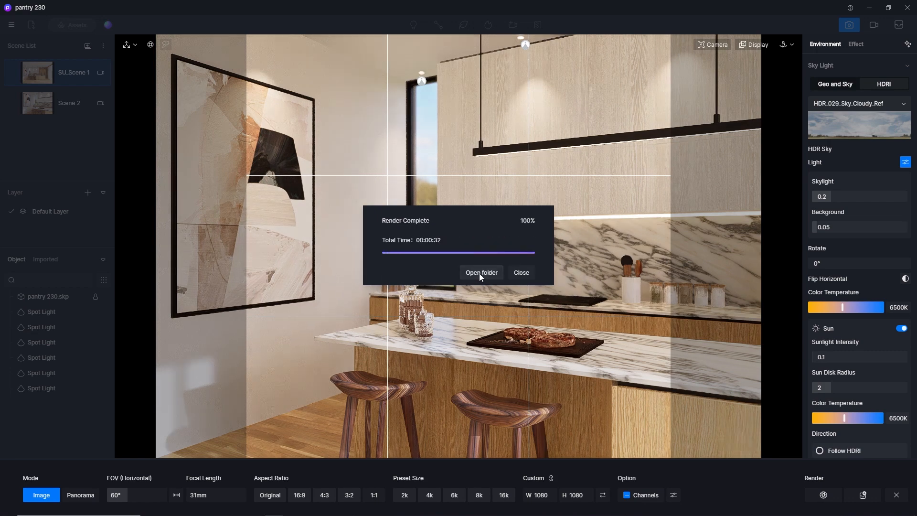
# Inspect the finished square render and its AO and Reflection channel images, and close the viewer, folder and render report.
pyautogui.click(479, 273)
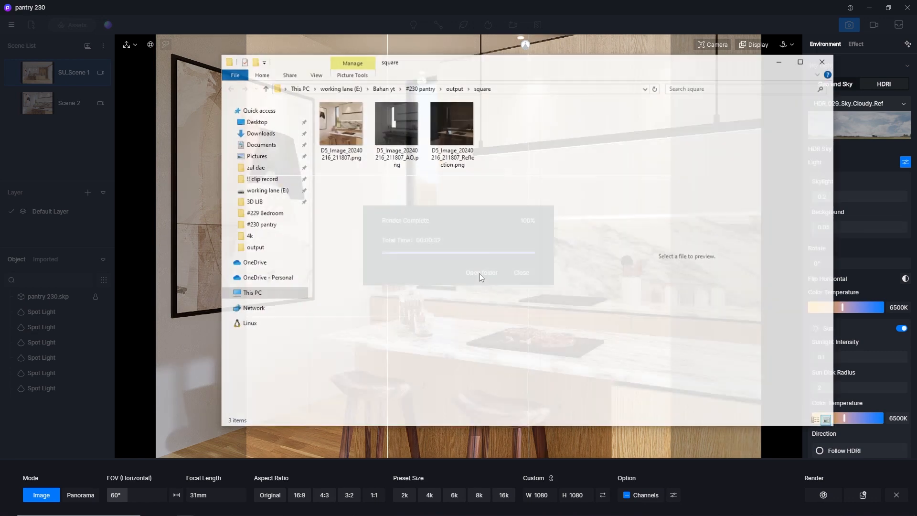
pyautogui.doubleClick(360, 160)
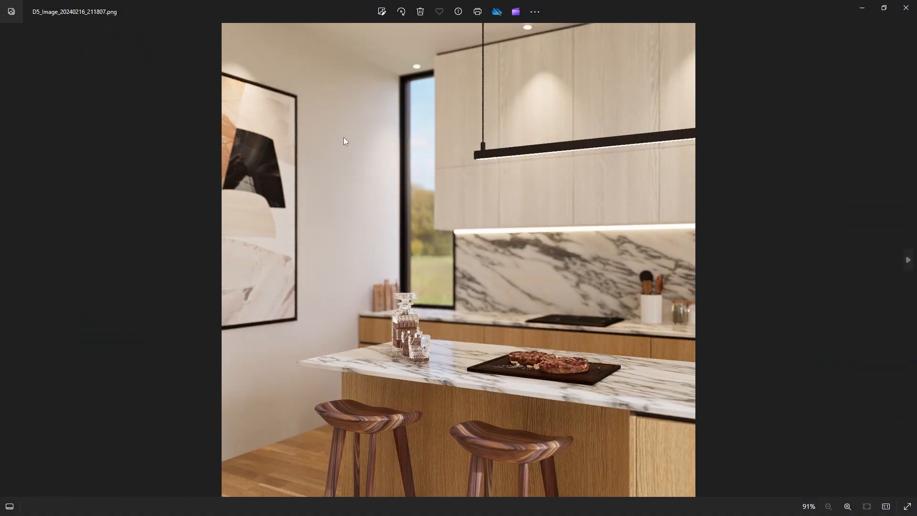
pyautogui.click(909, 260)
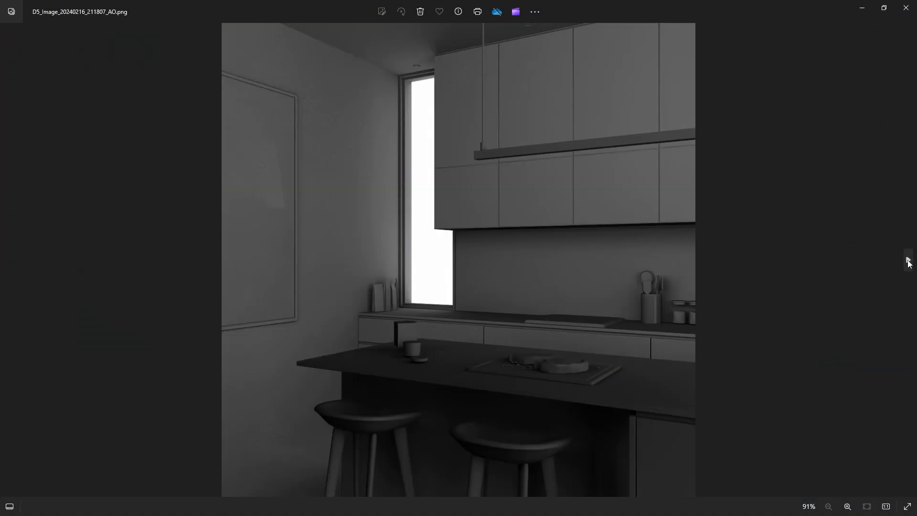
pyautogui.click(909, 260)
pyautogui.click(906, 8)
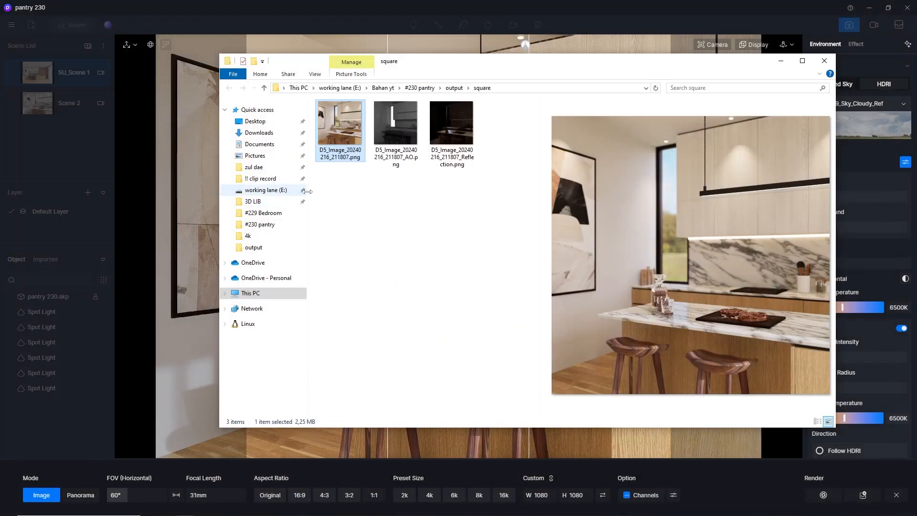
pyautogui.click(824, 61)
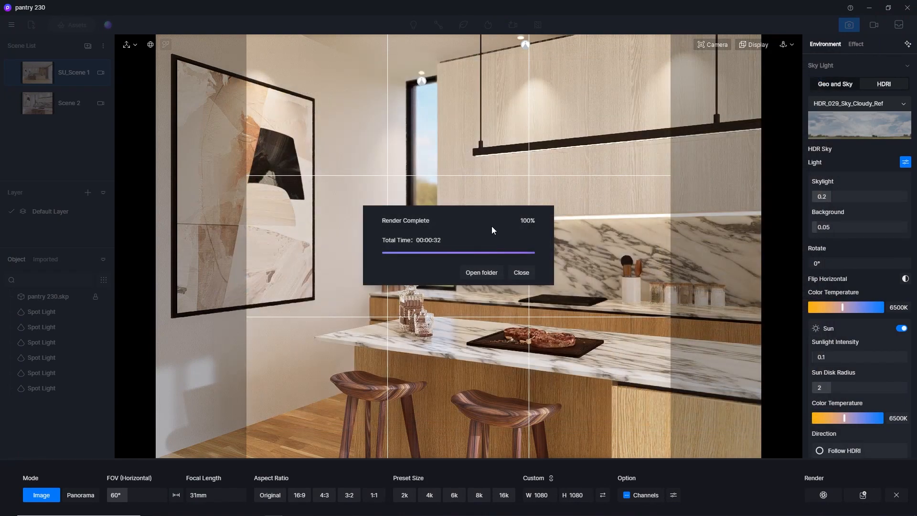
pyautogui.click(521, 272)
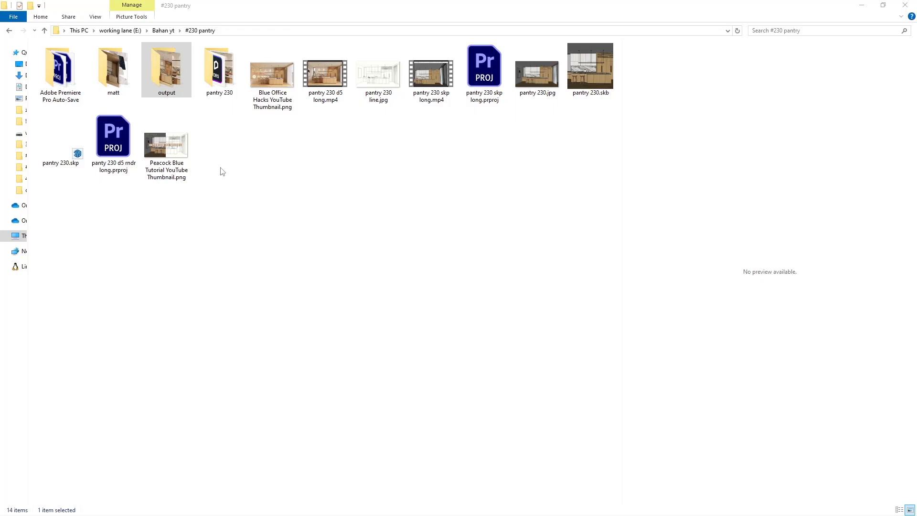
# Open D5_Image_20240214_181115.psd from the 4k subfolder of the output folder in Photoshop.
pyautogui.click(167, 56)
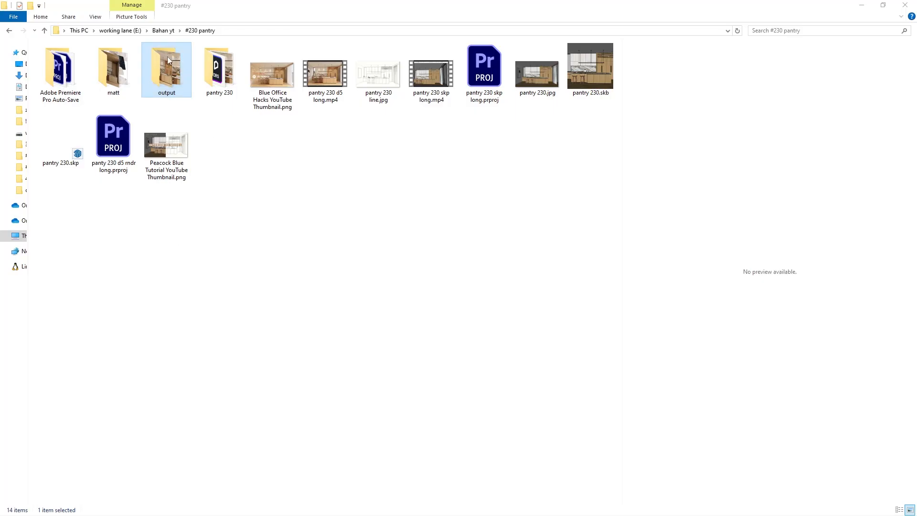
pyautogui.doubleClick(166, 79)
pyautogui.doubleClick(60, 69)
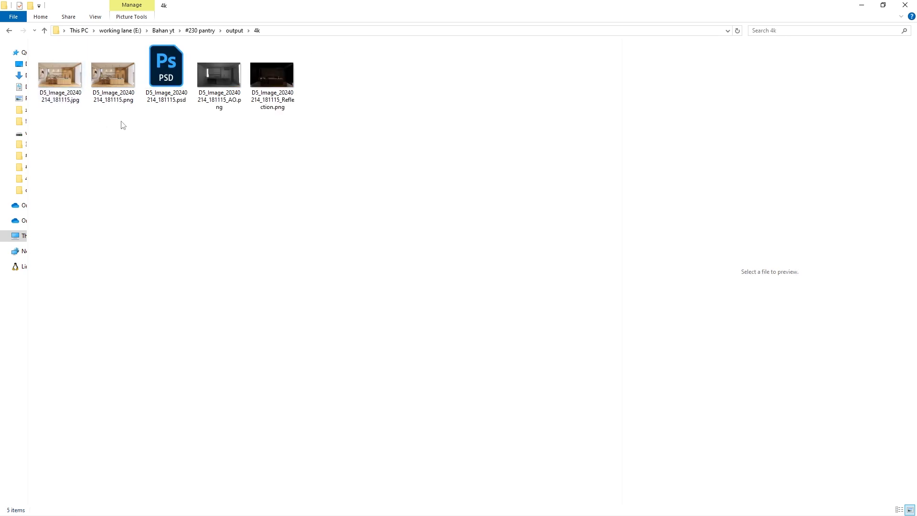
pyautogui.click(165, 81)
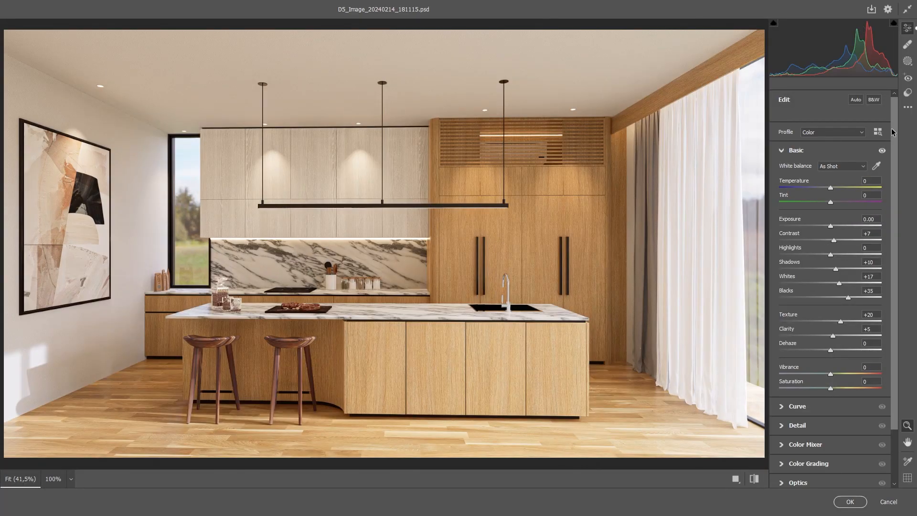
# Save the Camera Raw filter settings of the 4k image as "pantry 230" in the output folder and accept the filter.
pyautogui.click(908, 107)
pyautogui.click(808, 228)
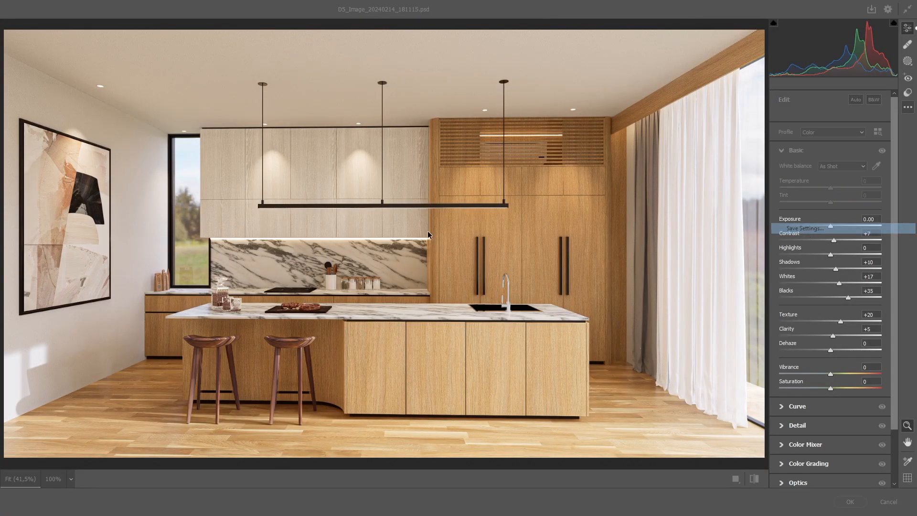
pyautogui.click(530, 142)
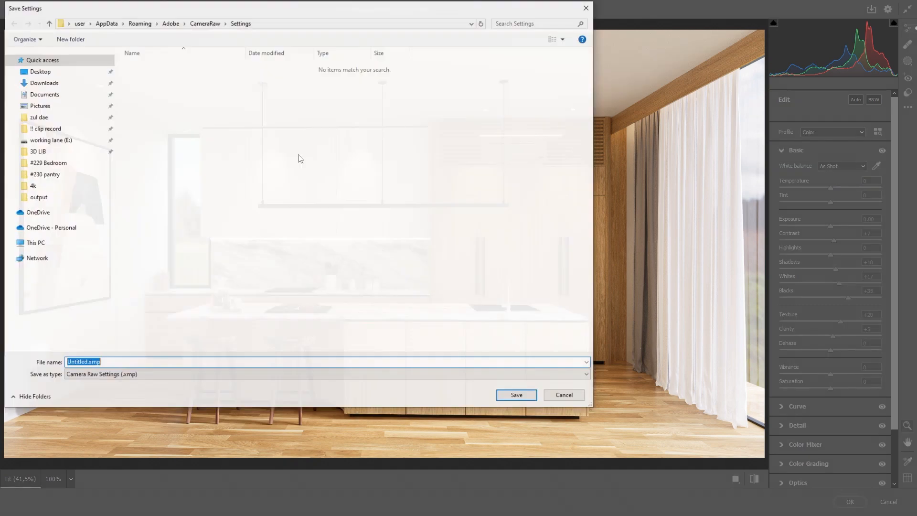
pyautogui.click(38, 197)
pyautogui.click(131, 363)
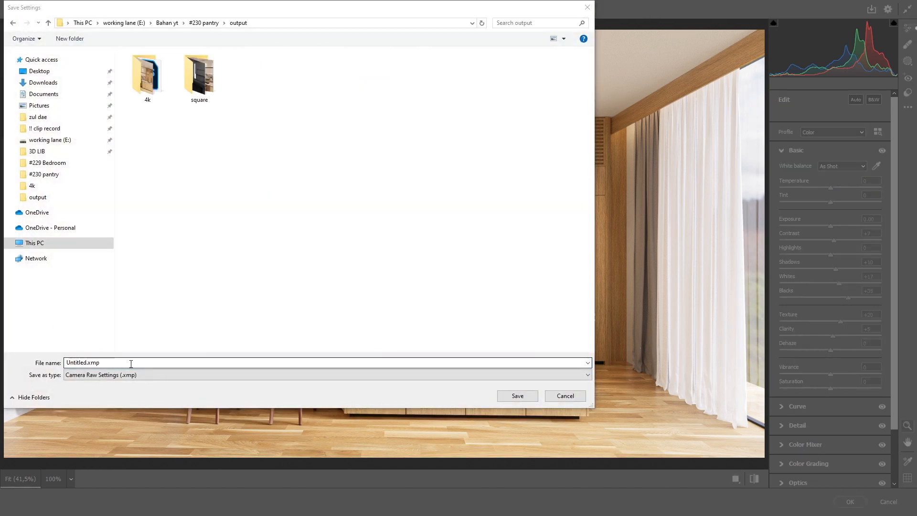
pyautogui.click(130, 363)
pyautogui.write('pan')
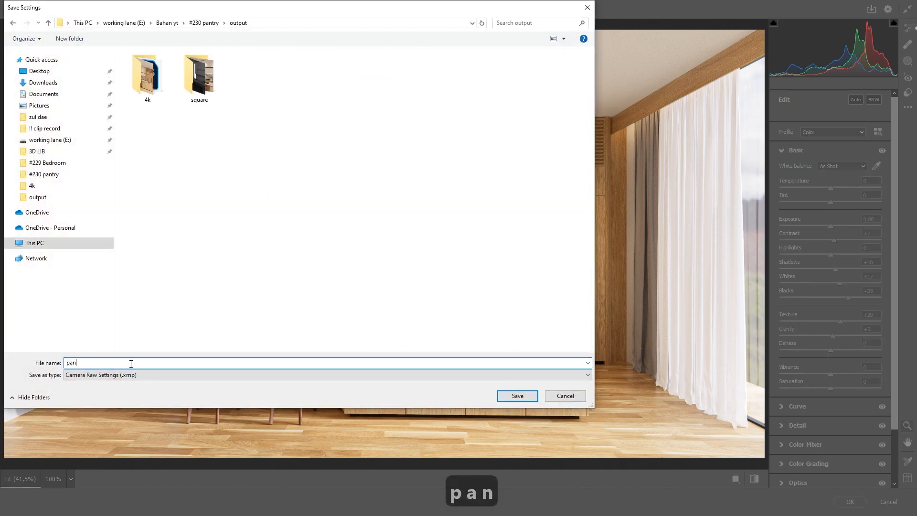
pyautogui.write('try 230')
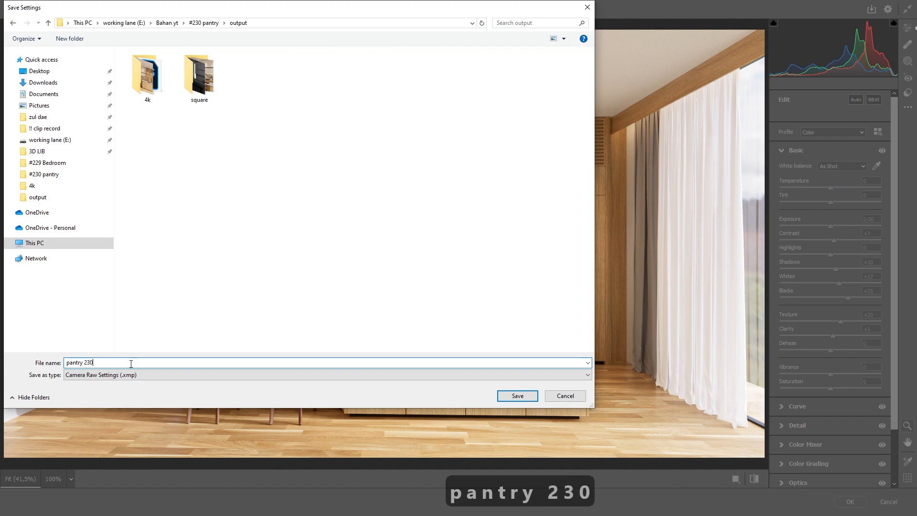
pyautogui.press('Return')
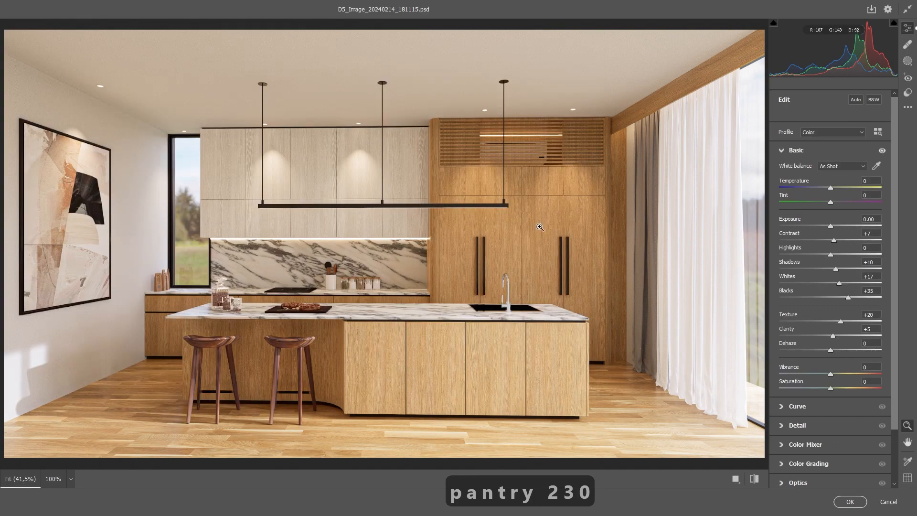
pyautogui.click(851, 502)
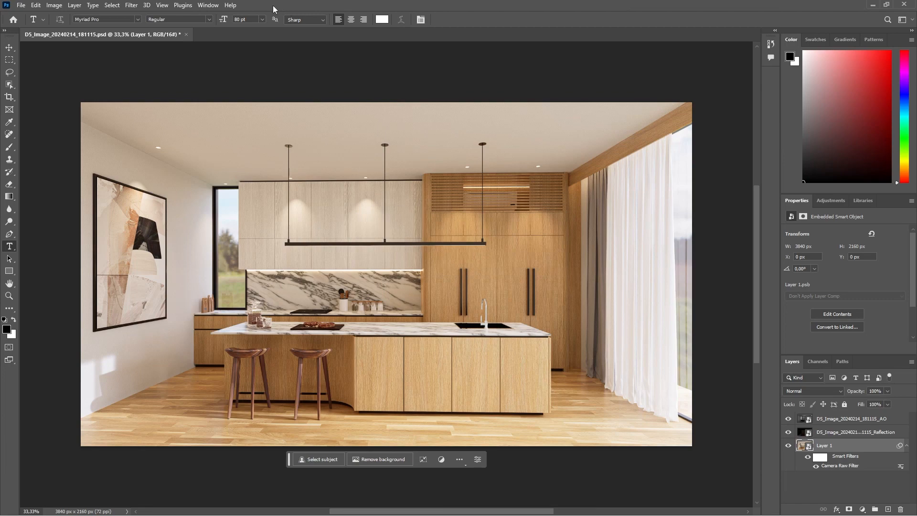
# Open the square render D5_Image_20240216_211807.png from the square folder in Photoshop.
pyautogui.moveTo(282, 5); pyautogui.dragTo(393, 147)
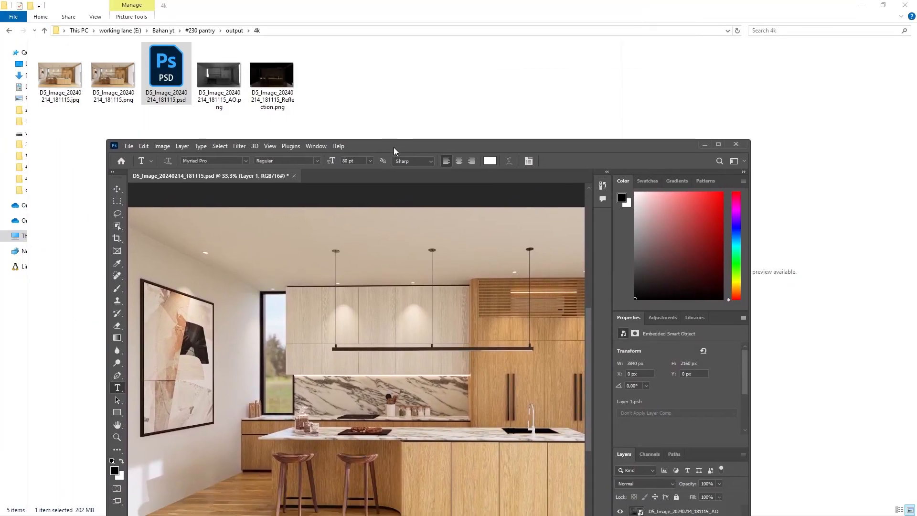
pyautogui.click(234, 30)
pyautogui.doubleClick(94, 72)
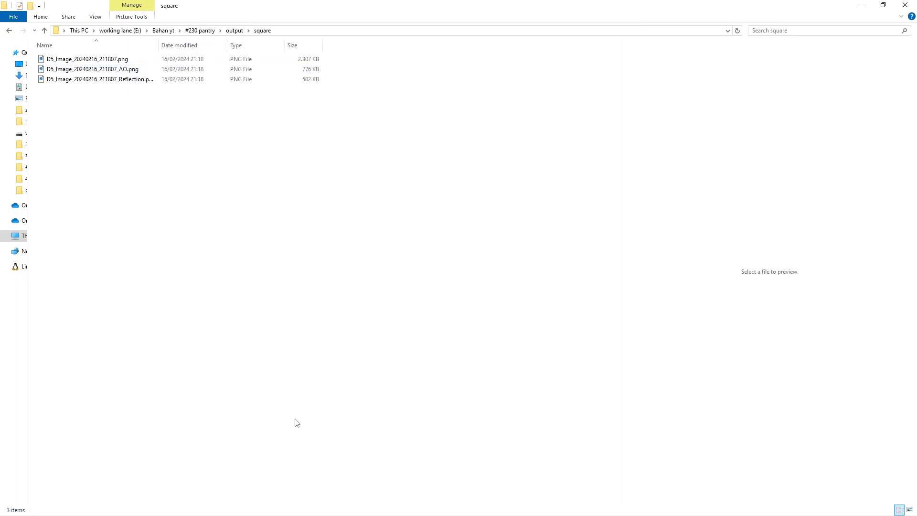
pyautogui.rightClick(123, 59)
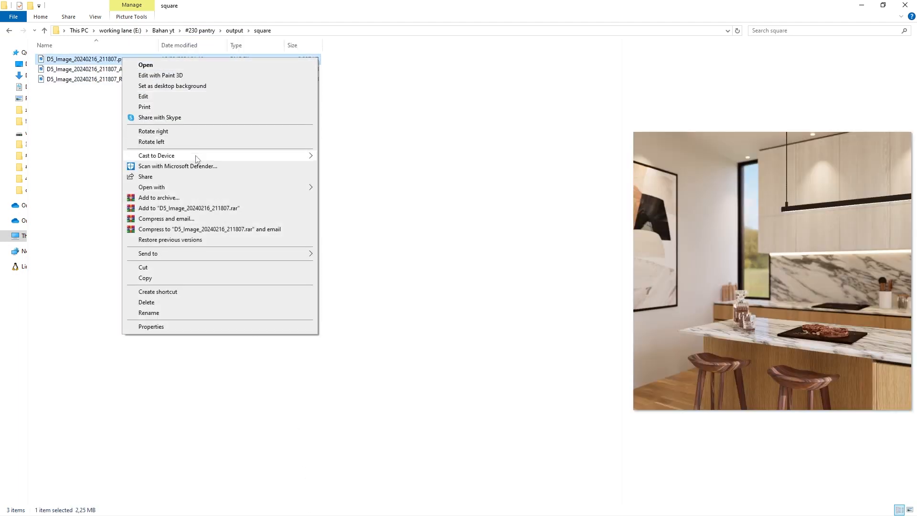
pyautogui.moveTo(196, 187)
pyautogui.click(356, 187)
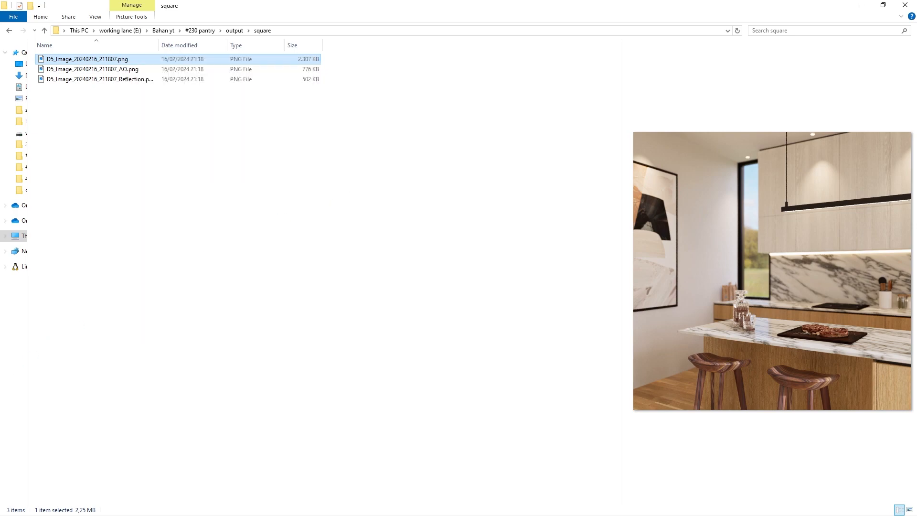
pyautogui.keyDown('alt'); pyautogui.scroll(1, 437, 255); pyautogui.keyUp('alt')
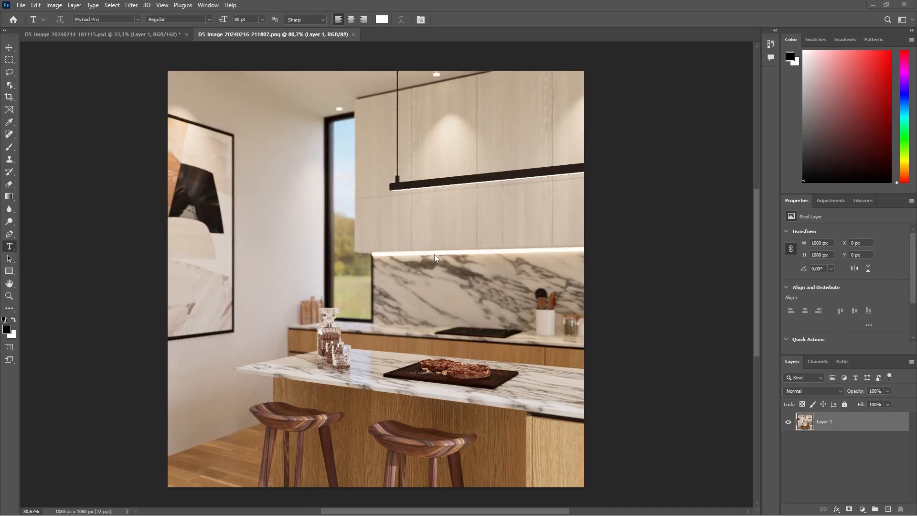
# Convert the square image to 16 bits per channel and turn Layer 1 into a smart object.
pyautogui.click(54, 5)
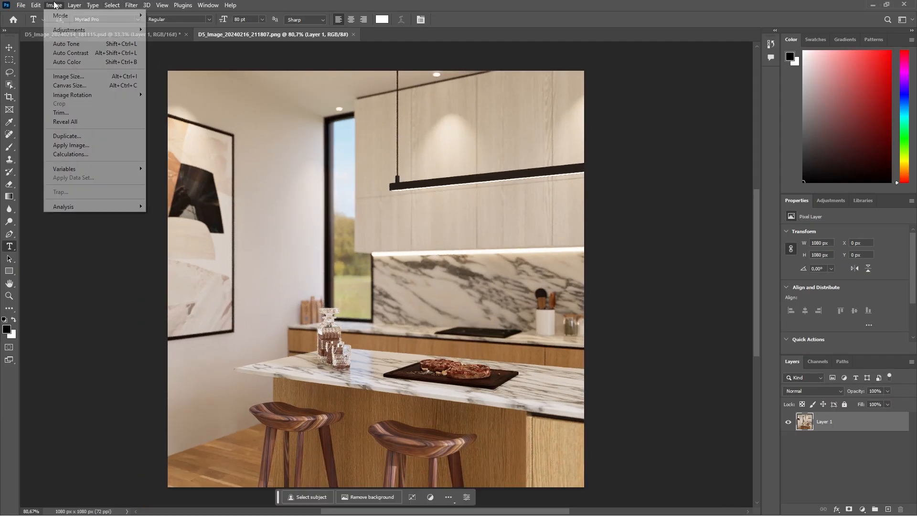
pyautogui.moveTo(120, 21)
pyautogui.click(174, 103)
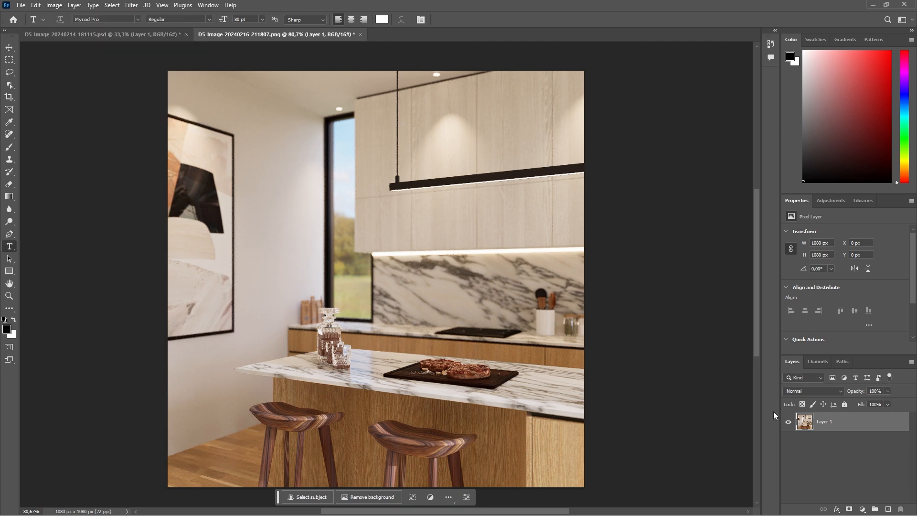
pyautogui.rightClick(825, 429)
pyautogui.click(844, 183)
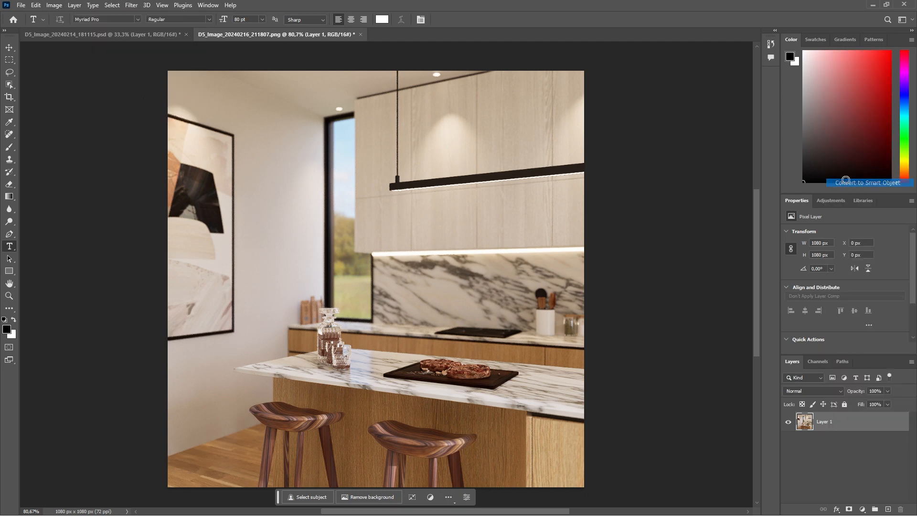
# Start the Camera Raw Filter on Layer 1 and load the saved "pantry 230" settings from the output folder.
pyautogui.click(131, 6)
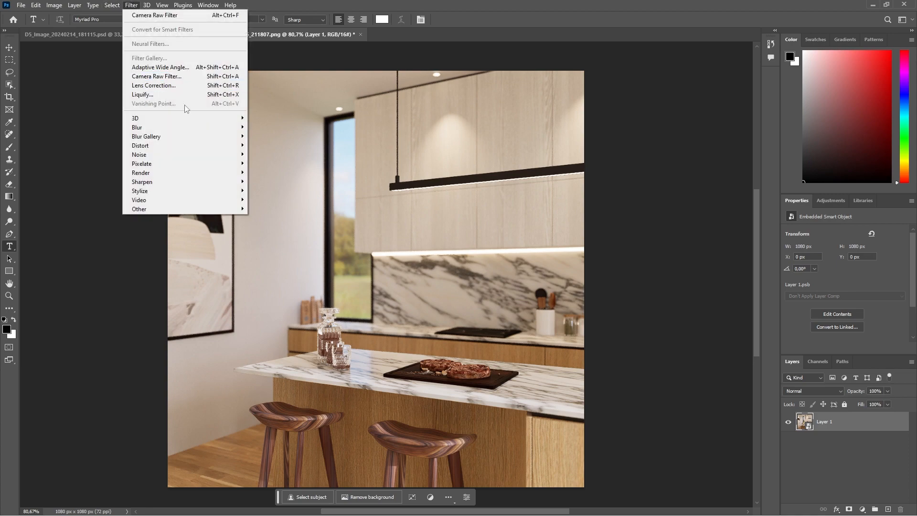
pyautogui.click(186, 78)
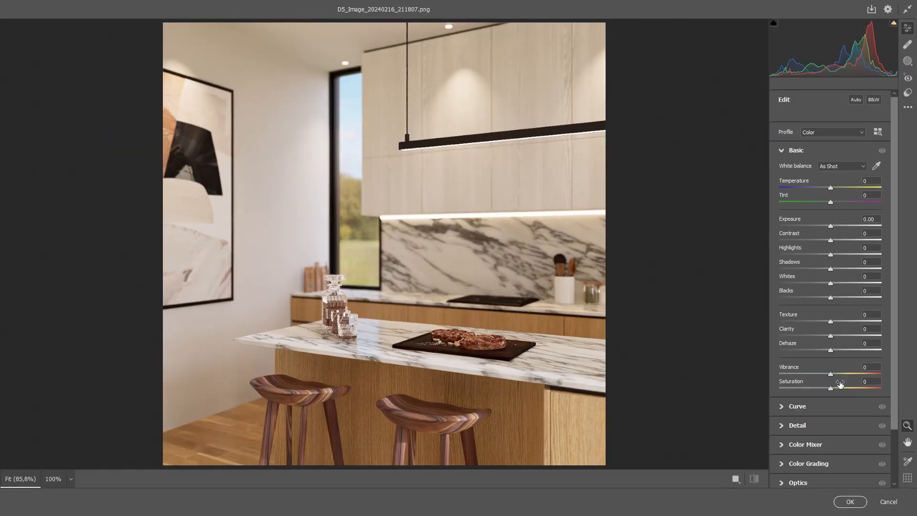
pyautogui.click(908, 107)
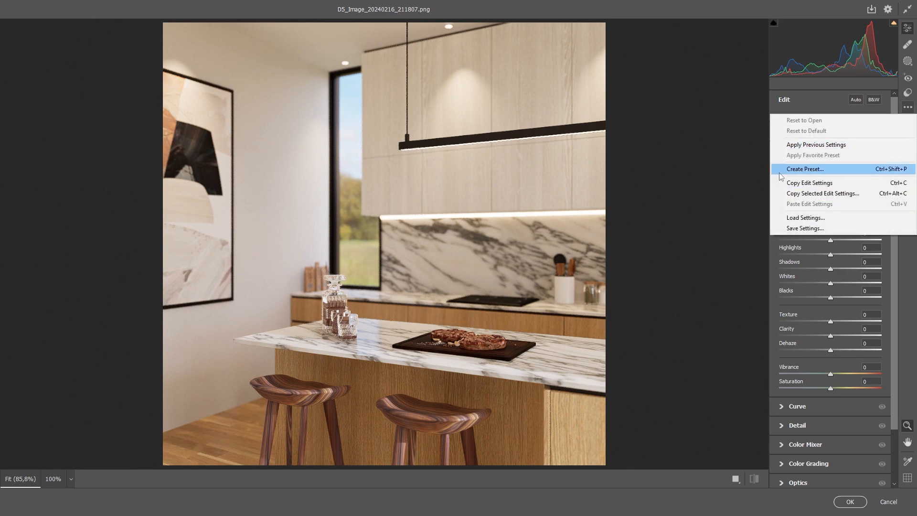
pyautogui.click(814, 218)
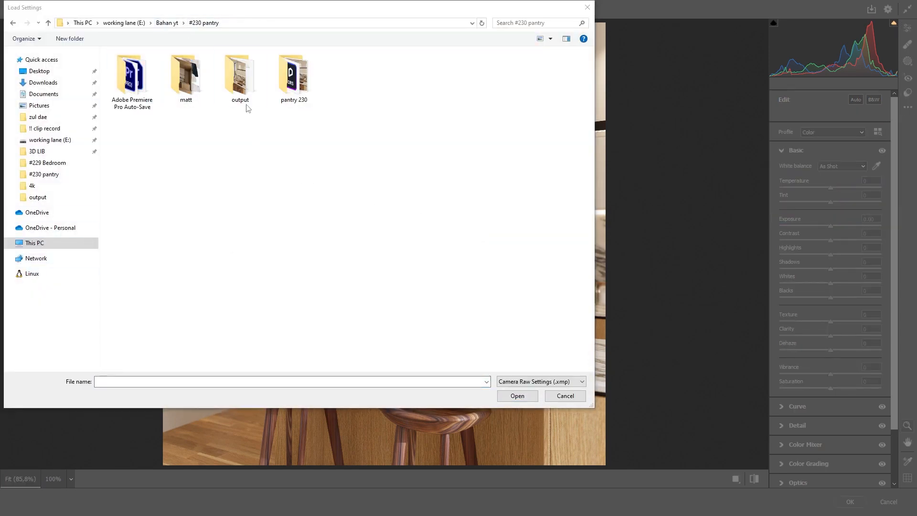
pyautogui.doubleClick(246, 106)
pyautogui.doubleClick(241, 82)
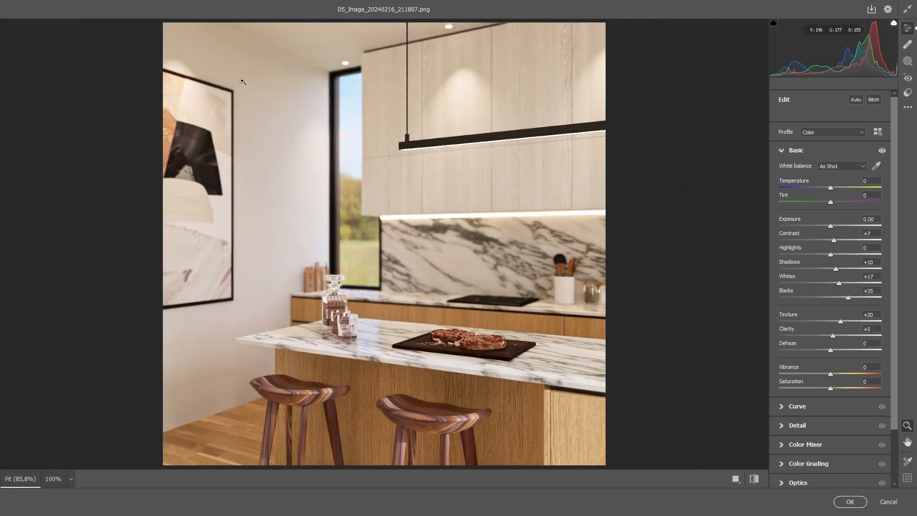
# Accept the Camera Raw filter on Layer 1, then switch to the square folder and show its files as large thumbnails.
pyautogui.click(851, 502)
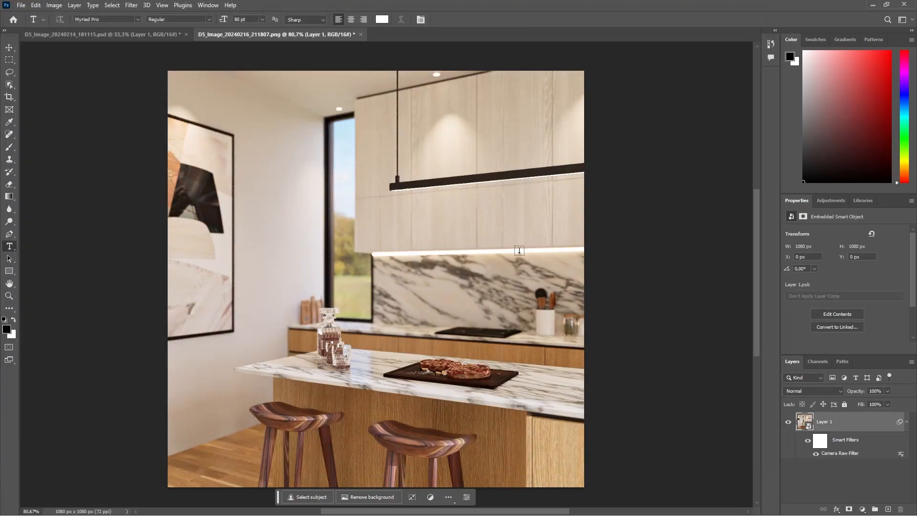
pyautogui.moveTo(279, 5); pyautogui.dragTo(344, 139)
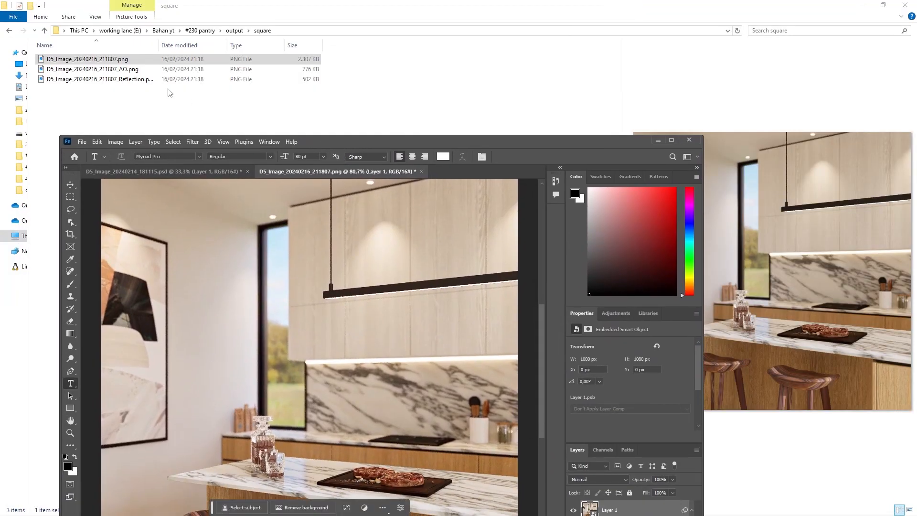
pyautogui.click(135, 70)
pyautogui.click(138, 81)
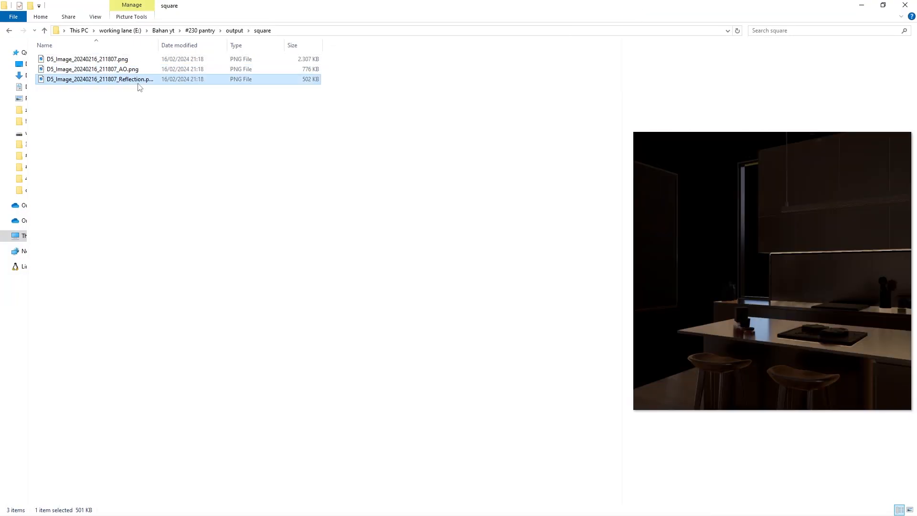
pyautogui.moveTo(143, 81); pyautogui.dragTo(192, 190)
pyautogui.rightClick(224, 203)
pyautogui.moveTo(274, 213)
pyautogui.click(365, 229)
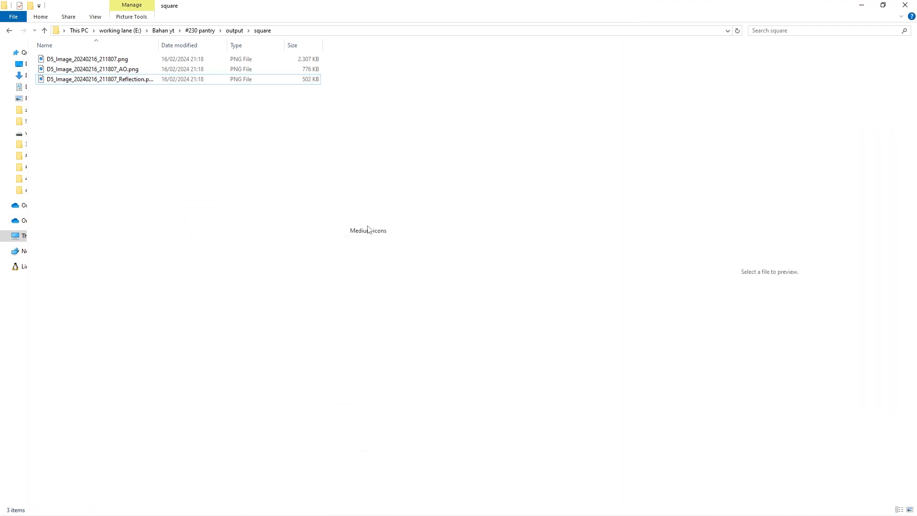
pyautogui.rightClick(312, 165)
pyautogui.moveTo(385, 177)
pyautogui.click(451, 182)
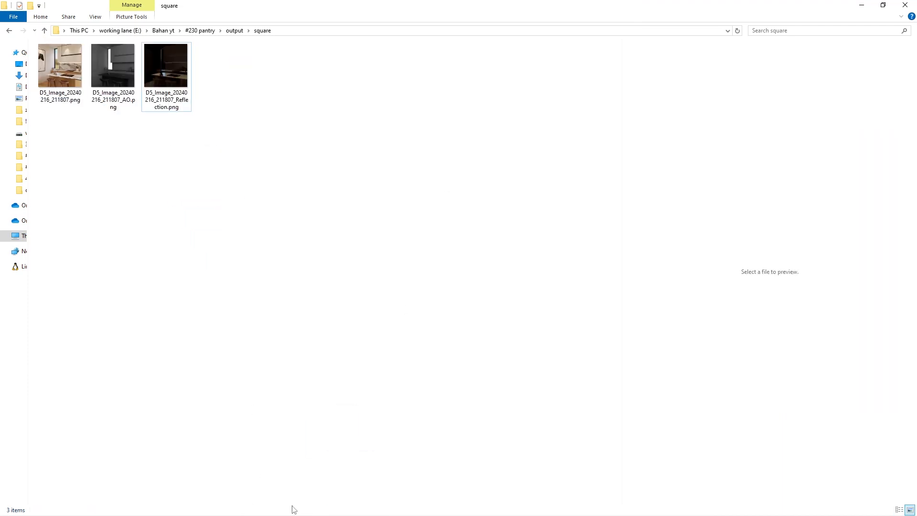
# Place D5_Image_20240216_211807_Reflection.png into the square image in Photoshop, aligned exactly with the canvas.
pyautogui.hotkey('alt', 'Tab')
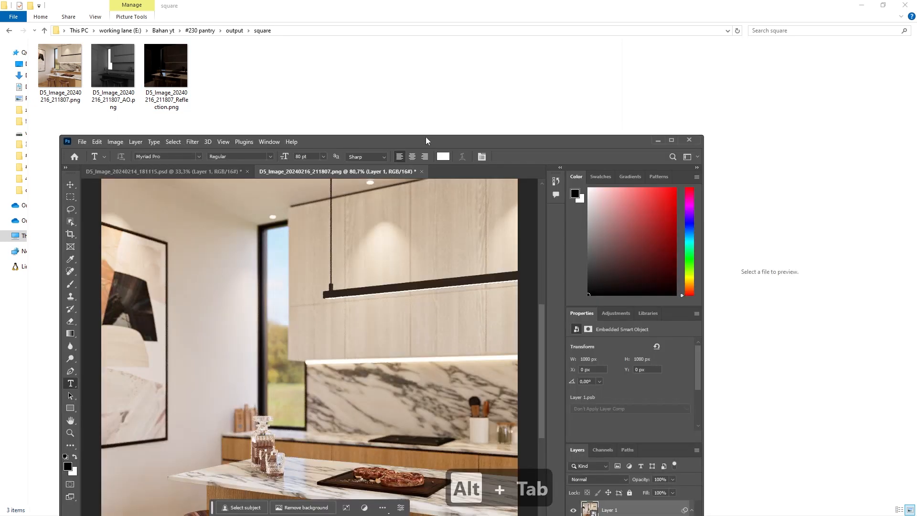
pyautogui.moveTo(425, 137); pyautogui.dragTo(587, 59)
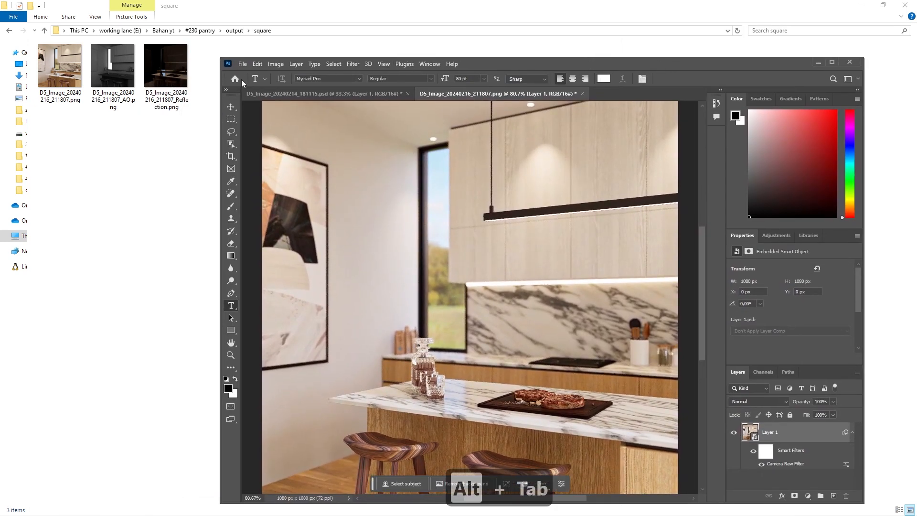
pyautogui.moveTo(166, 67); pyautogui.dragTo(468, 296)
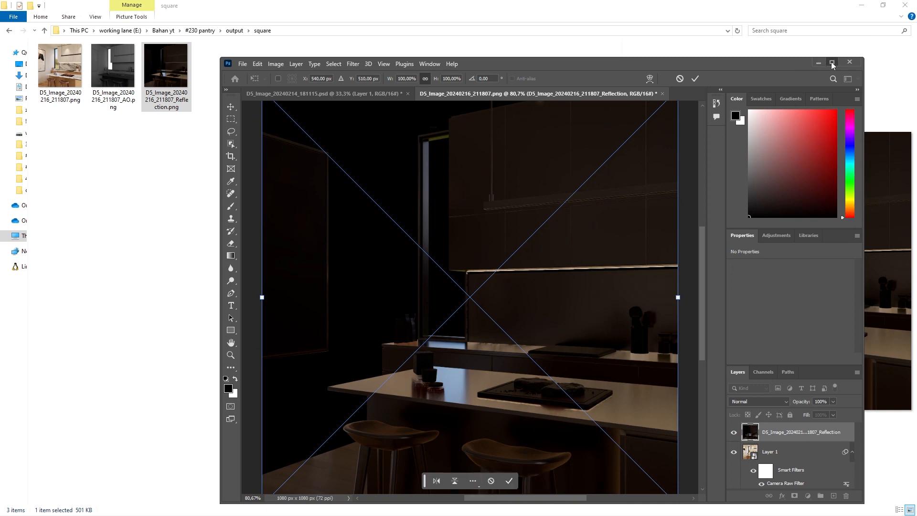
pyautogui.click(832, 63)
pyautogui.moveTo(492, 232); pyautogui.dragTo(492, 243)
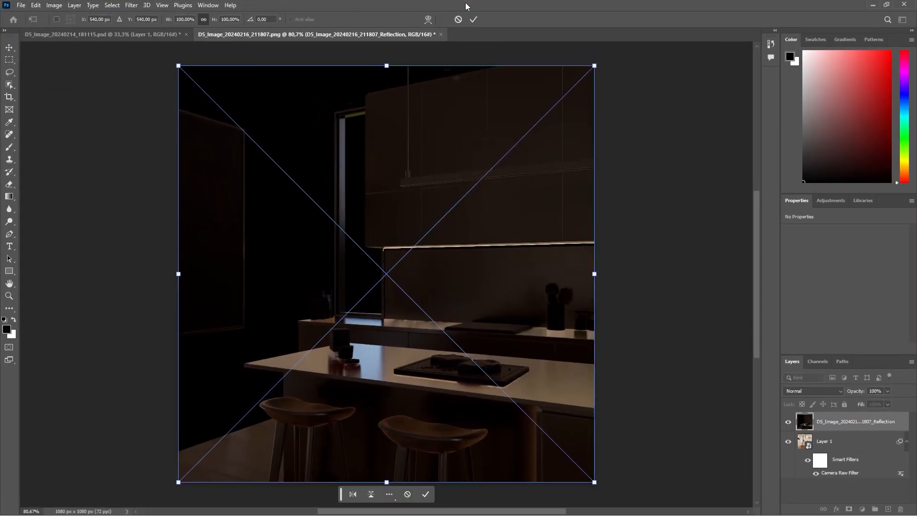
pyautogui.click(474, 19)
# Match the square image's Reflection layer to the one in the 4k file: Screen blend mode at 30% opacity.
pyautogui.click(96, 35)
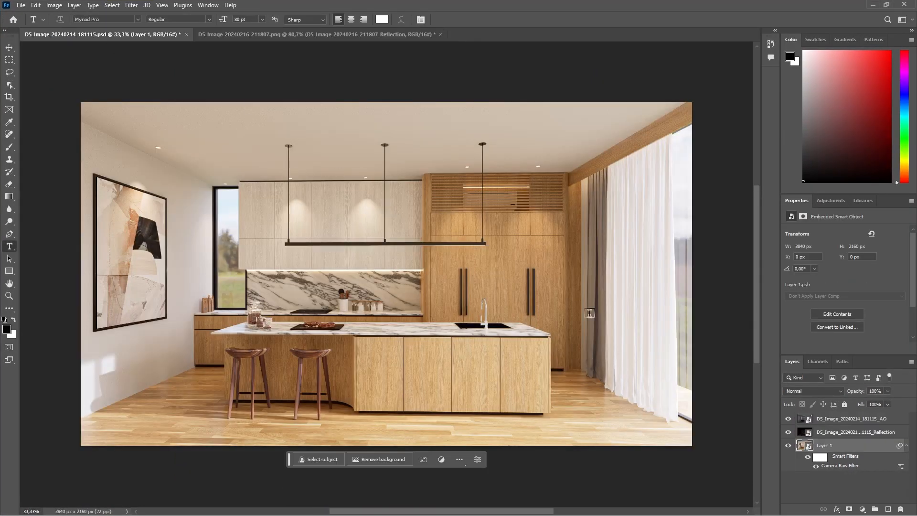
pyautogui.click(857, 433)
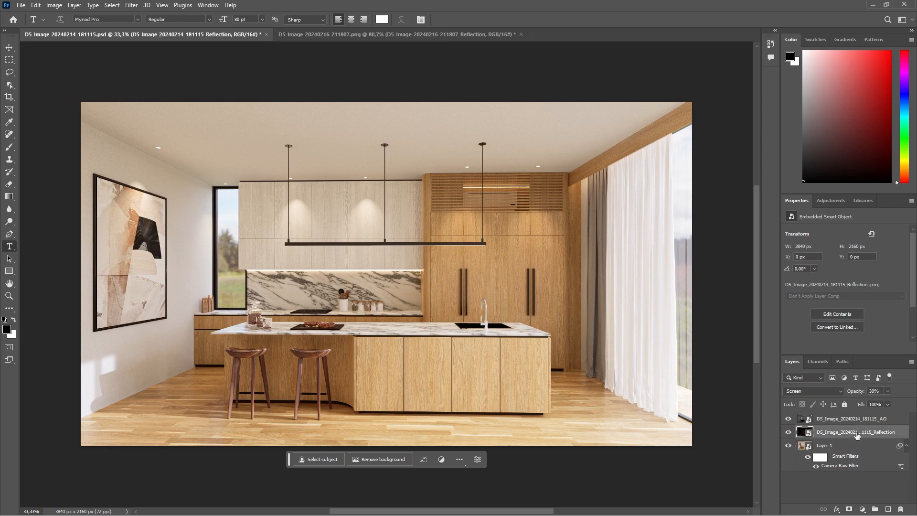
pyautogui.click(342, 34)
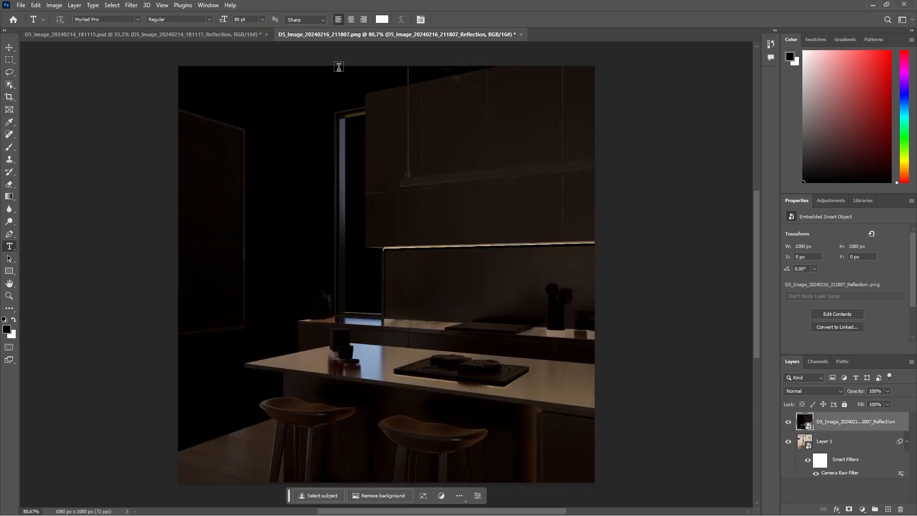
pyautogui.click(827, 394)
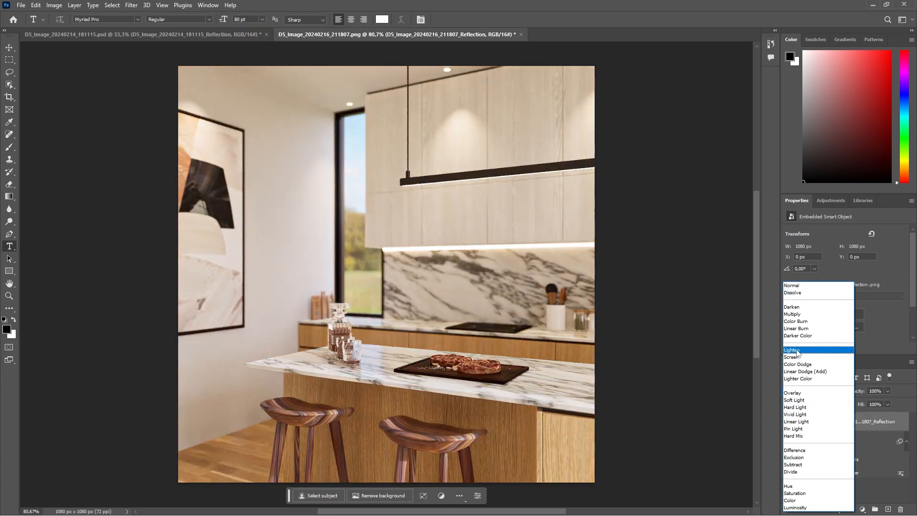
pyautogui.click(797, 357)
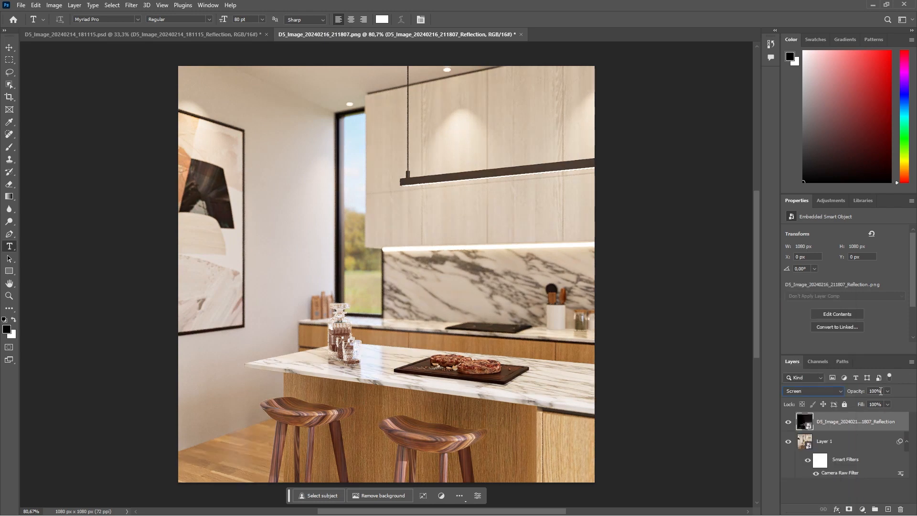
pyautogui.write('30')
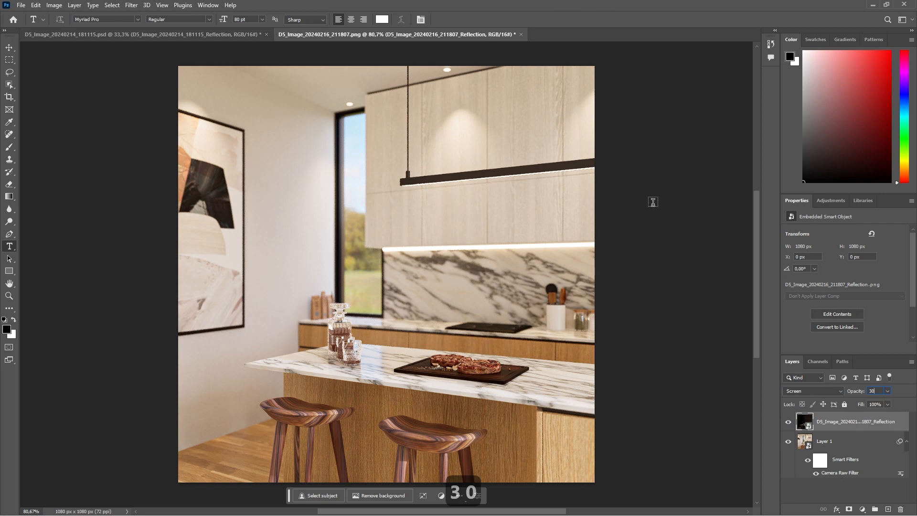
pyautogui.press('Return')
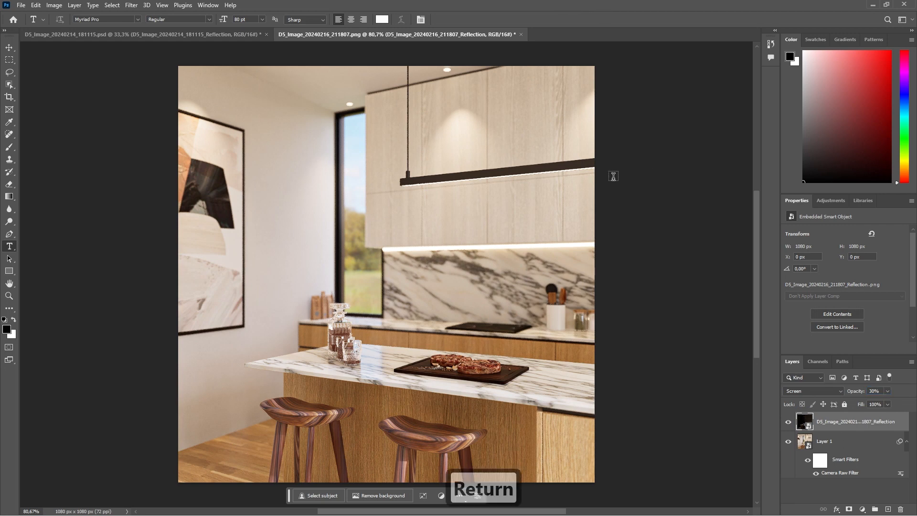
# Place D5_Image_20240216_211807_AO.png from the square folder above the Reflection layer, aligned exactly with the canvas.
pyautogui.moveTo(484, 6); pyautogui.dragTo(489, 54)
pyautogui.moveTo(113, 67); pyautogui.dragTo(548, 312)
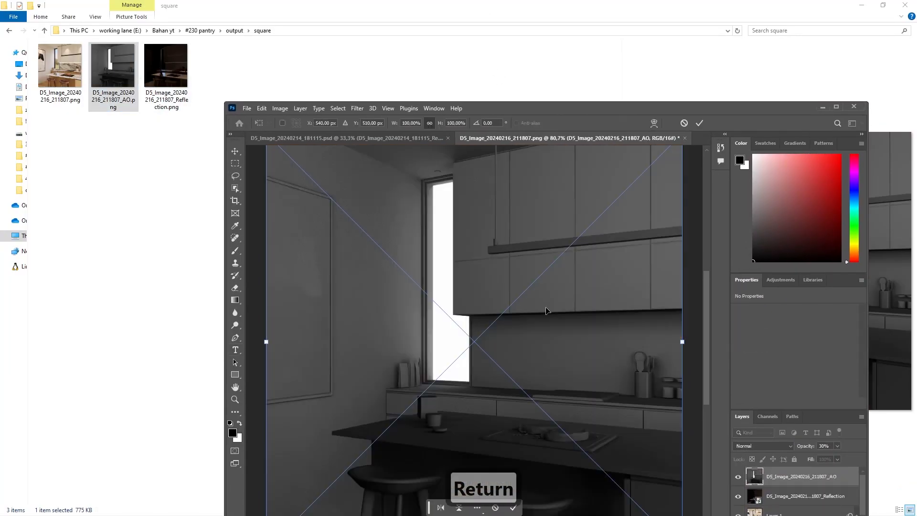
pyautogui.click(837, 107)
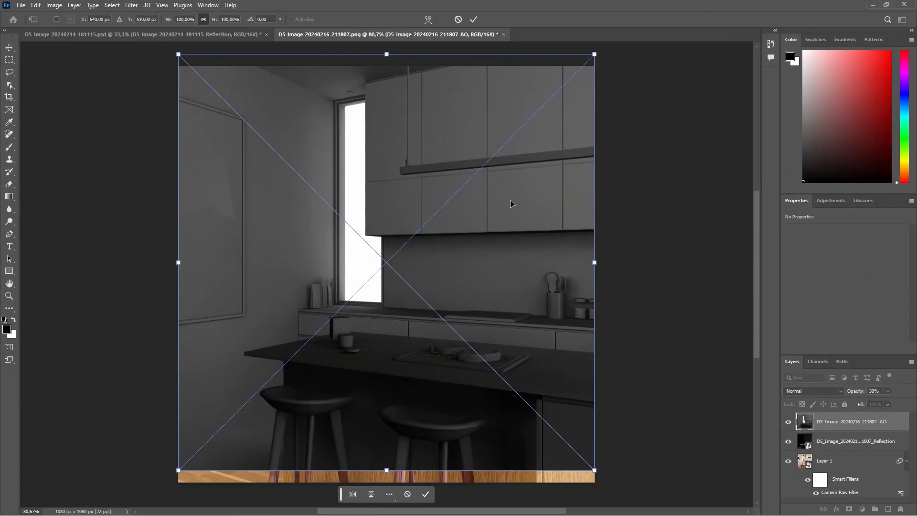
pyautogui.moveTo(510, 204); pyautogui.dragTo(511, 216)
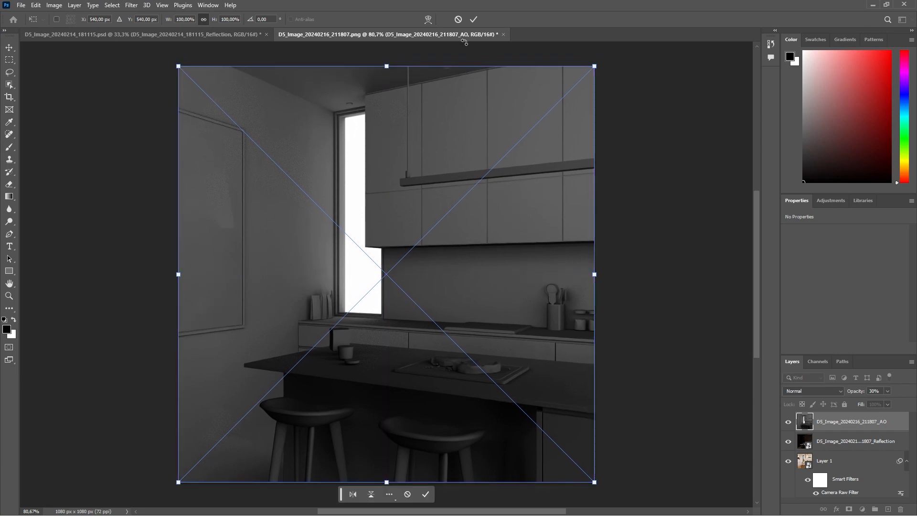
pyautogui.click(474, 19)
# In the 4k file D5_Image_20240214_181115.psd, set the AO layer to Soft Light at 15% opacity.
pyautogui.click(178, 37)
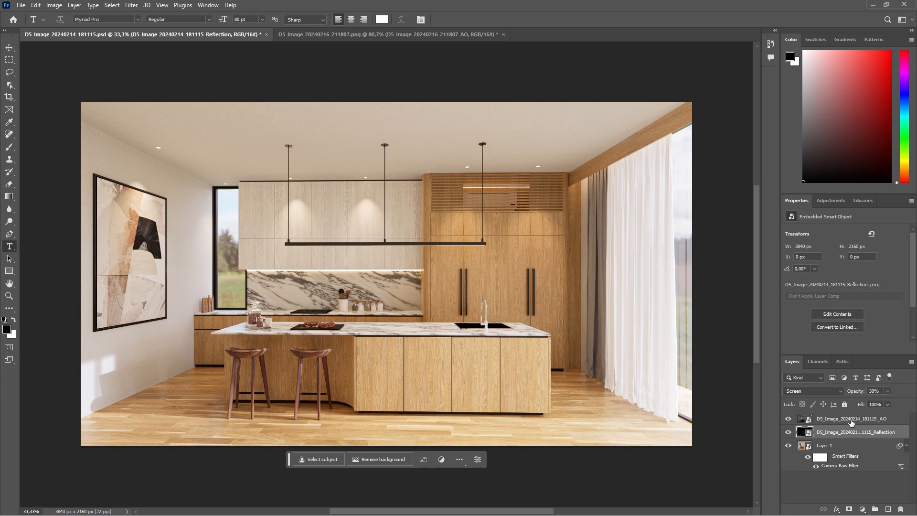
pyautogui.click(852, 419)
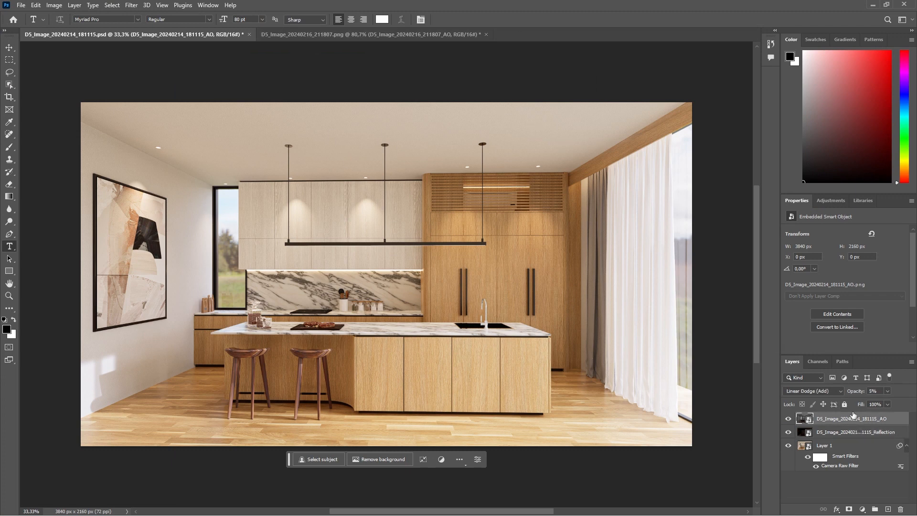
pyautogui.click(840, 391)
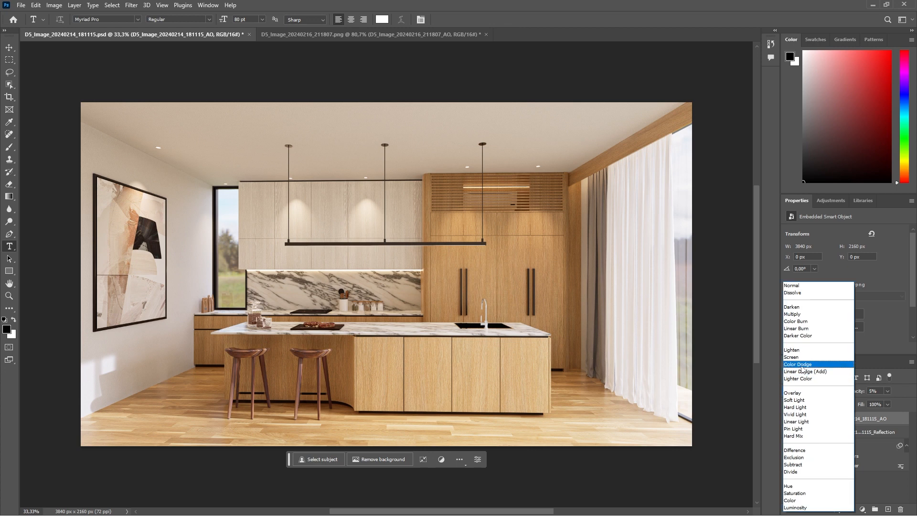
pyautogui.click(802, 401)
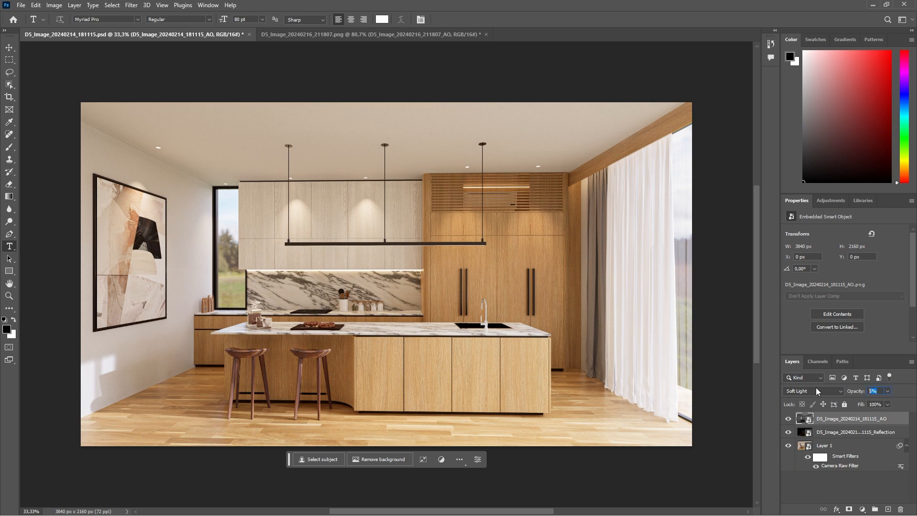
pyautogui.write('15')
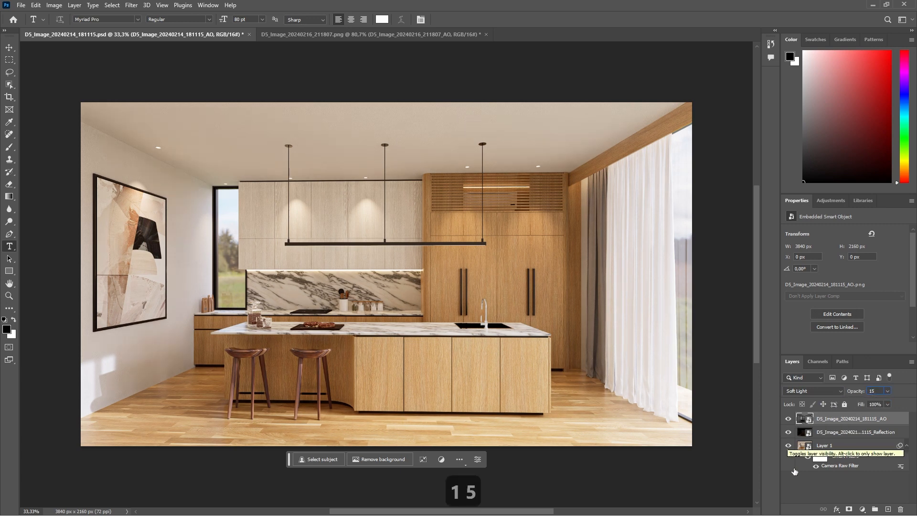
pyautogui.click(796, 488)
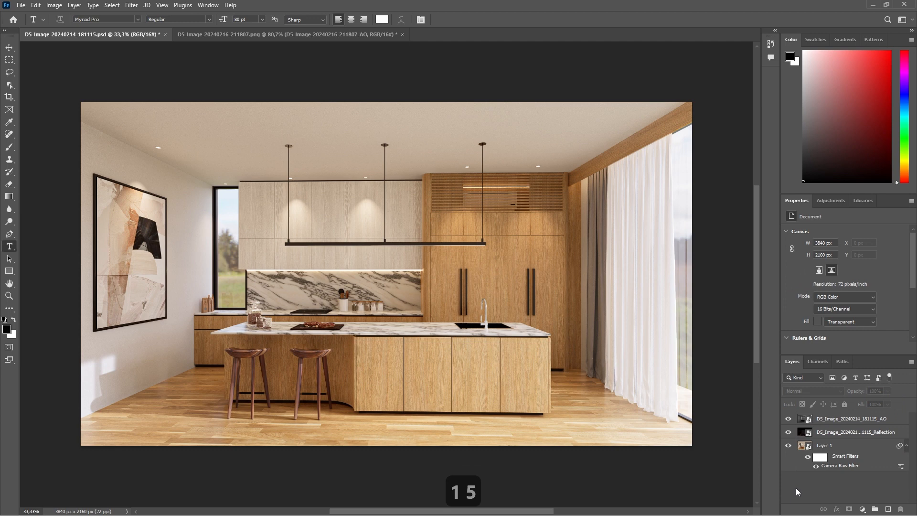
pyautogui.click(826, 418)
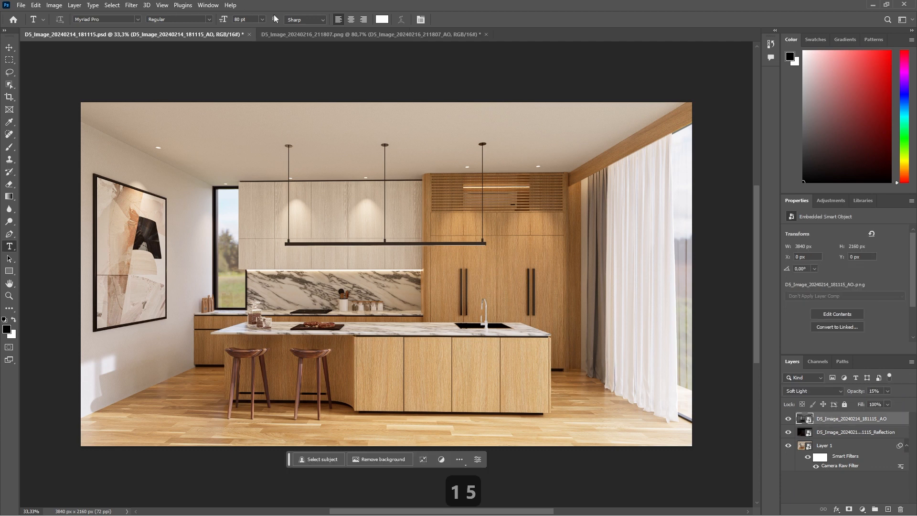
# Set the square image's AO layer to Soft Light blending at 15% opacity.
pyautogui.click(353, 36)
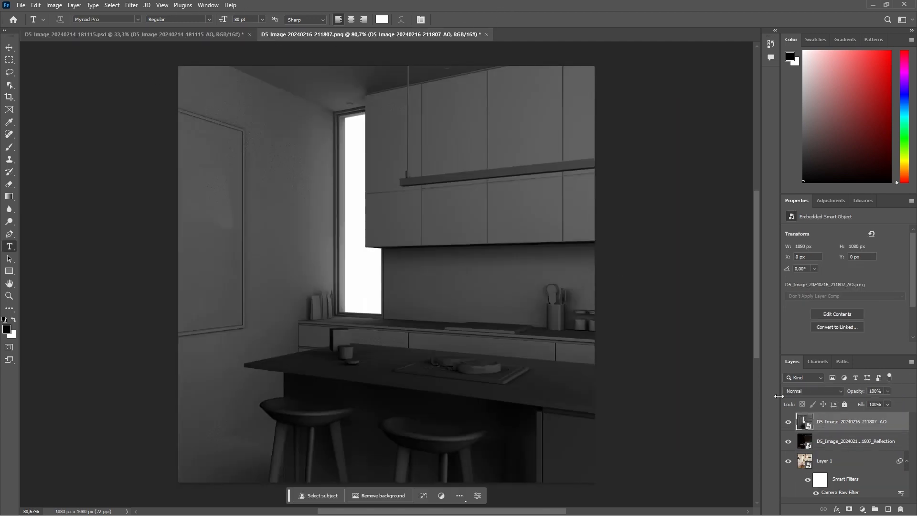
pyautogui.click(822, 392)
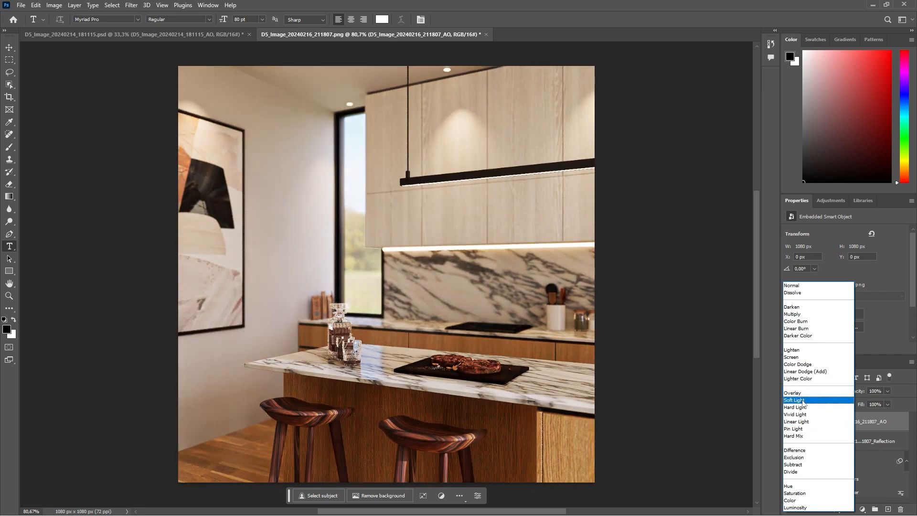
pyautogui.click(804, 400)
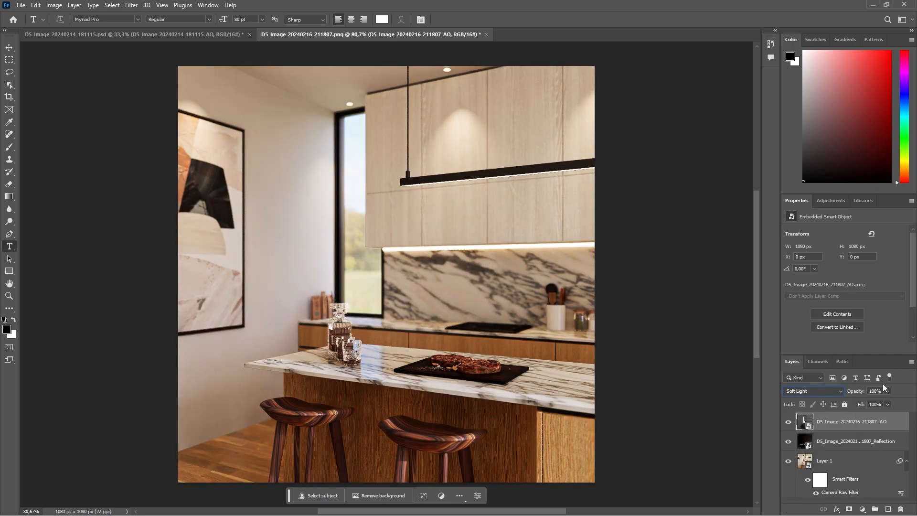
pyautogui.write('15')
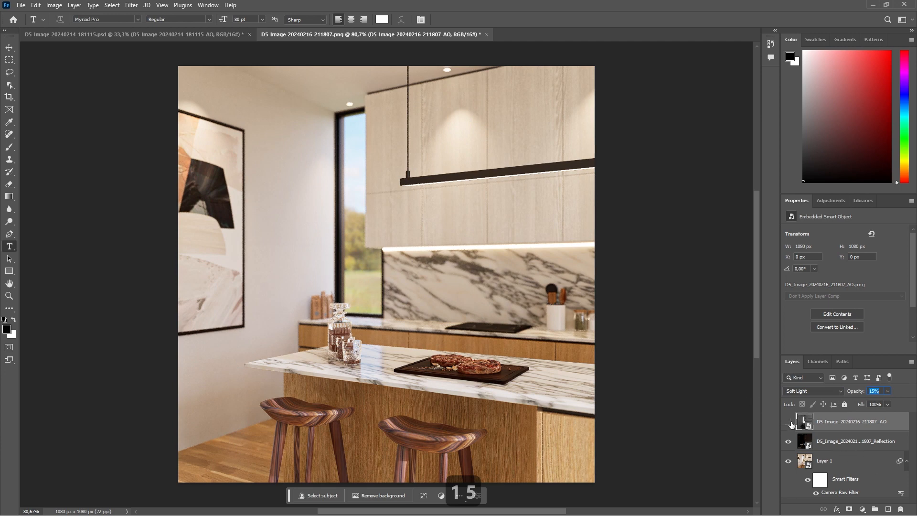
# Compare the square image with and without the AO layer, Reflection layer and Camera Raw filter, ending with all of them visible.
pyautogui.click(789, 444)
pyautogui.click(807, 483)
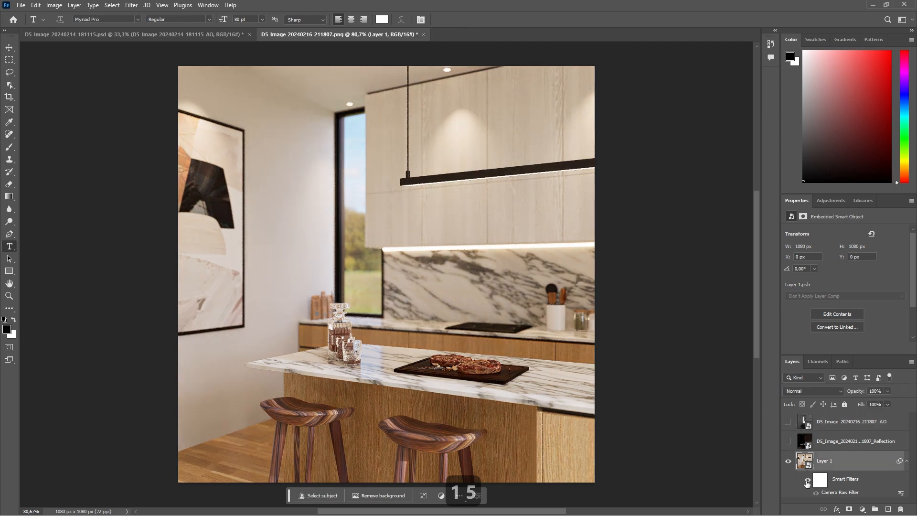
pyautogui.click(807, 482)
pyautogui.click(788, 423)
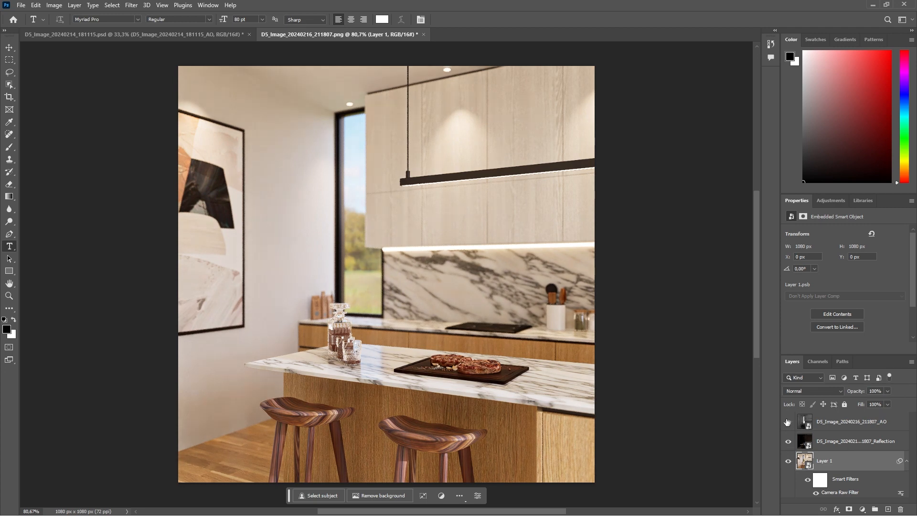
# Export the square image as a JPG at a higher quality, named D5_Image_20240216_211807.jpg, into the #230 pantry output's square folder.
pyautogui.click(20, 5)
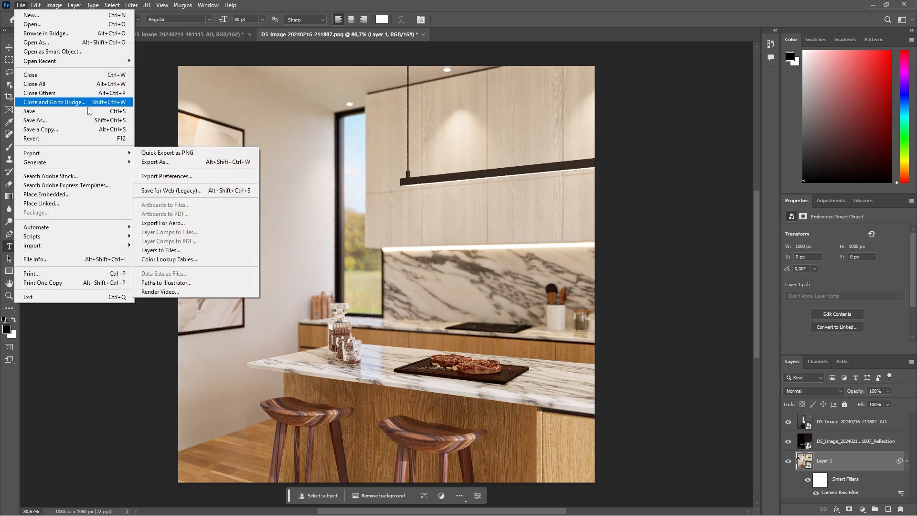
pyautogui.click(157, 162)
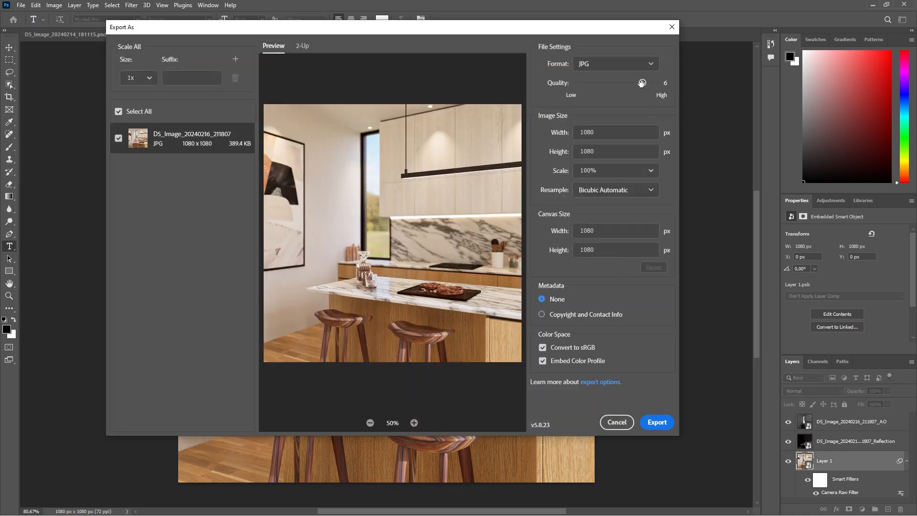
pyautogui.moveTo(642, 83); pyautogui.dragTo(656, 84)
pyautogui.click(657, 423)
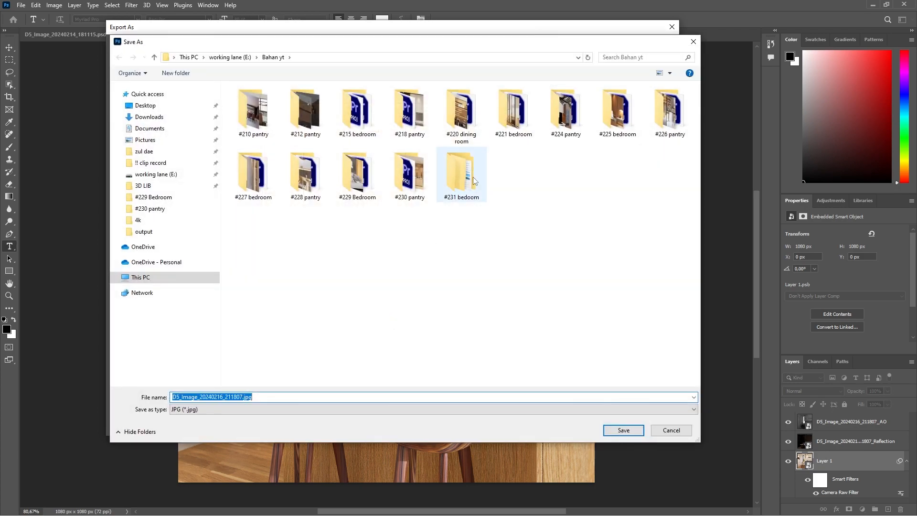
pyautogui.click(475, 180)
pyautogui.doubleClick(414, 185)
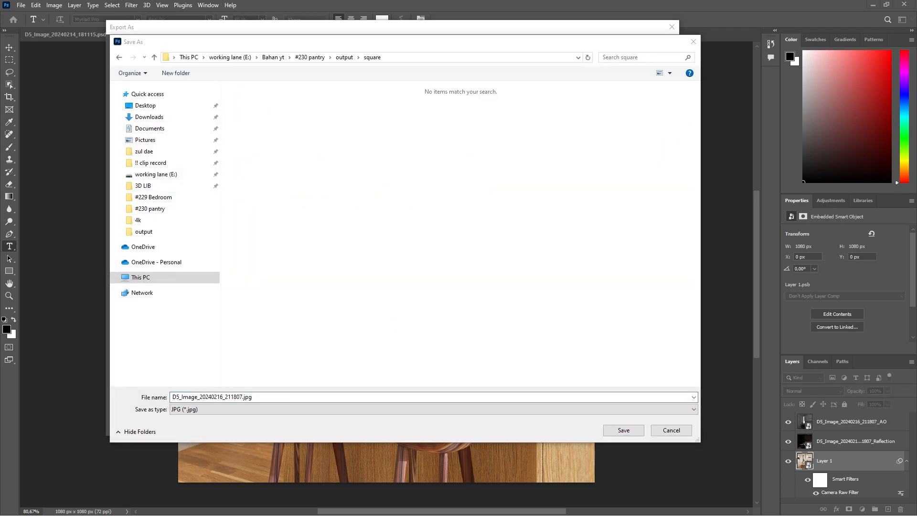
pyautogui.click(620, 431)
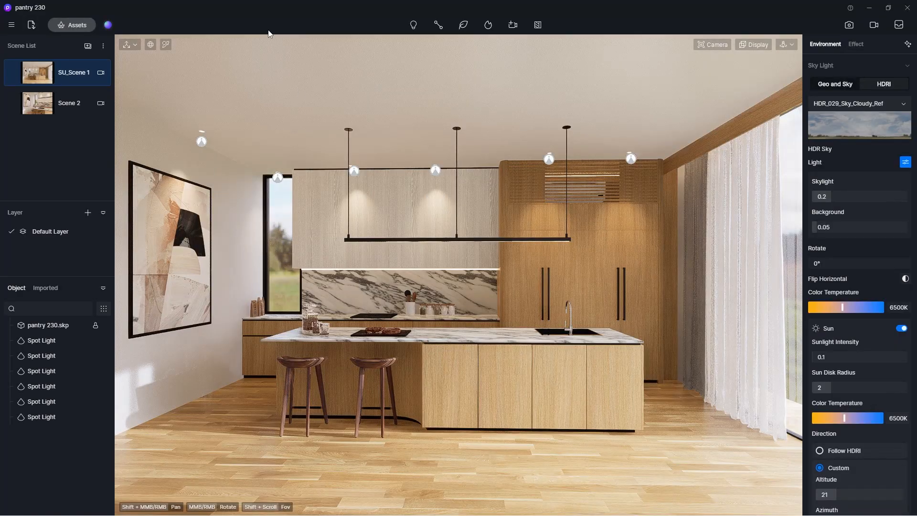
# In D5 Render, start from Scene 2 in Perspective View and turn the camera towards the island's sink and tall wood cabinets.
pyautogui.click(44, 105)
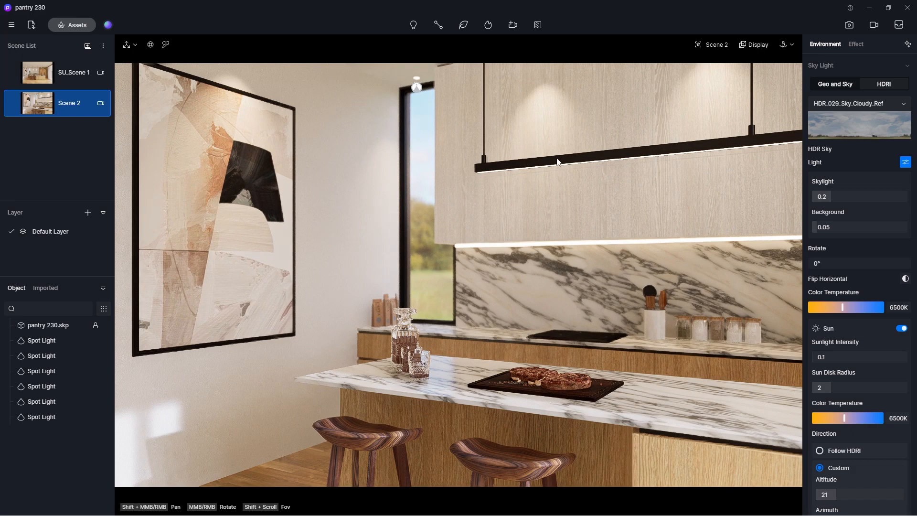
pyautogui.moveTo(459, 308); pyautogui.dragTo(495, 295, button='middle')
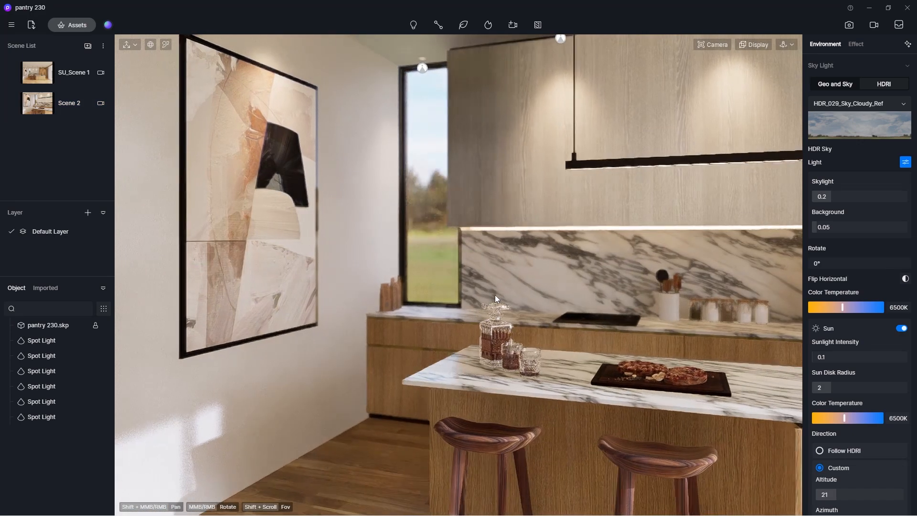
pyautogui.keyDown('shift'); pyautogui.moveTo(593, 293); pyautogui.dragTo(467, 287, button='middle'); pyautogui.keyUp('shift')
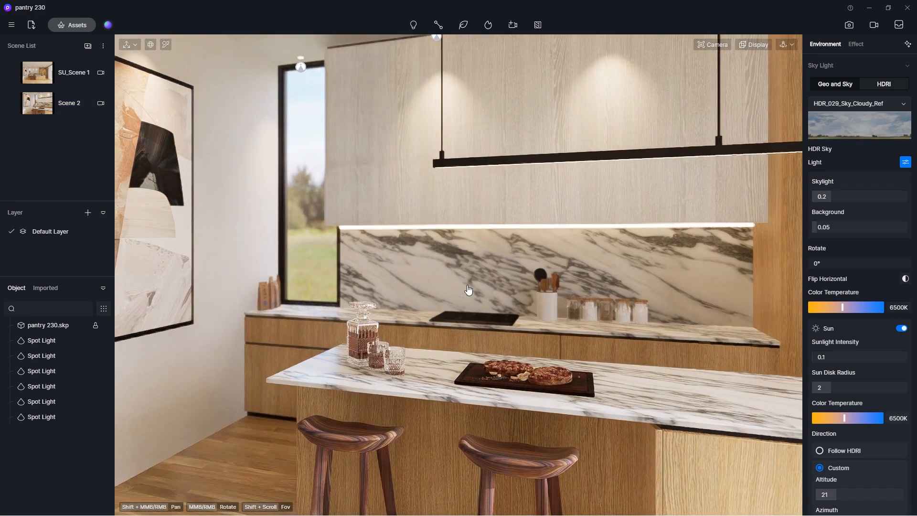
pyautogui.click(711, 44)
pyautogui.click(696, 255)
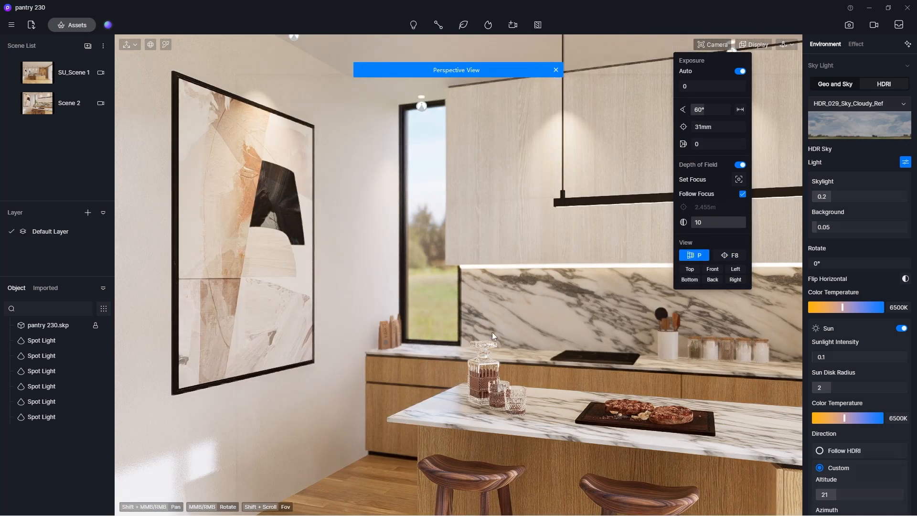
pyautogui.moveTo(492, 331); pyautogui.dragTo(517, 259, button='middle')
pyautogui.moveTo(682, 85); pyautogui.dragTo(495, 345, button='middle')
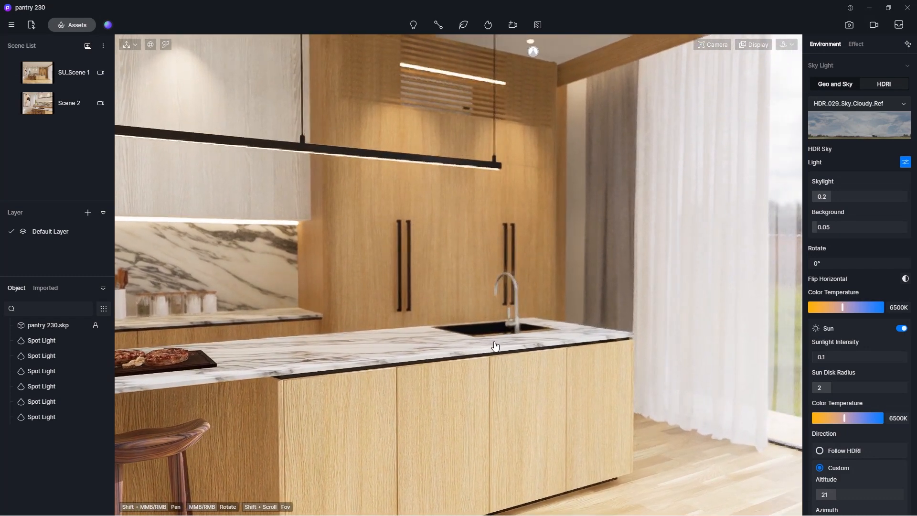
# Turn off the camera's Depth of Field and set the image render's aspect ratio to 1:1.
pyautogui.click(714, 52)
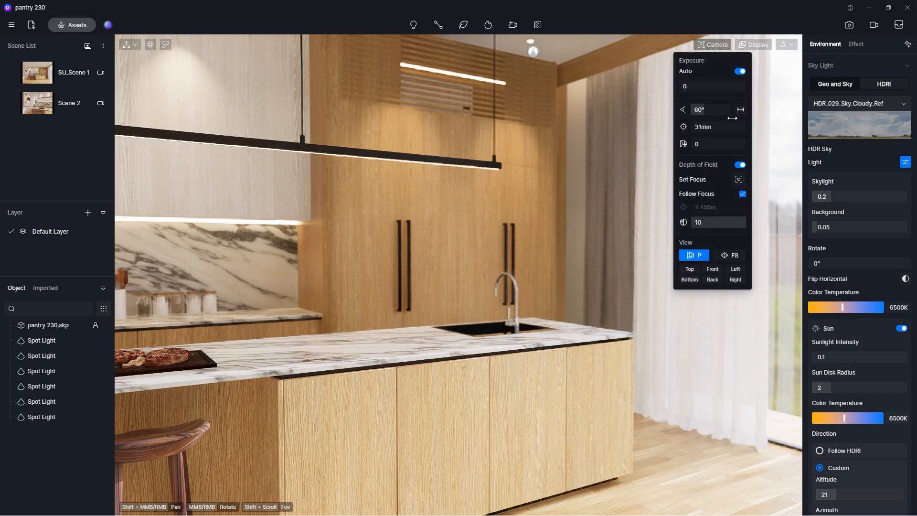
pyautogui.click(739, 166)
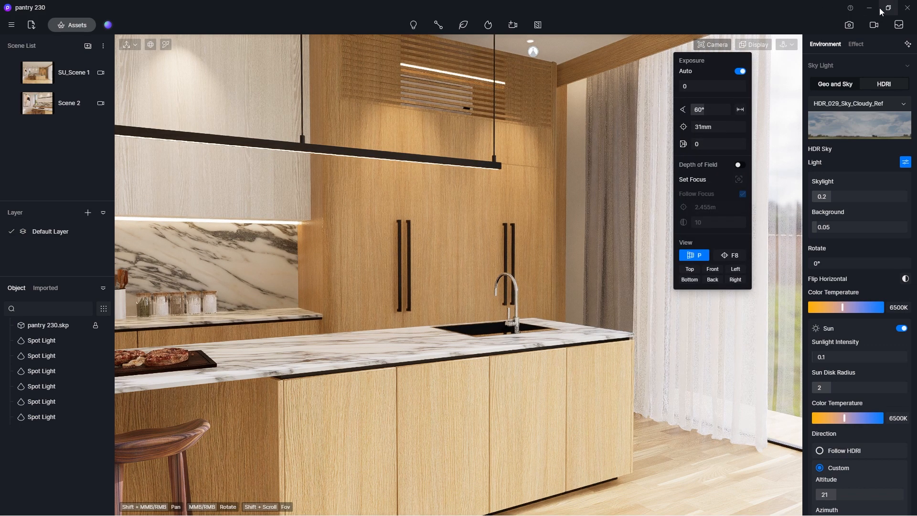
pyautogui.click(848, 25)
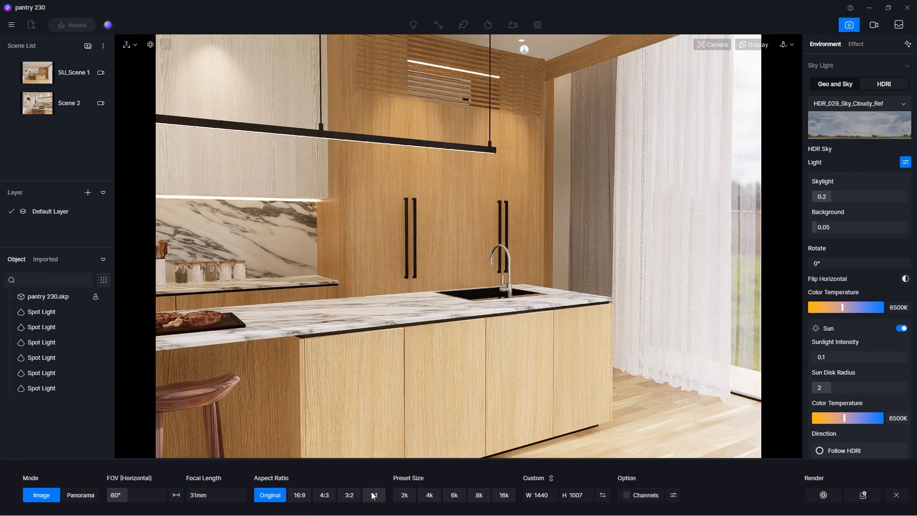
pyautogui.click(373, 495)
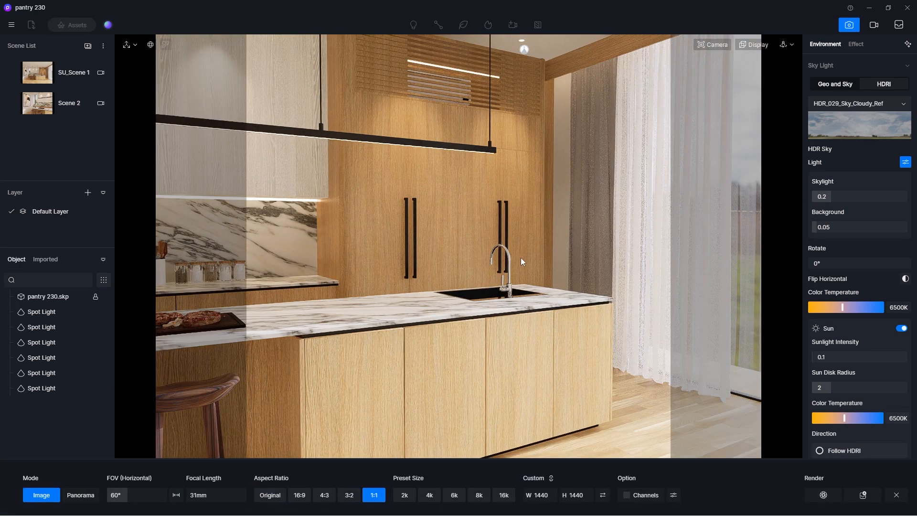
# Try to see past the surface blocking the camera by adjusting the clipping distance.
pyautogui.moveTo(521, 258)
pyautogui.mouseDown(button='middle')
pyautogui.moveTo(483, 252)
pyautogui.moveTo(508, 251)
pyautogui.mouseUp(button='middle')
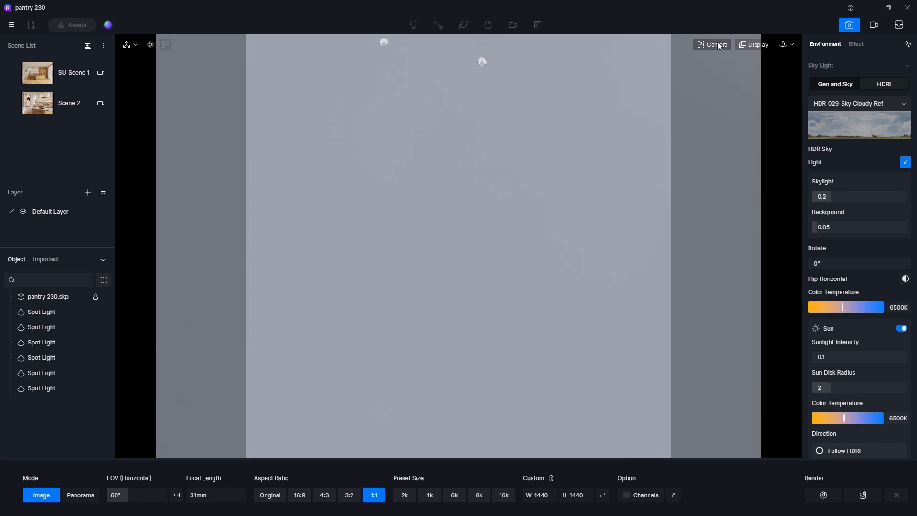
pyautogui.click(719, 44)
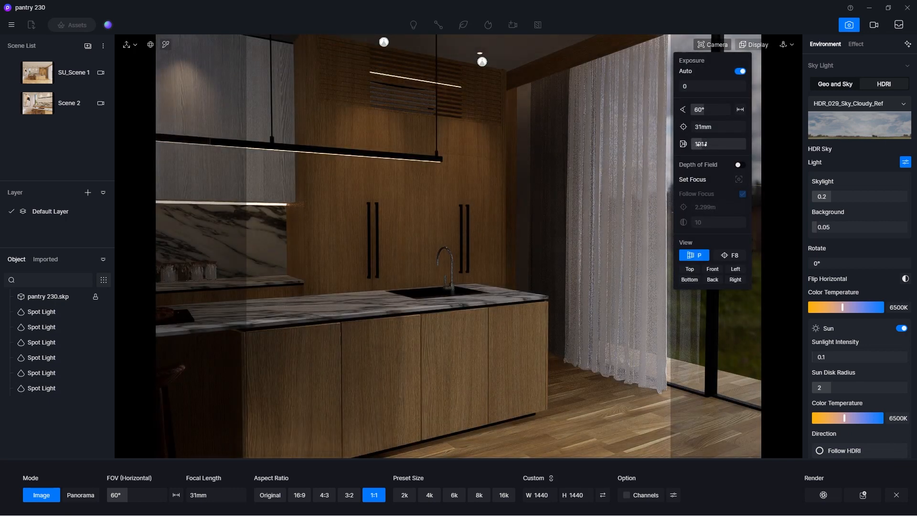
pyautogui.moveTo(701, 144); pyautogui.dragTo(663, 150)
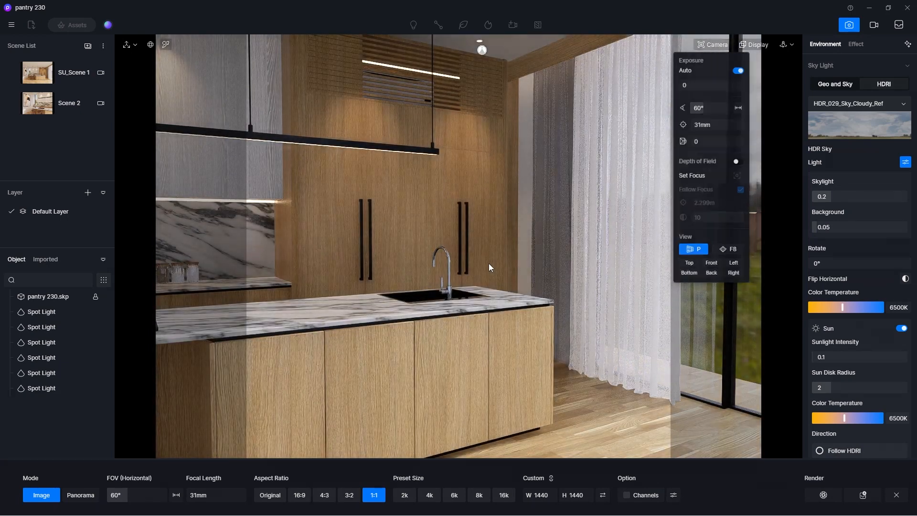
# Reframe the camera on the island sink, tall cabinets and curtains, with a 65° field of view.
pyautogui.moveTo(489, 264); pyautogui.dragTo(512, 267, button='middle')
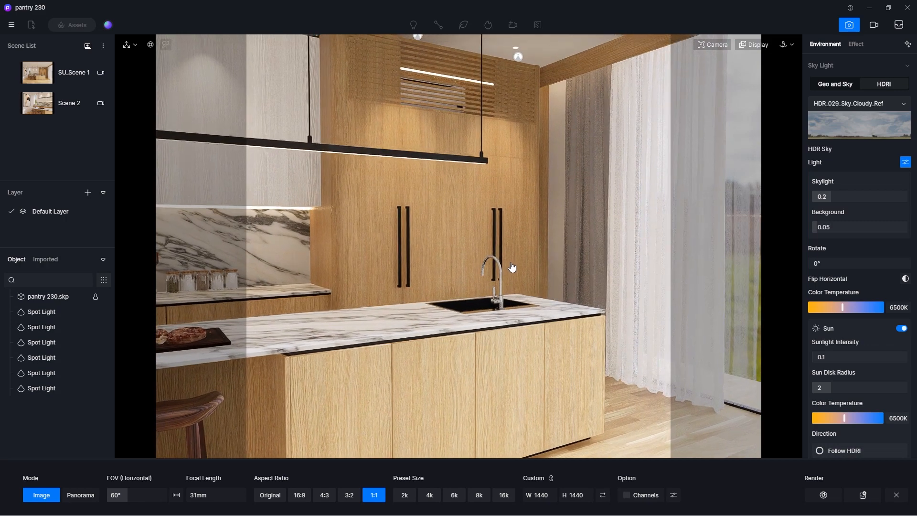
pyautogui.click(712, 44)
pyautogui.click(719, 109)
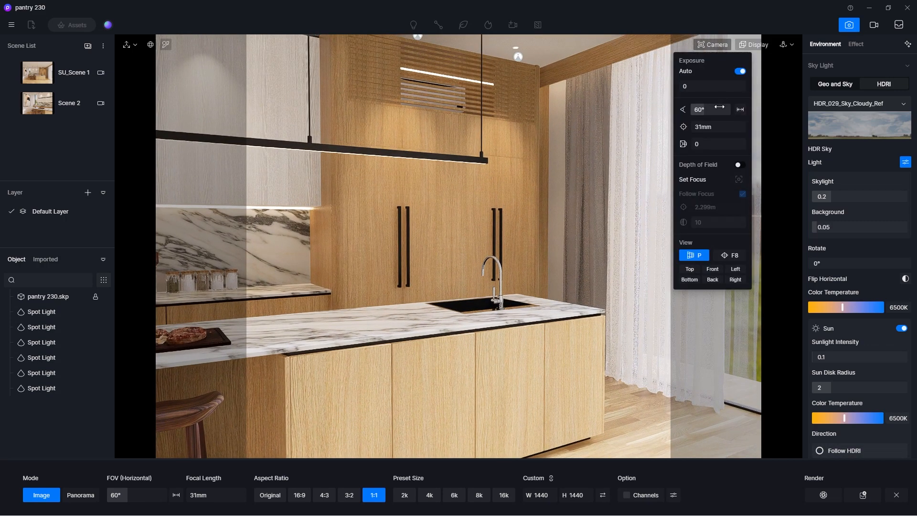
pyautogui.write('65')
pyautogui.press('Return')
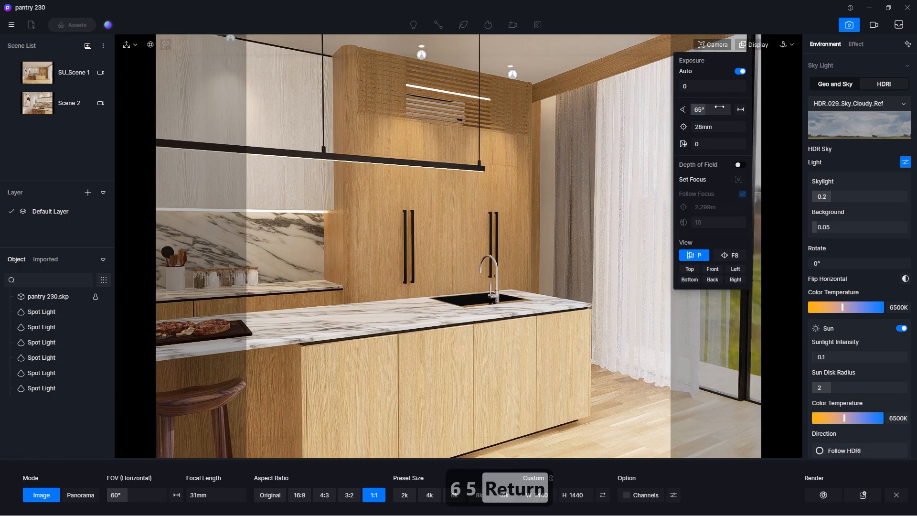
pyautogui.click(587, 67)
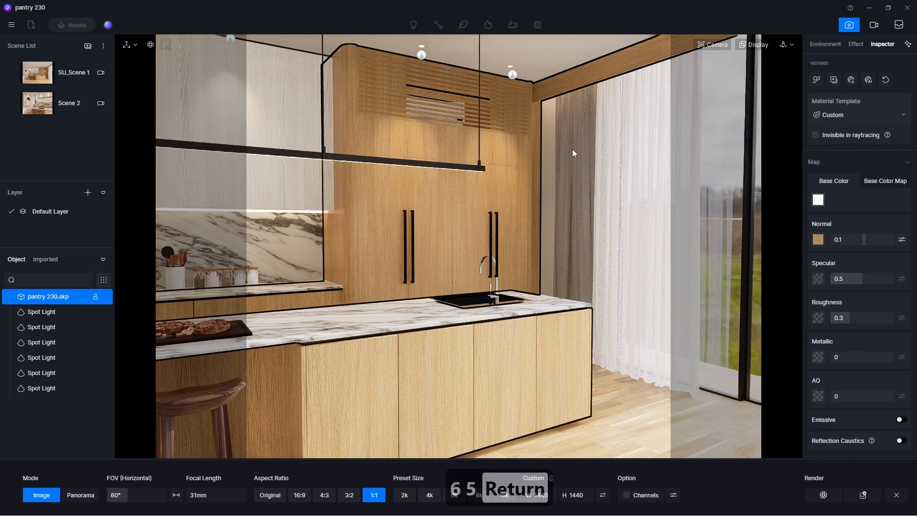
pyautogui.moveTo(573, 149); pyautogui.dragTo(560, 152, button='middle')
# Switch the camera to two-point perspective, showing the composition grid to check the framing and hiding it again.
pyautogui.click(755, 44)
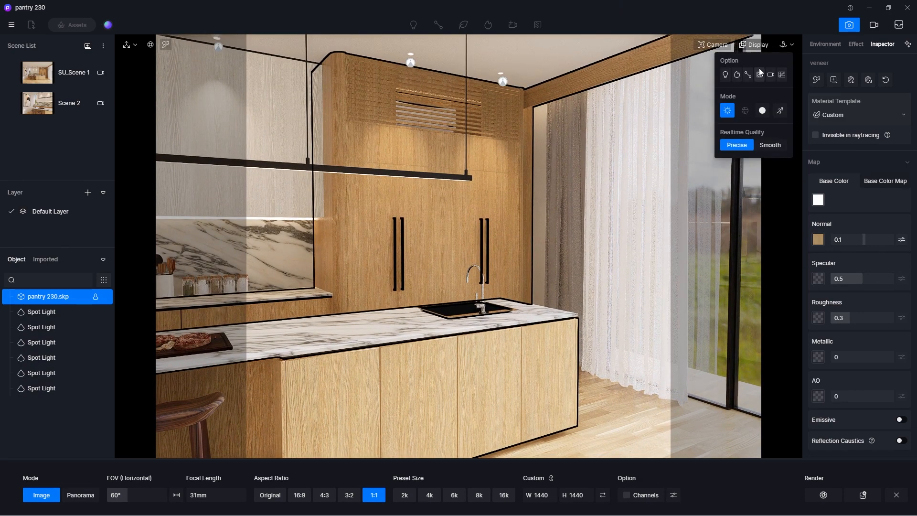
pyautogui.click(782, 75)
pyautogui.click(714, 45)
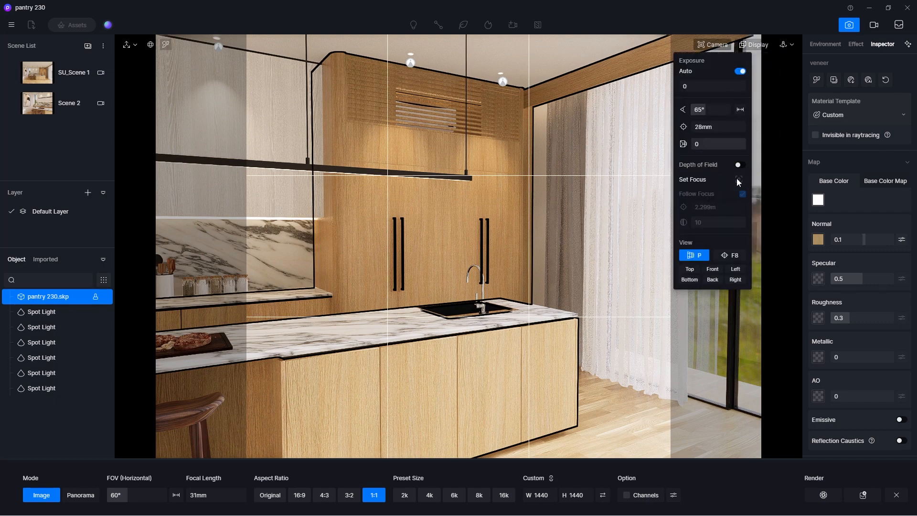
pyautogui.click(724, 256)
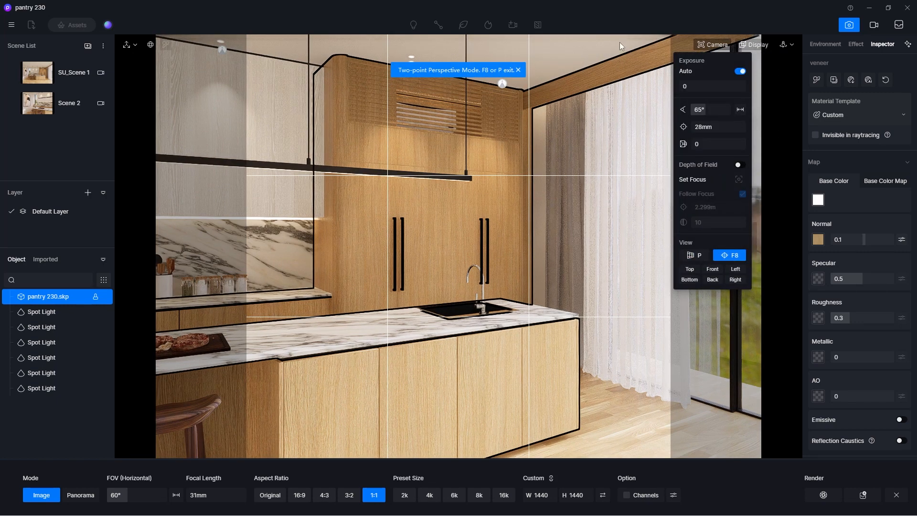
pyautogui.click(723, 46)
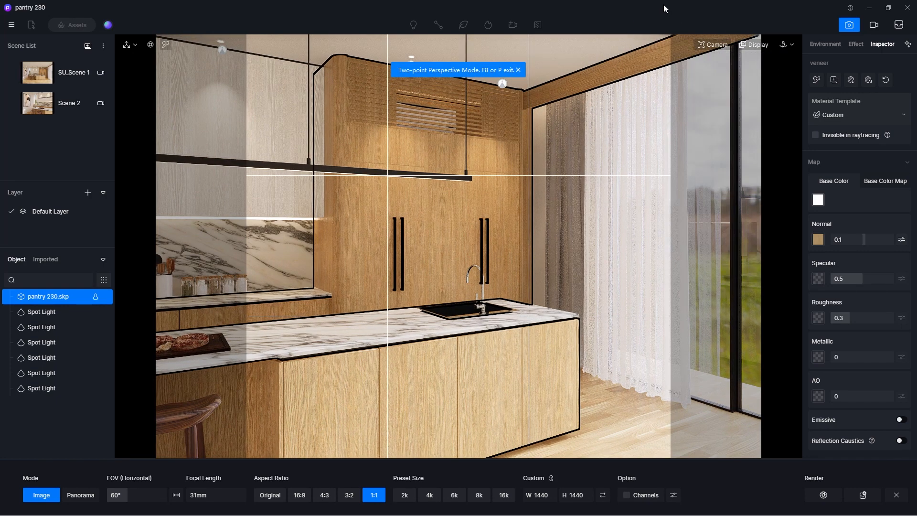
pyautogui.click(711, 45)
pyautogui.click(755, 44)
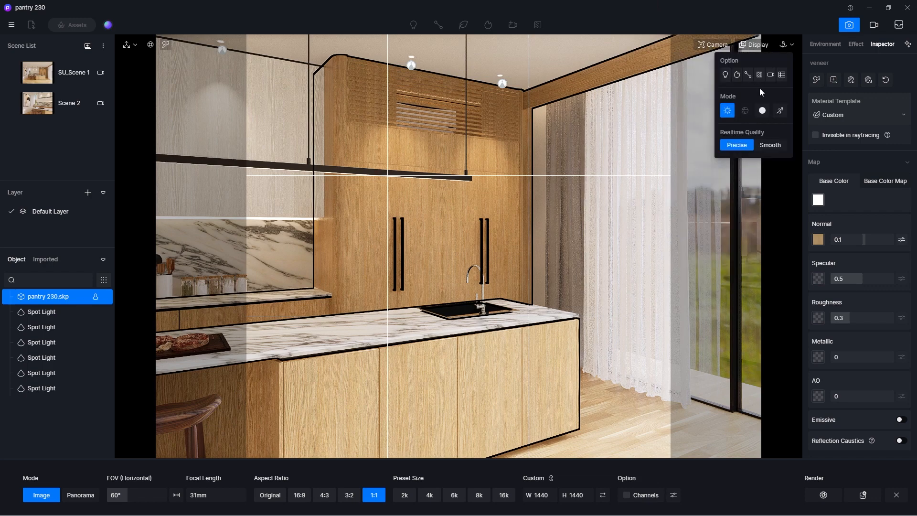
pyautogui.click(782, 75)
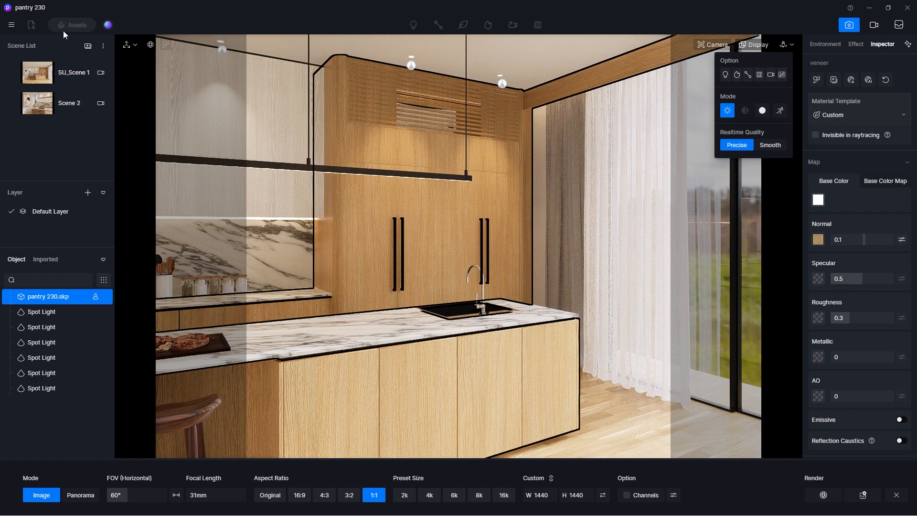
# Save the current view as a new scene and set the custom render size to 1080 x 1080.
pyautogui.click(88, 47)
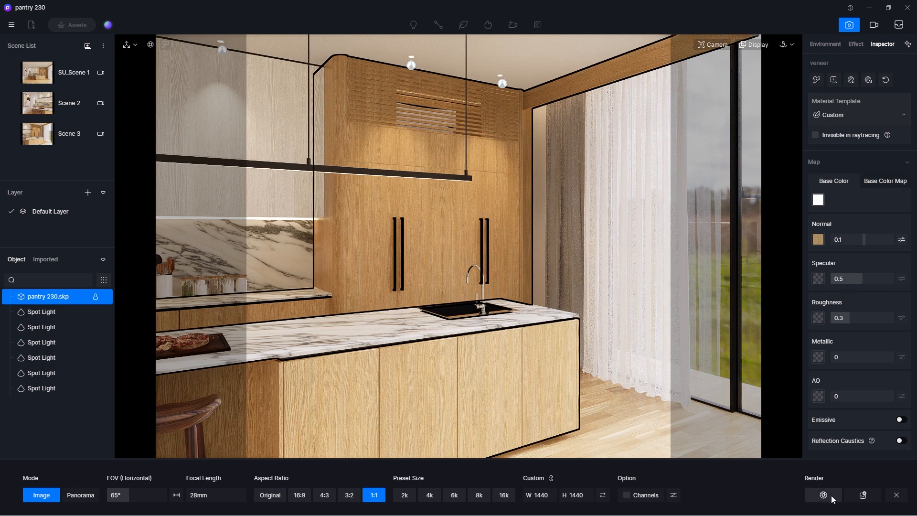
pyautogui.click(588, 495)
pyautogui.write('1080')
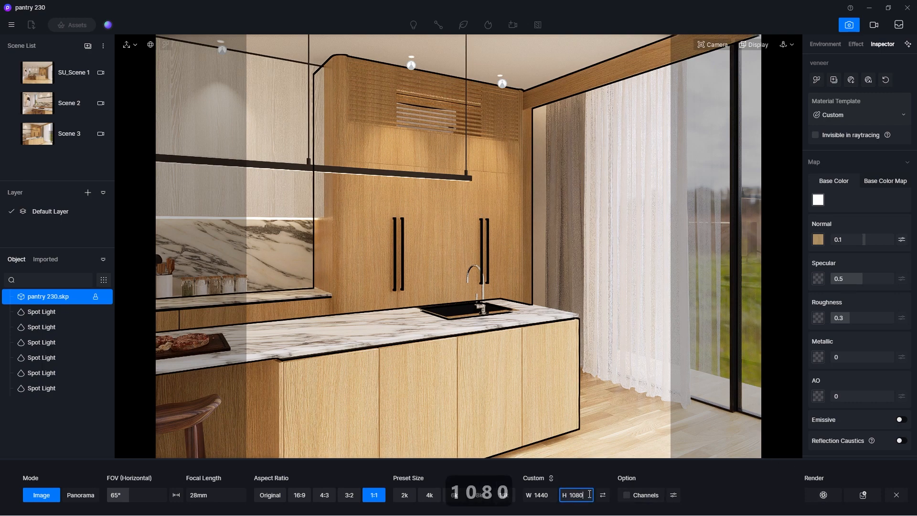
pyautogui.press('Return')
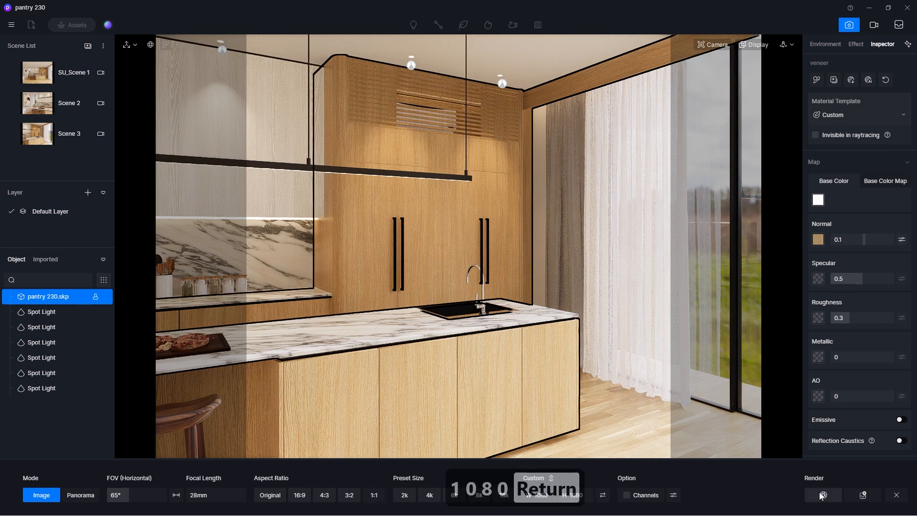
# Render the view to the output folder as D5_Image_20240216_212644.png.
pyautogui.click(863, 495)
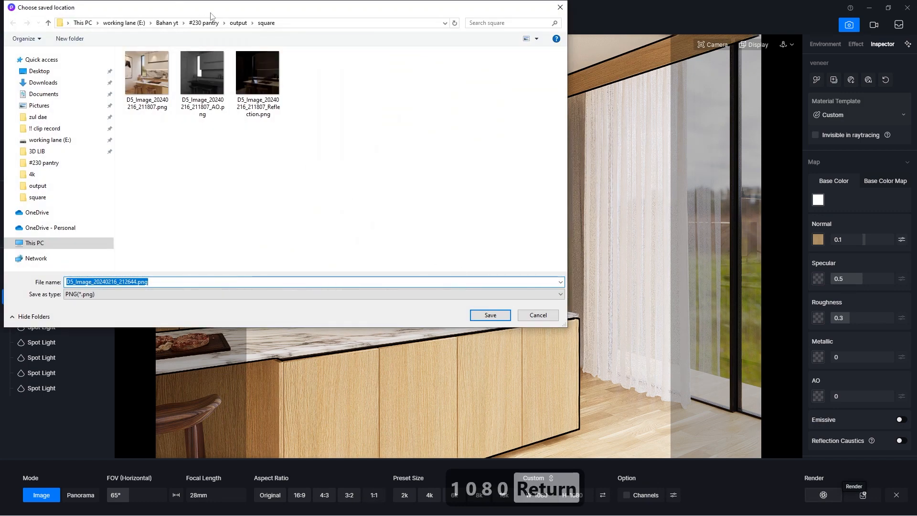
pyautogui.click(238, 24)
pyautogui.click(485, 316)
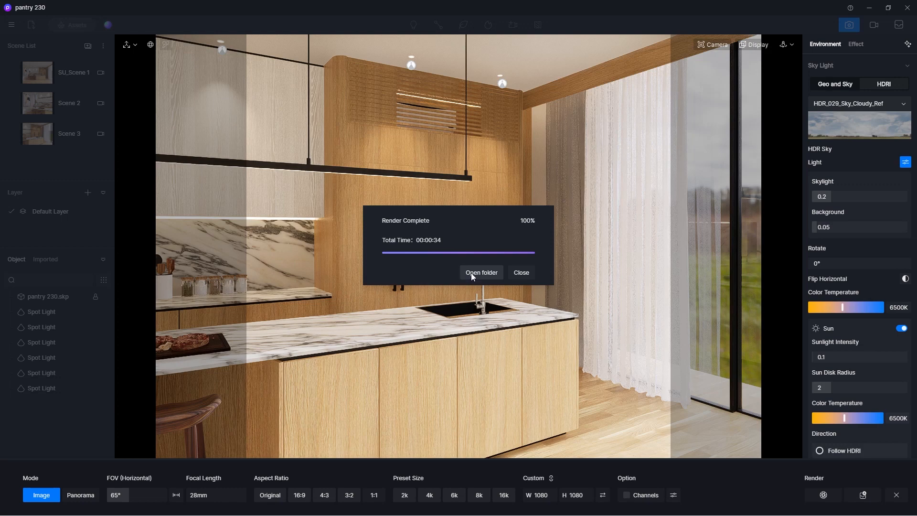
# Open the finished render D5_Image_20240216_212644.png from the output folder to inspect it, and close the image viewer and folder.
pyautogui.click(480, 273)
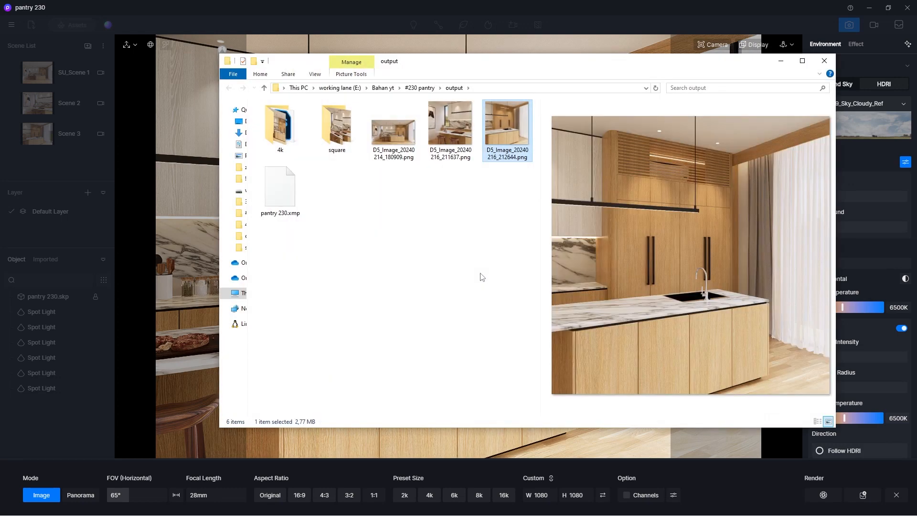
pyautogui.doubleClick(499, 146)
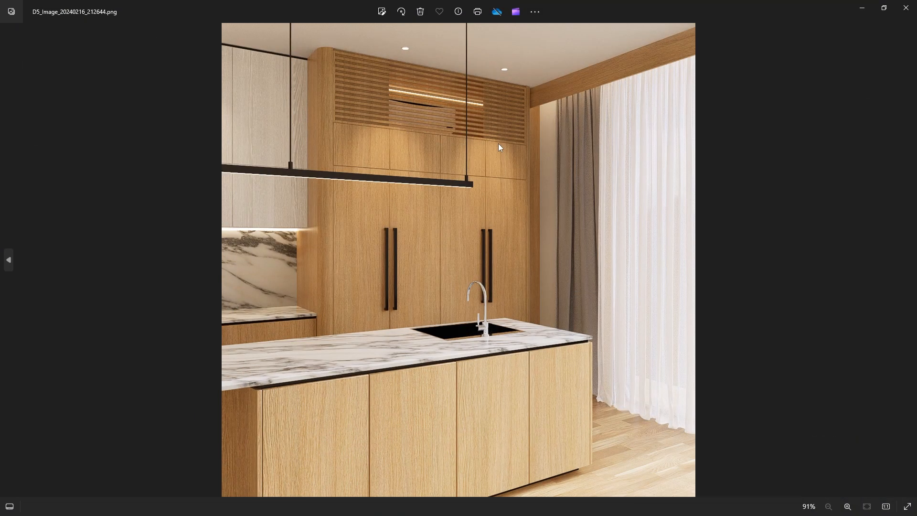
pyautogui.click(908, 7)
pyautogui.click(824, 61)
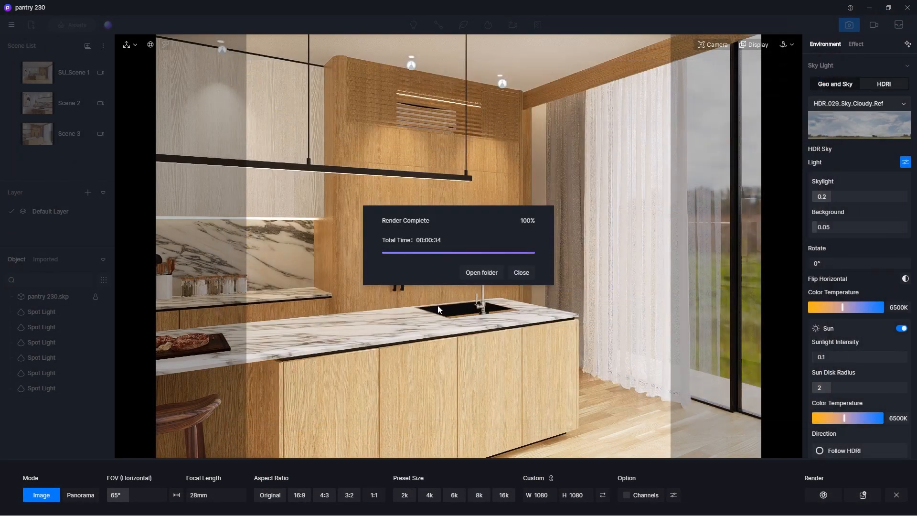
# Enable the AO and Reflection channels for the render and set the output to 1:1 at 1080 x 1080.
pyautogui.click(525, 272)
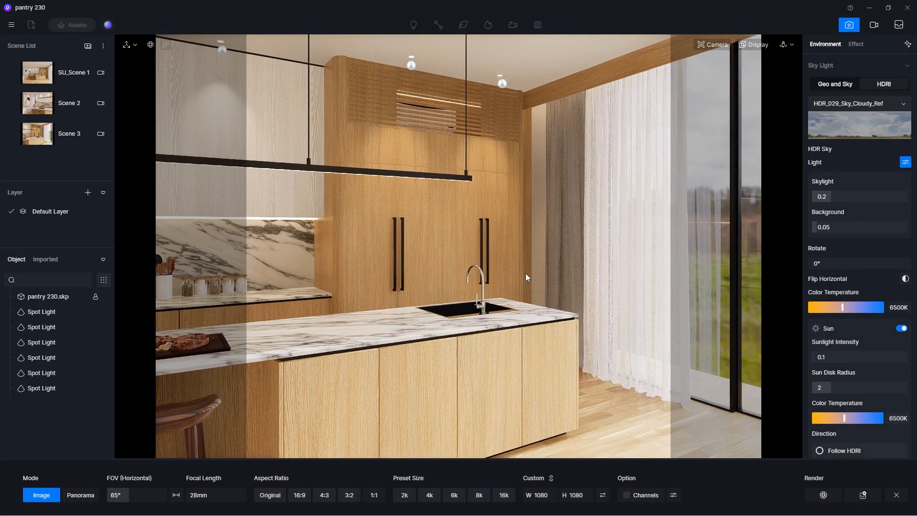
pyautogui.click(674, 495)
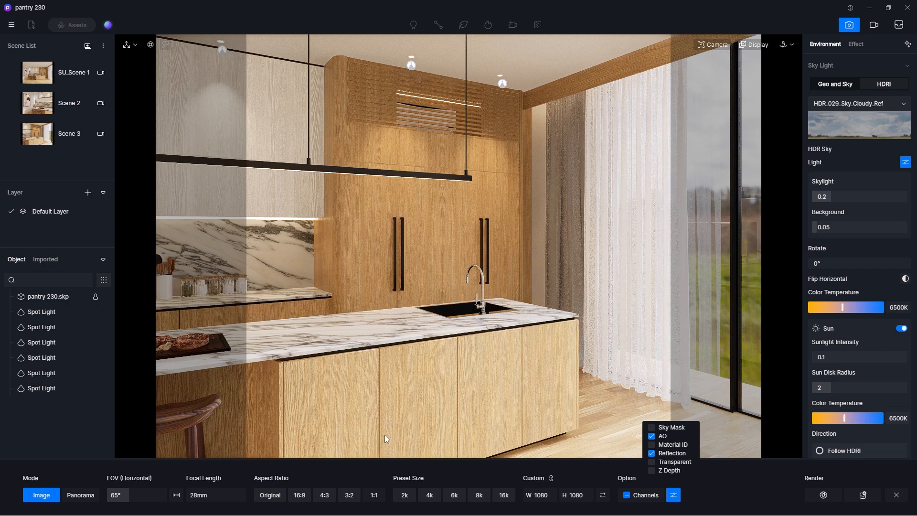
pyautogui.click(377, 496)
pyautogui.click(579, 495)
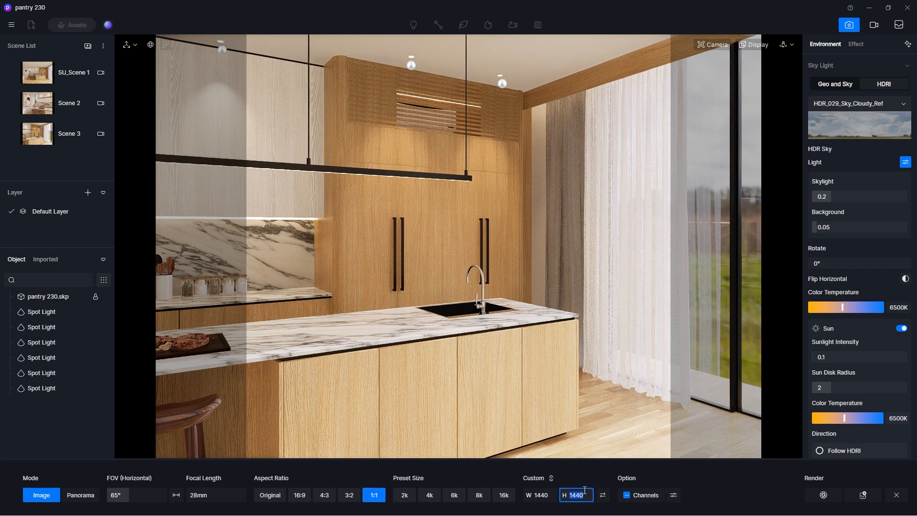
pyautogui.write('1080')
pyautogui.press('Return')
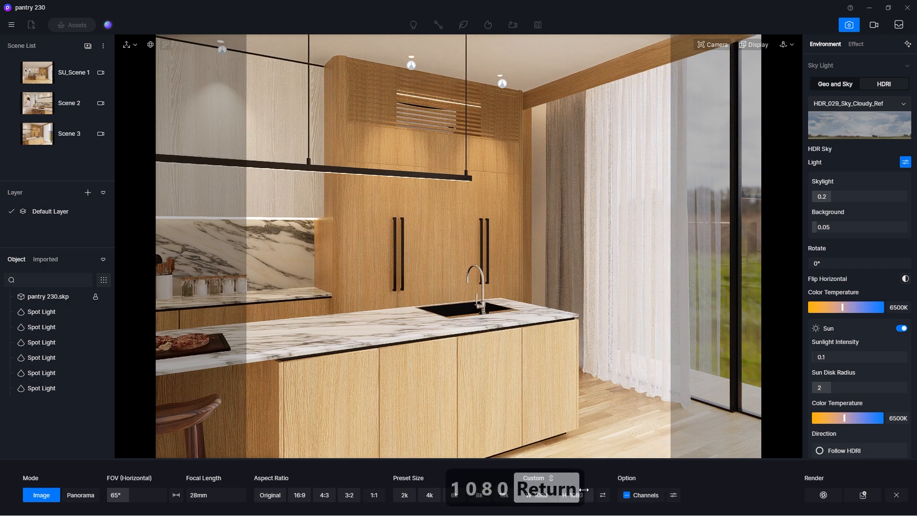
# Check the selected channels and render the view to the square folder as D5_Image_20240216_212754.png.
pyautogui.click(674, 496)
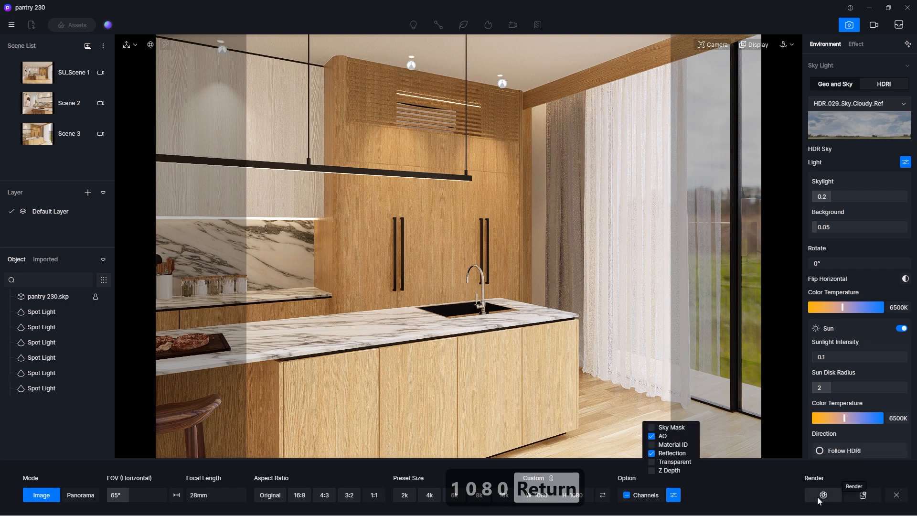
pyautogui.click(863, 495)
pyautogui.doubleClick(203, 74)
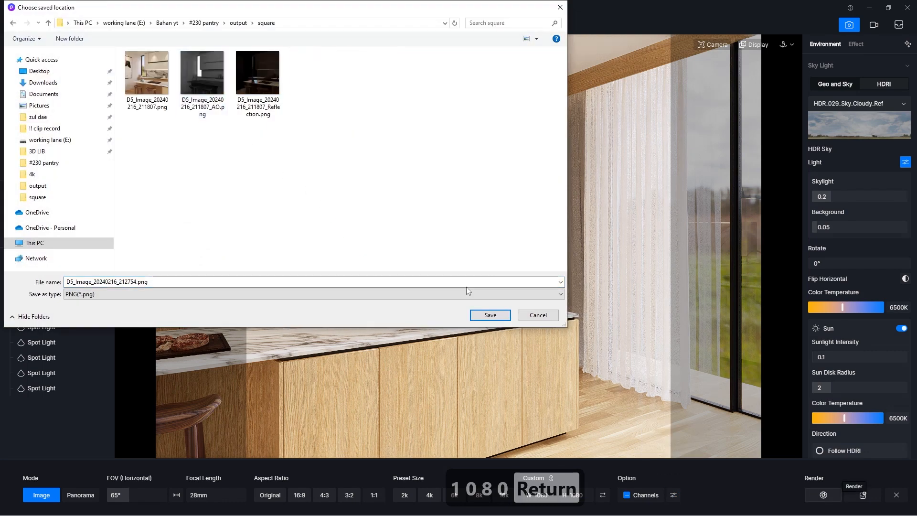
pyautogui.click(480, 314)
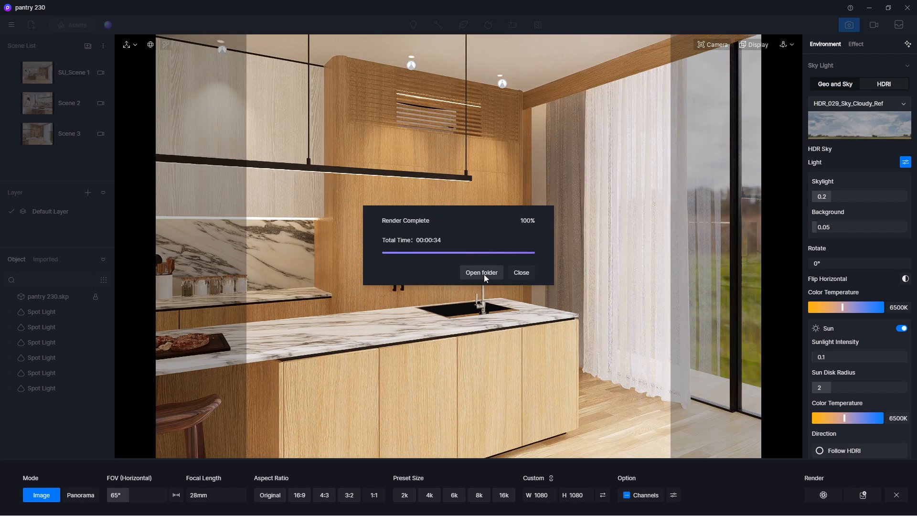
# Open the finished render from the output folder, inspect it with its AO and Reflection passes, and close the image viewer.
pyautogui.click(483, 274)
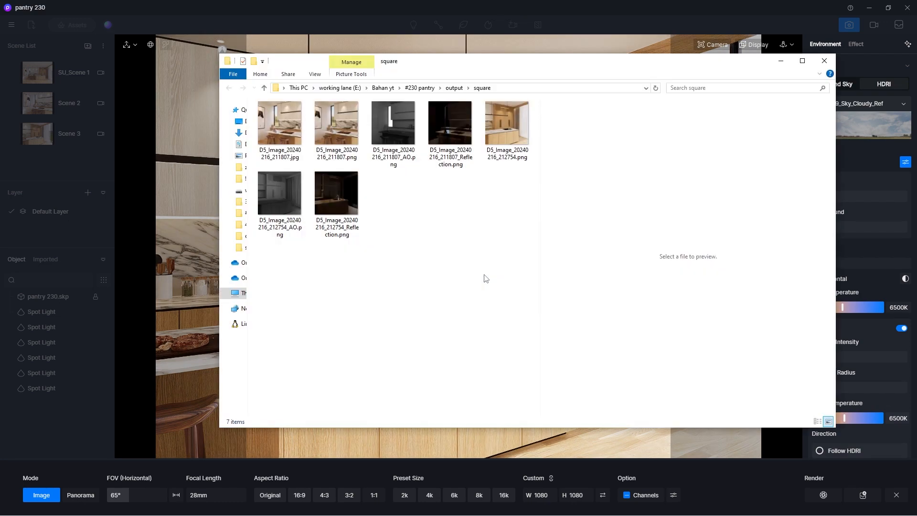
pyautogui.doubleClick(502, 137)
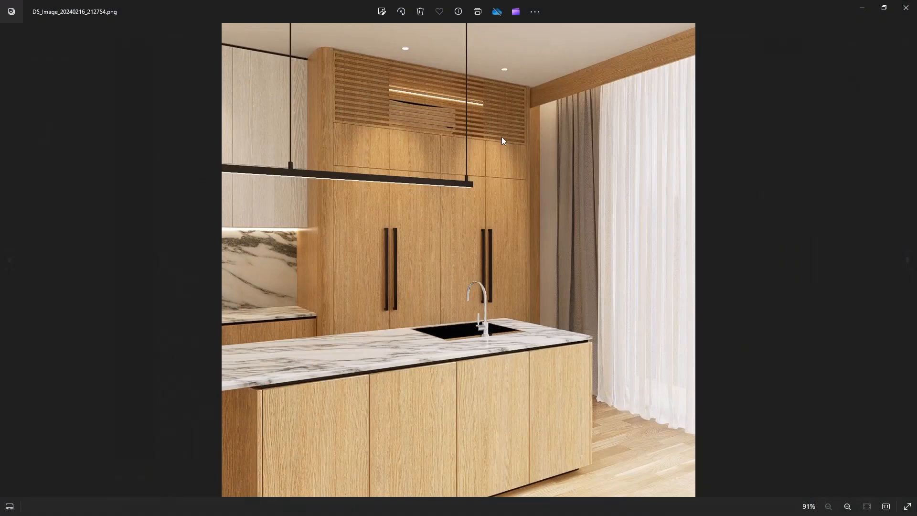
pyautogui.click(909, 262)
pyautogui.click(910, 267)
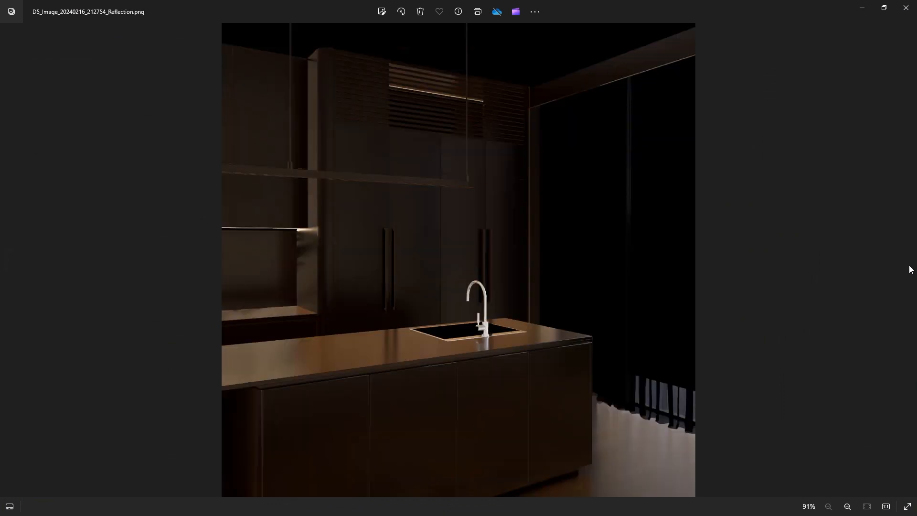
pyautogui.click(19, 269)
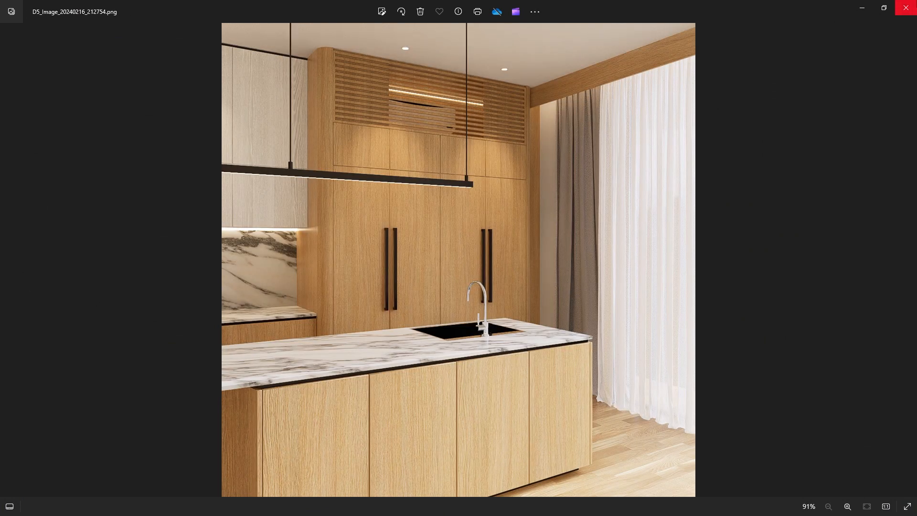
pyautogui.click(906, 8)
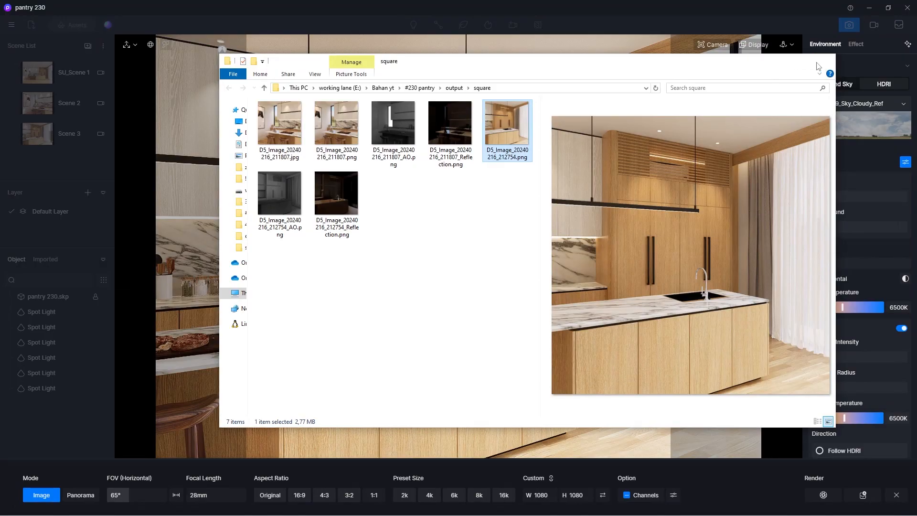
pyautogui.click(818, 65)
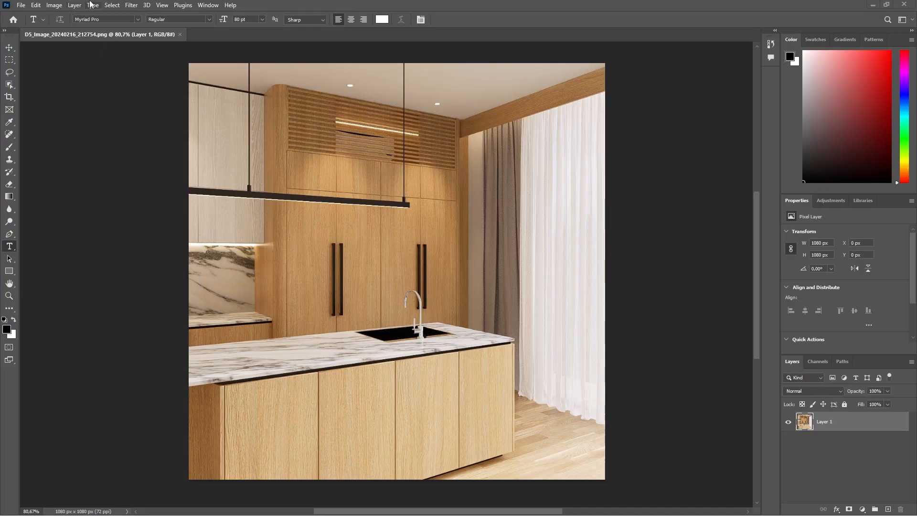
# In Photoshop, convert D5_Image_20240216_212754.png to 16 Bits/Channel and make Layer 1 a smart object.
pyautogui.click(54, 5)
pyautogui.moveTo(65, 19)
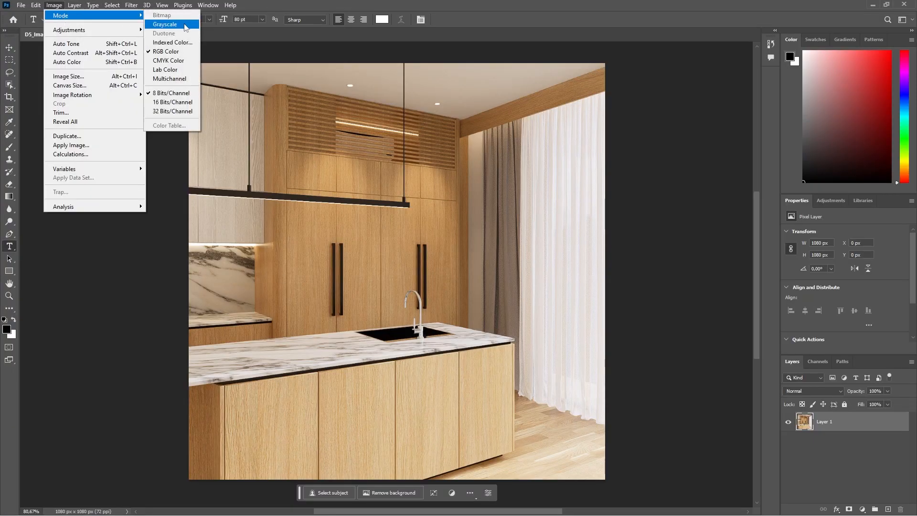
pyautogui.click(172, 104)
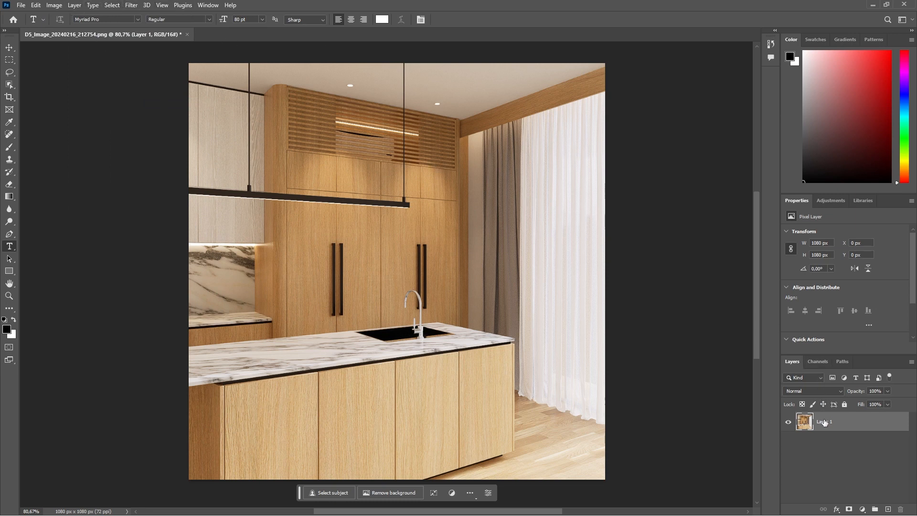
pyautogui.rightClick(825, 422)
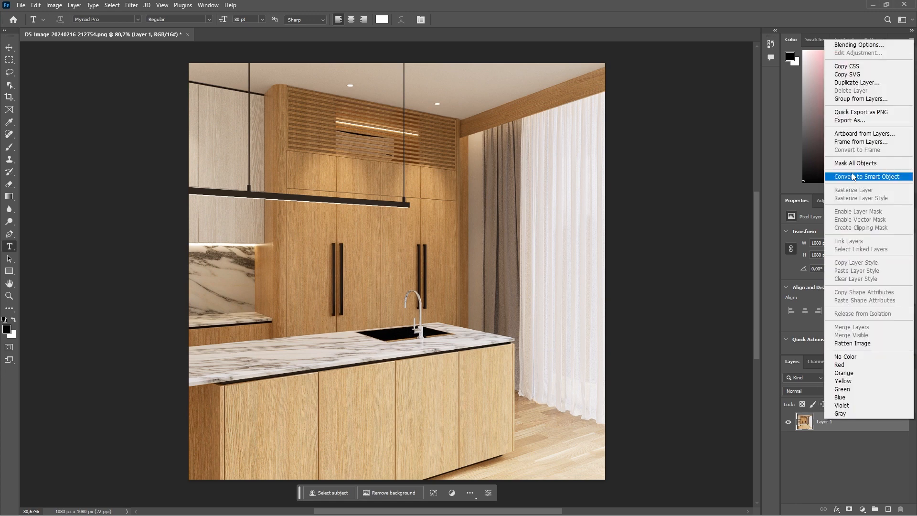
pyautogui.click(867, 176)
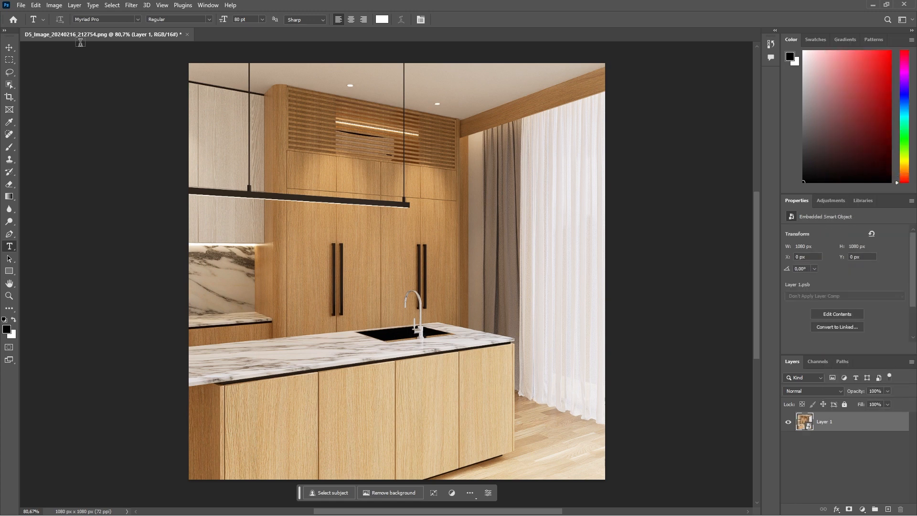
# Apply the Camera Raw Filter to Layer 1 with the settings loaded from pantry 230.xmp.
pyautogui.click(131, 5)
pyautogui.click(153, 79)
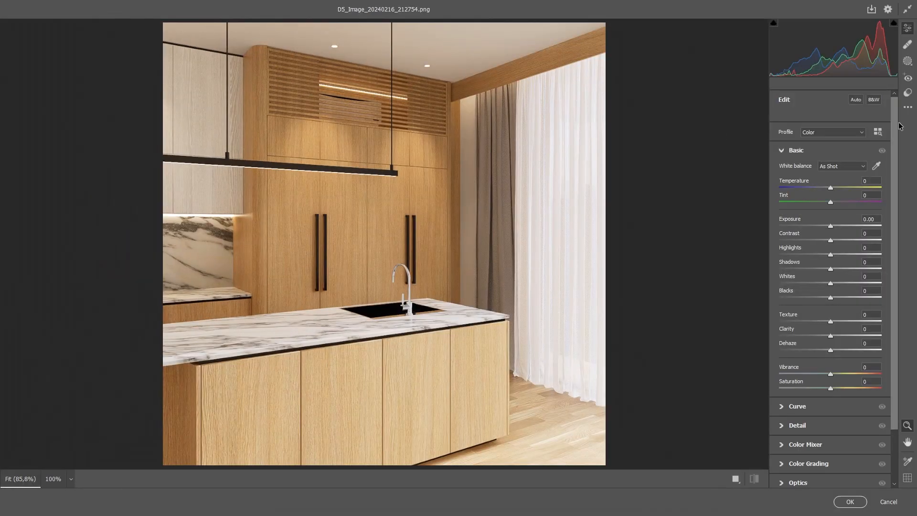
pyautogui.click(908, 107)
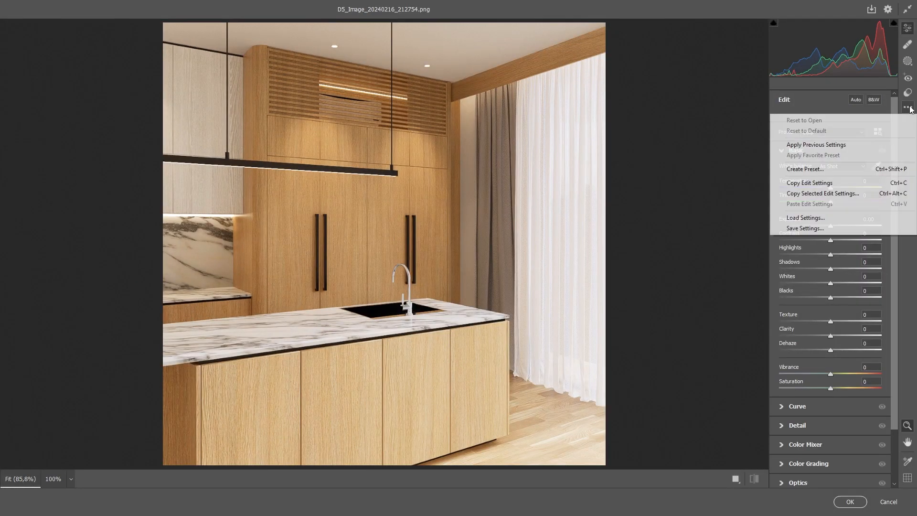
pyautogui.click(811, 219)
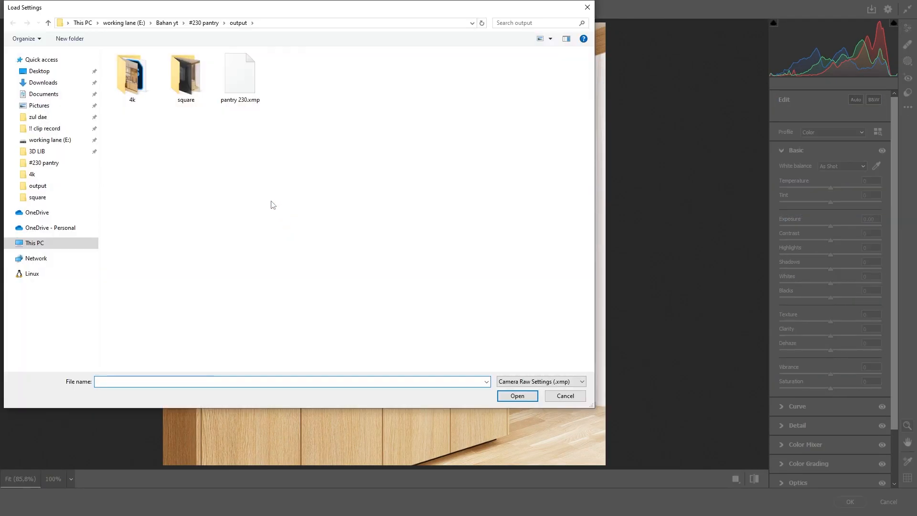
pyautogui.click(241, 87)
pyautogui.doubleClick(240, 87)
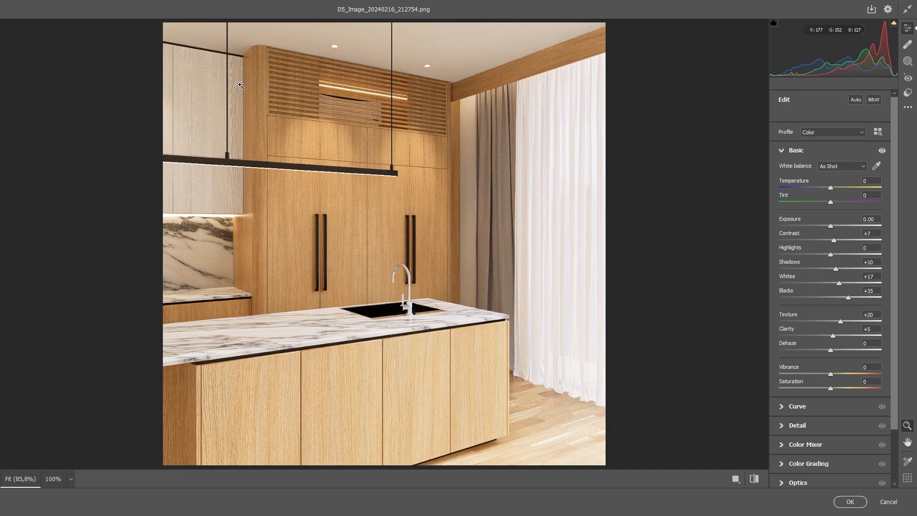
pyautogui.click(850, 502)
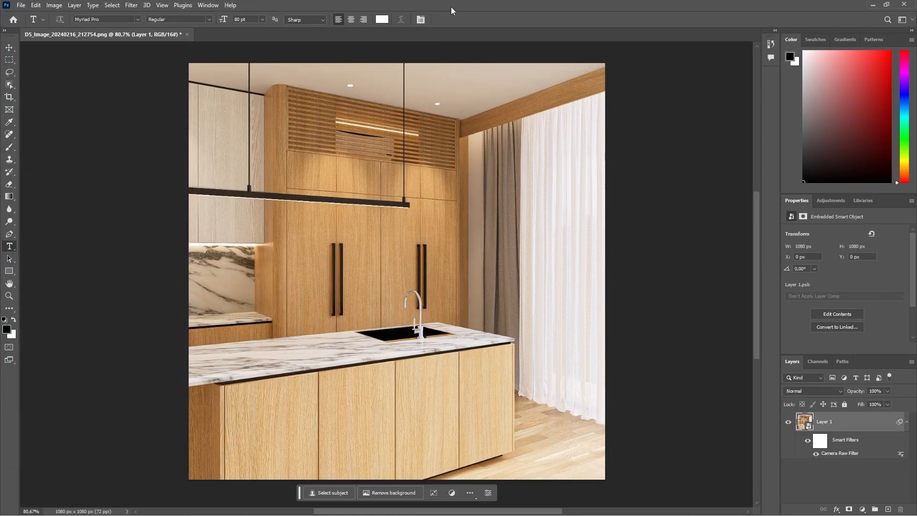
# Place D5_Image_20240216_212754_Reflection.png from the square folder into the document and align it exactly over the render.
pyautogui.moveTo(451, 6); pyautogui.dragTo(472, 137)
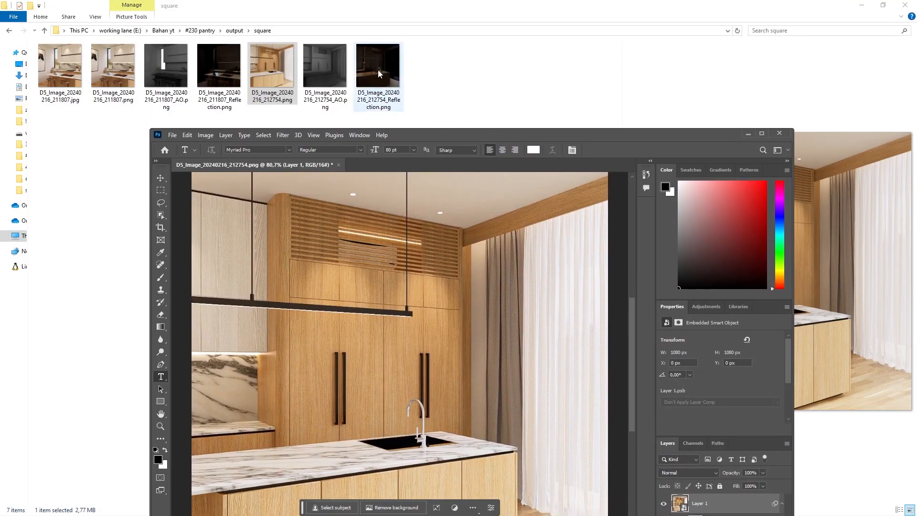
pyautogui.moveTo(378, 71); pyautogui.dragTo(423, 326)
pyautogui.click(764, 133)
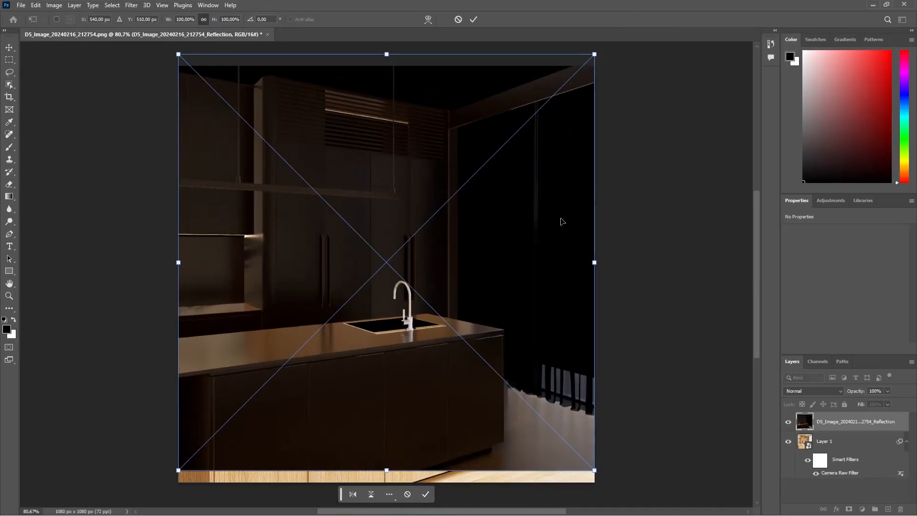
pyautogui.moveTo(536, 233); pyautogui.dragTo(536, 245)
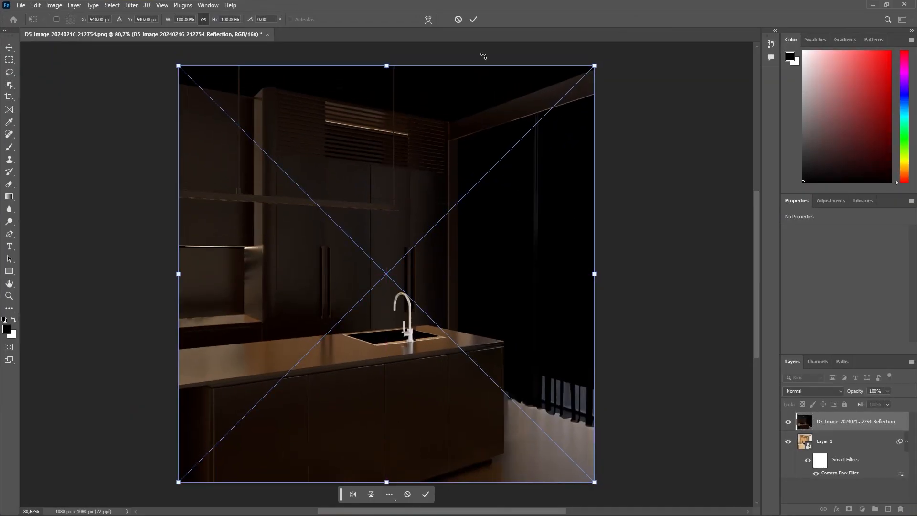
pyautogui.click(474, 19)
# Set the Reflection layer's blending mode to Screen and its opacity to 30%.
pyautogui.click(809, 391)
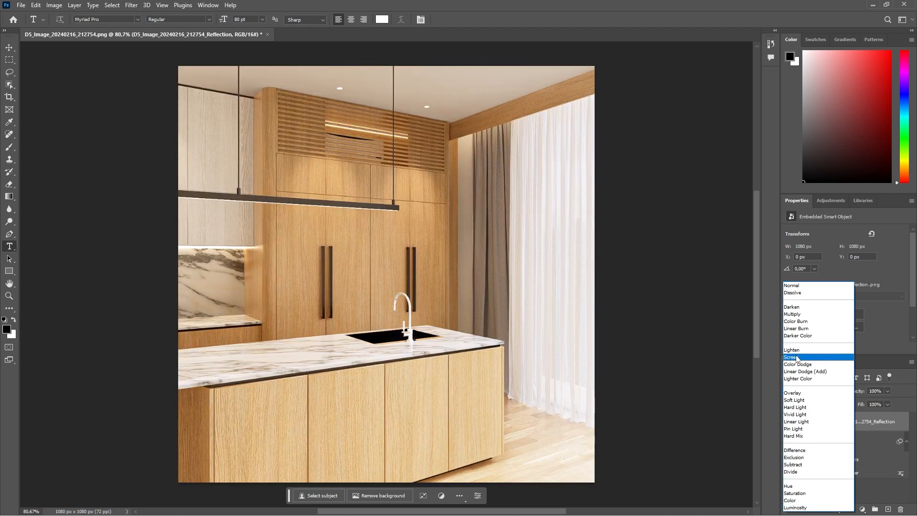
pyautogui.click(797, 357)
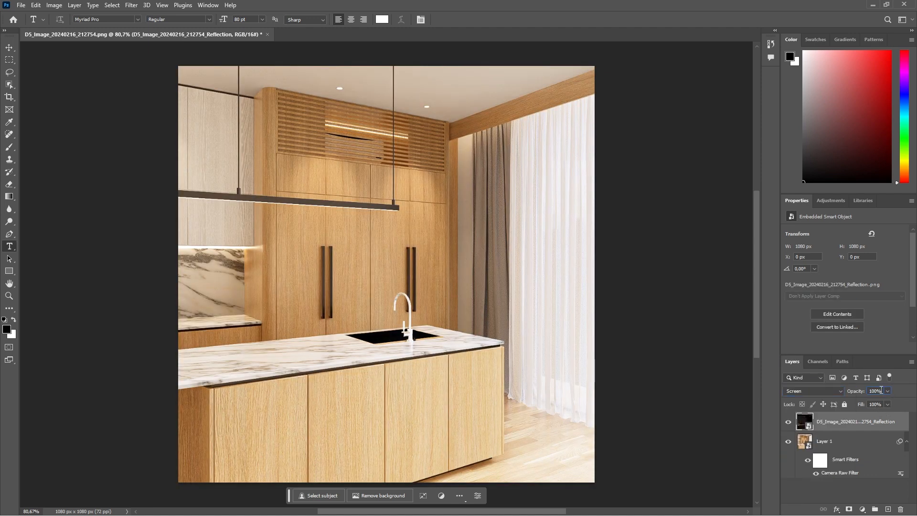
pyautogui.write('30')
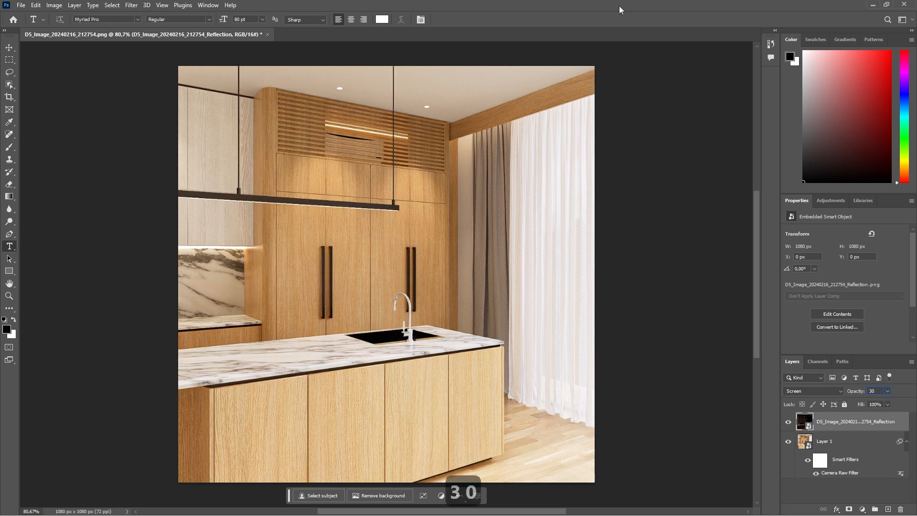
# Place D5_Image_20240216_212754_AO.png from the square folder as the top layer and align it exactly over the render.
pyautogui.doubleClick(590, 5)
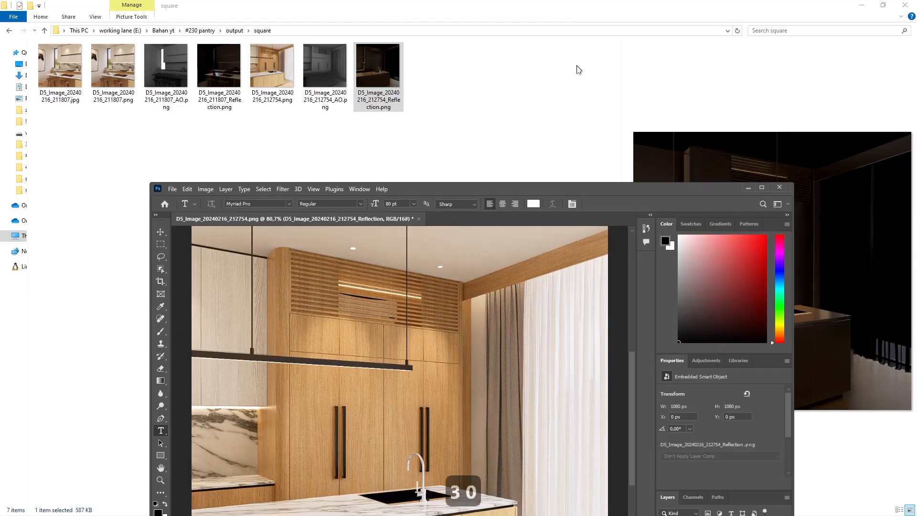
pyautogui.moveTo(334, 69); pyautogui.dragTo(403, 375)
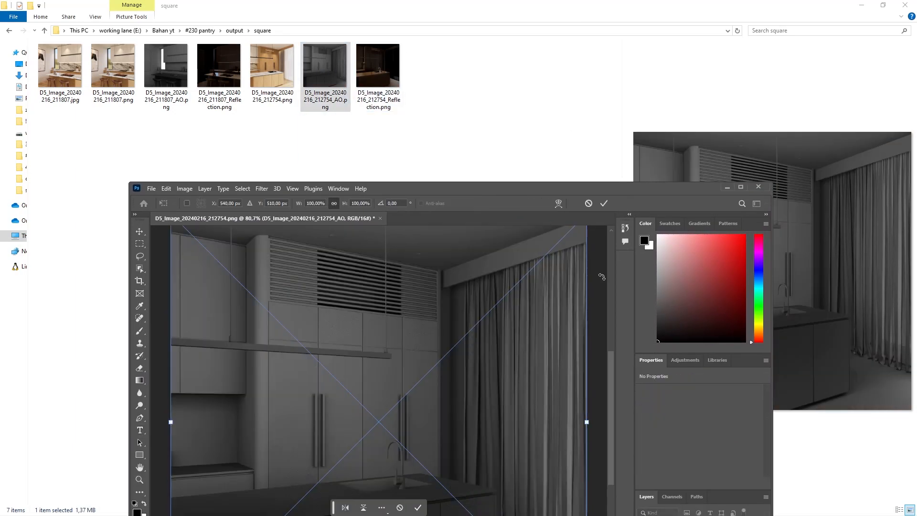
pyautogui.click(741, 187)
pyautogui.moveTo(538, 234); pyautogui.dragTo(535, 247)
pyautogui.click(473, 19)
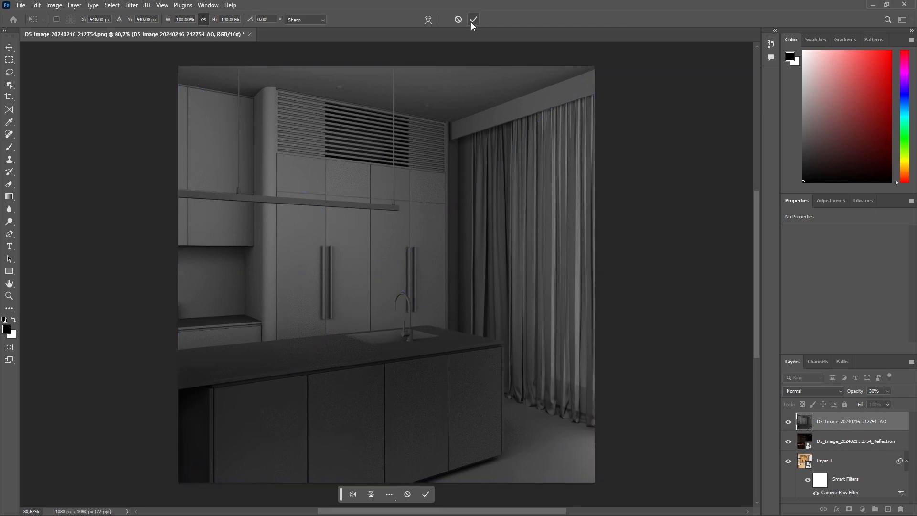
# Set the AO layer's blending mode to Soft Light and its opacity to 15%.
pyautogui.click(807, 394)
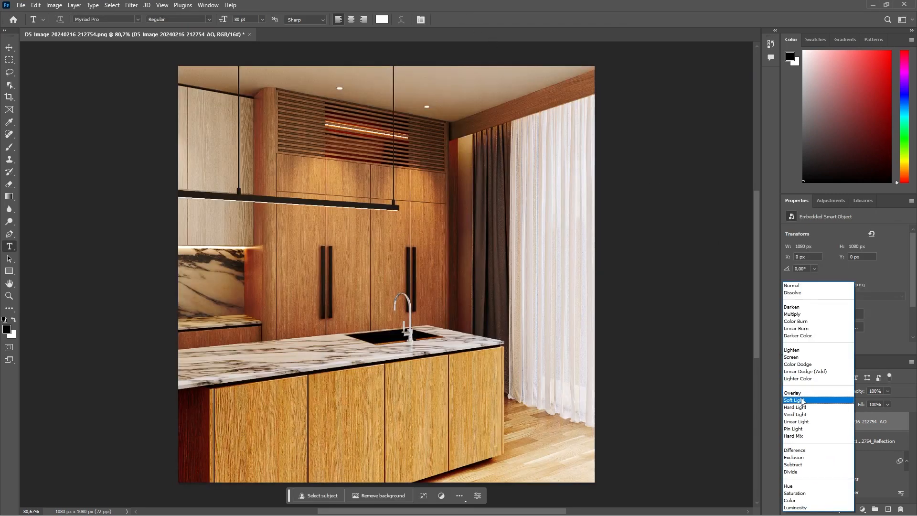
pyautogui.click(805, 397)
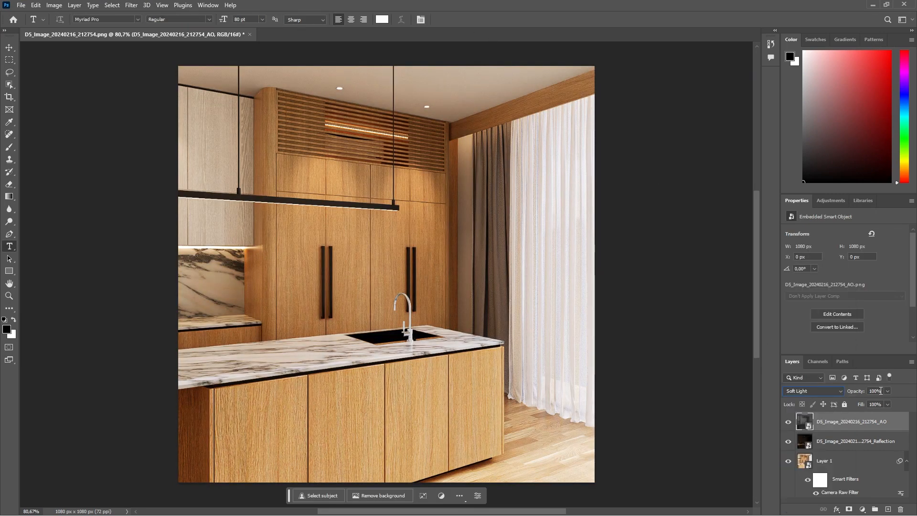
pyautogui.write('15')
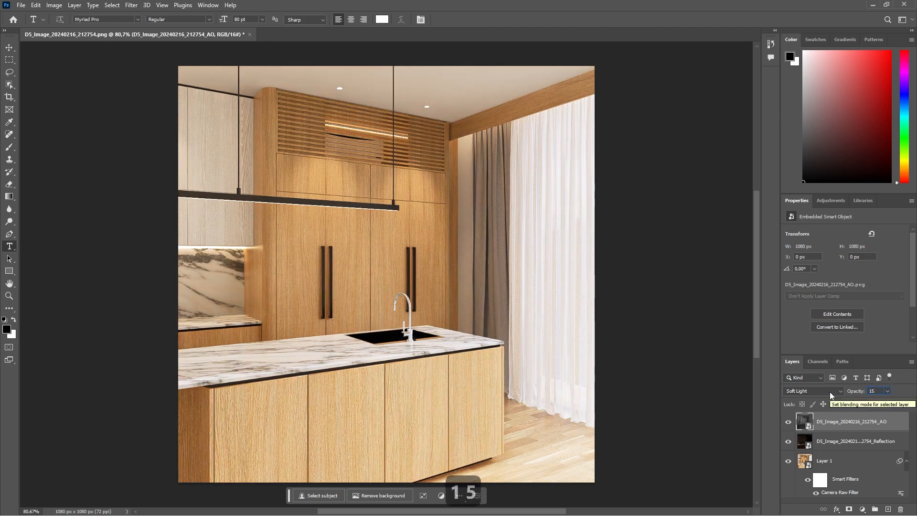
# Save the layered document as D5_Image_20240216_212754.psd in the square folder with maximized compatibility.
pyautogui.click(22, 5)
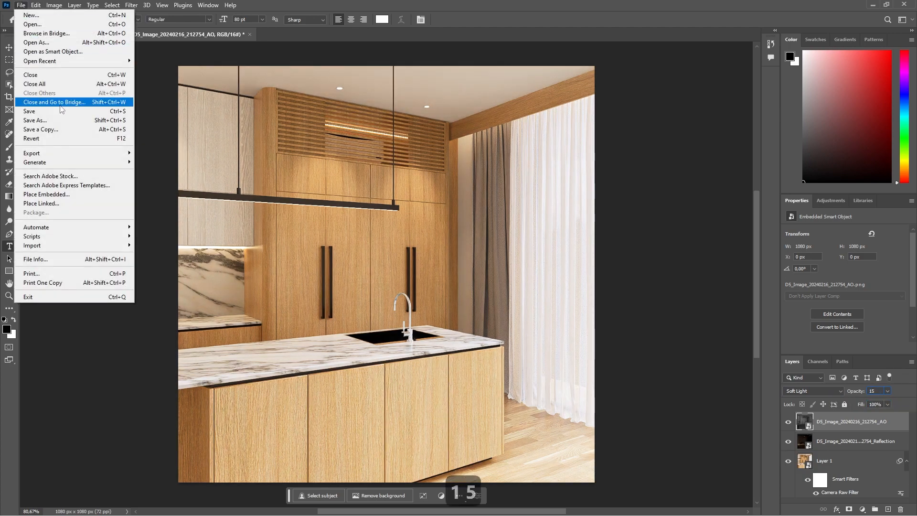
pyautogui.click(115, 122)
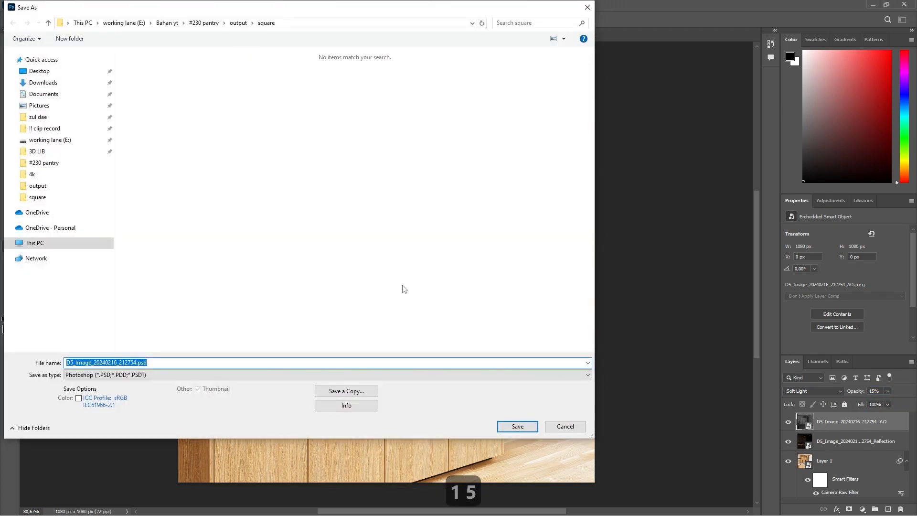
pyautogui.click(516, 426)
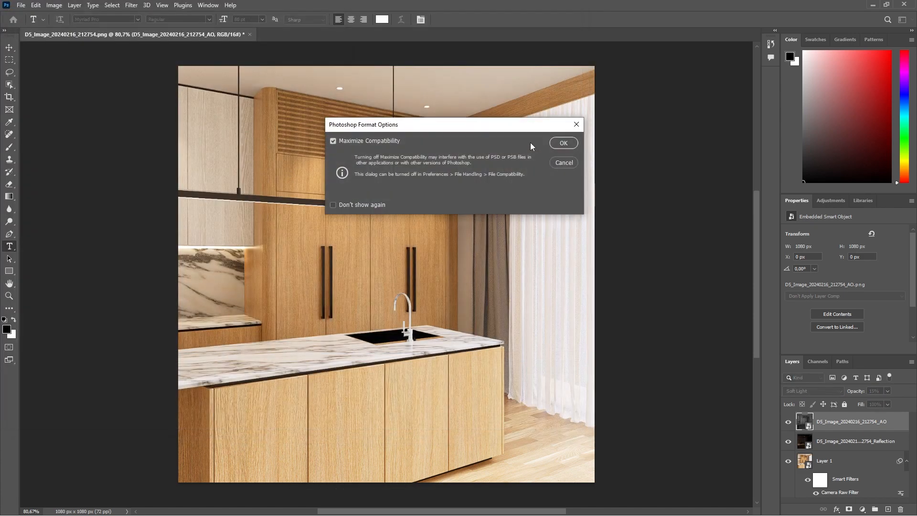
pyautogui.click(563, 143)
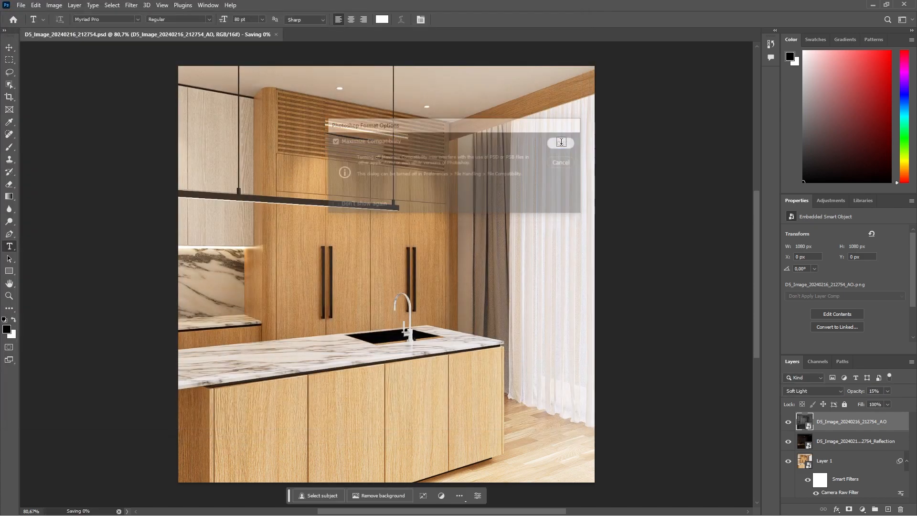
# Export the image as D5_Image_20240216_212754.jpg at 1080 x 1080 px and quality 7 into the output folder's square subfolder.
pyautogui.click(21, 5)
pyautogui.moveTo(67, 154)
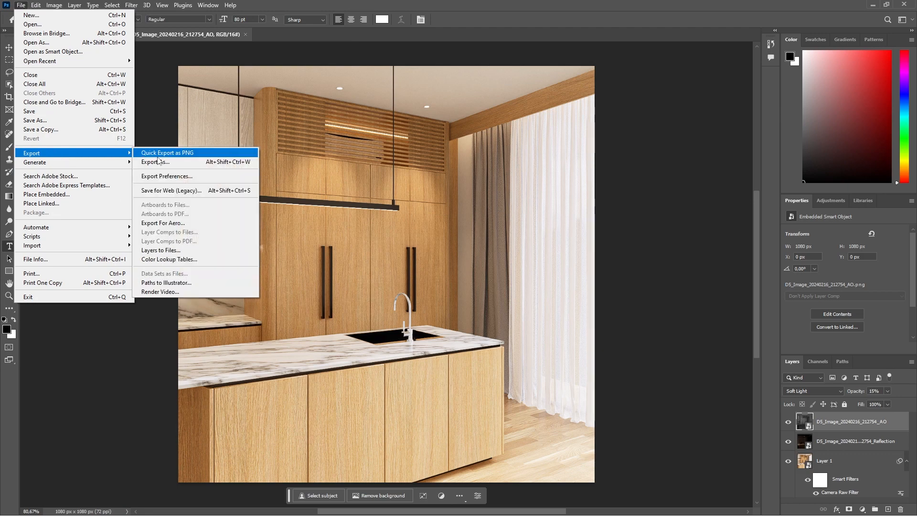
pyautogui.click(158, 162)
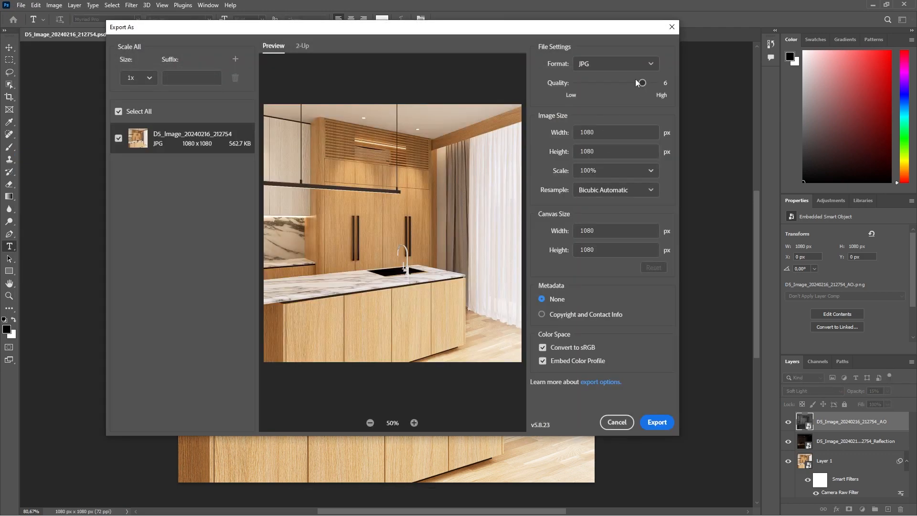
pyautogui.moveTo(641, 82); pyautogui.dragTo(656, 83)
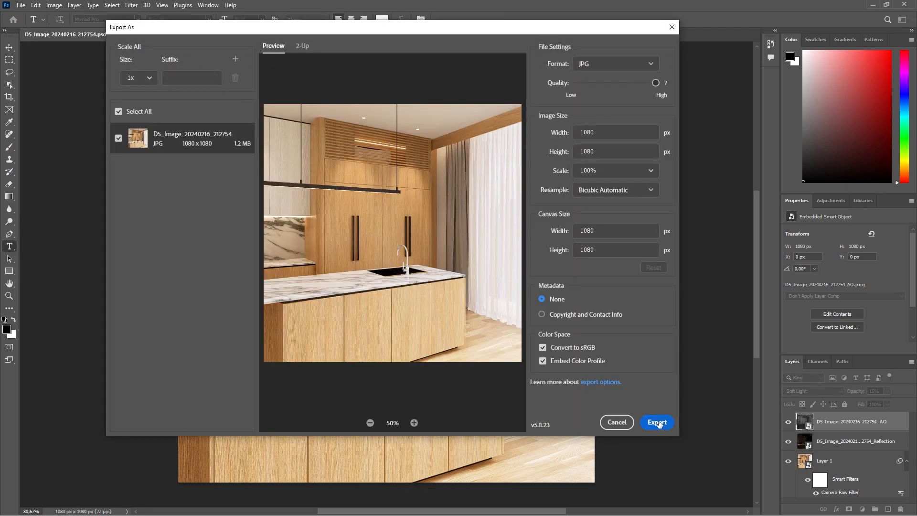
pyautogui.click(657, 422)
pyautogui.doubleClick(456, 173)
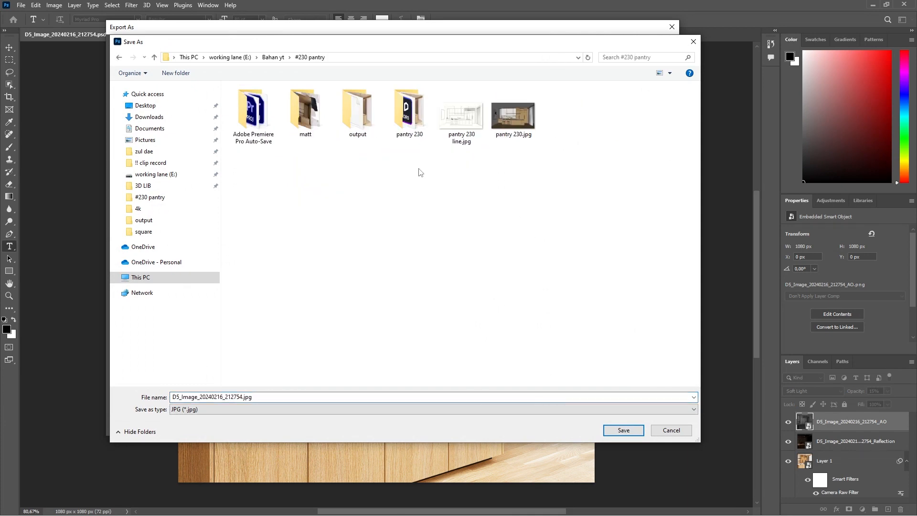
pyautogui.doubleClick(356, 127)
pyautogui.click(302, 120)
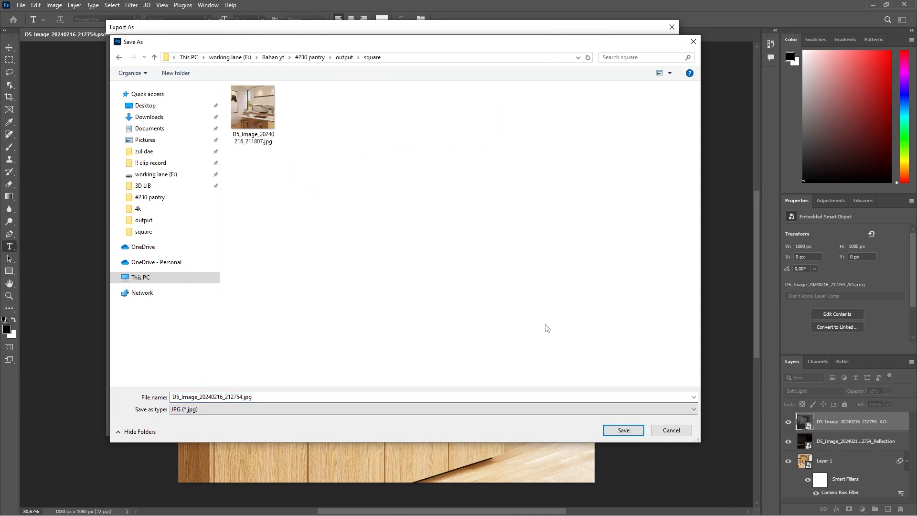
pyautogui.click(610, 429)
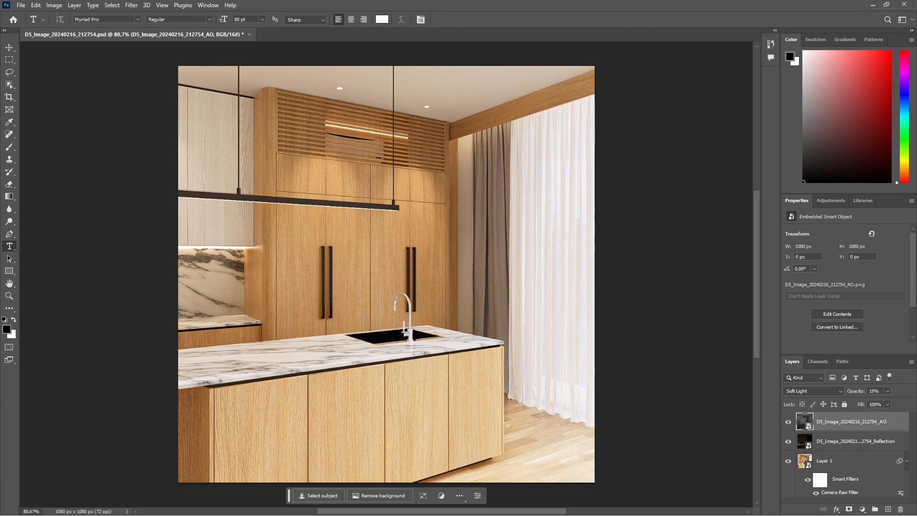
# Switch to D5 Render, load SU_Scene 1 and set up a still image render with a 1:1 aspect ratio.
pyautogui.hotkey('alt', 'Tab')
pyautogui.click(33, 74)
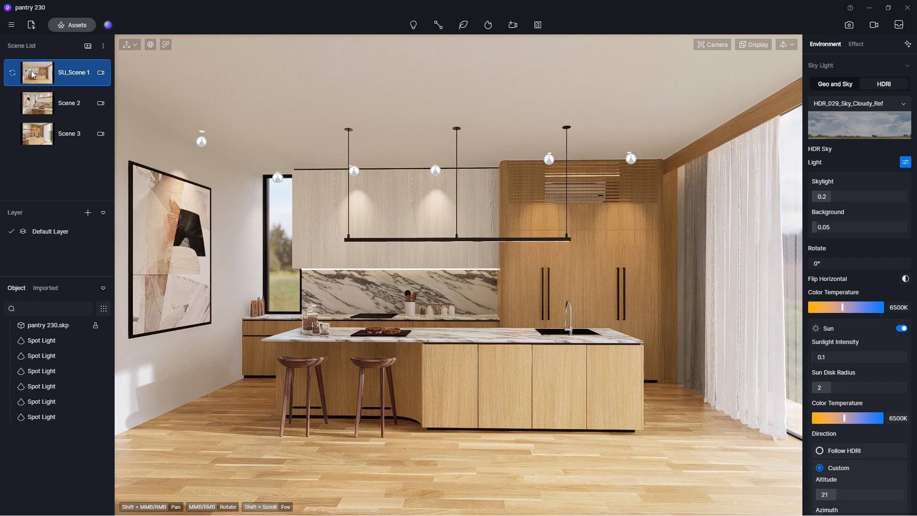
pyautogui.click(850, 25)
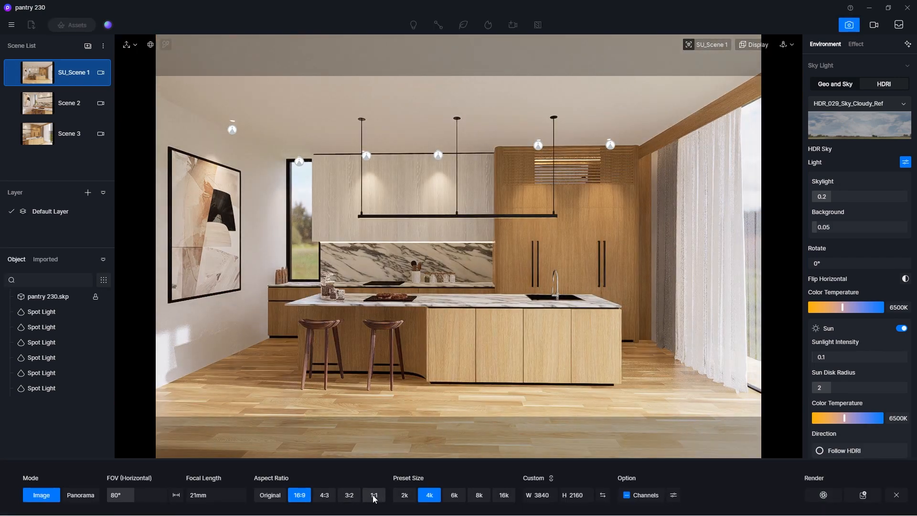
pyautogui.click(375, 496)
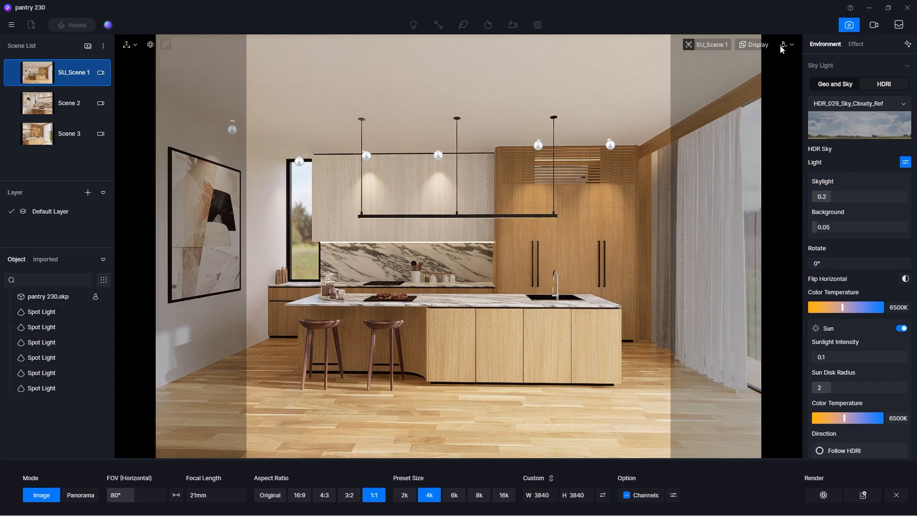
# Change the camera navigation mode to Fly and shift the viewpoint slightly to the right to centre the kitchen island.
pyautogui.click(720, 45)
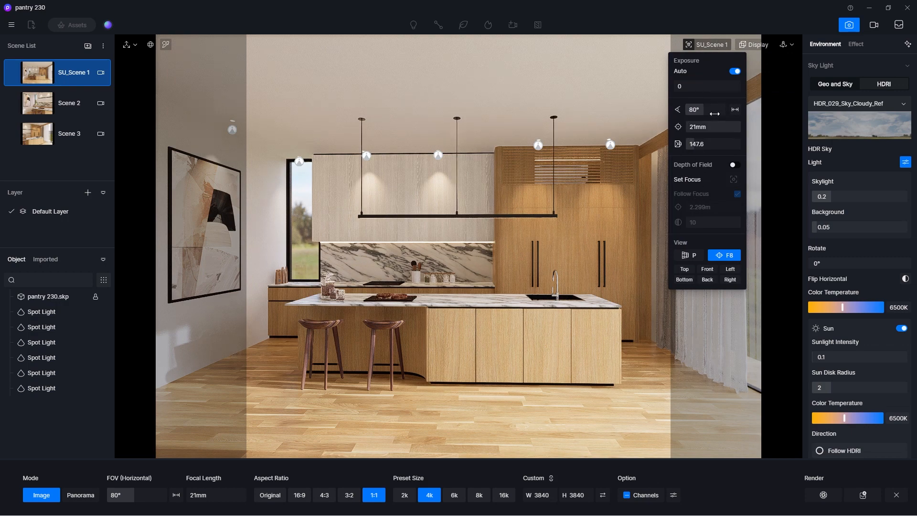
pyautogui.moveTo(786, 45)
pyautogui.click(767, 73)
pyautogui.press('d')
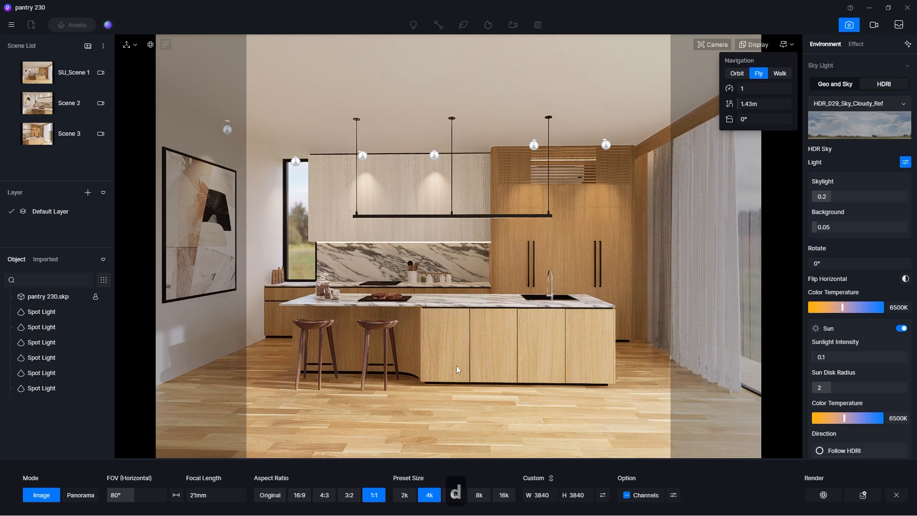
# Set the output size to 1080 x 1080 and render with AO and Reflection channels as D5_Image_20240216_213336.png in the square folder.
pyautogui.click(575, 496)
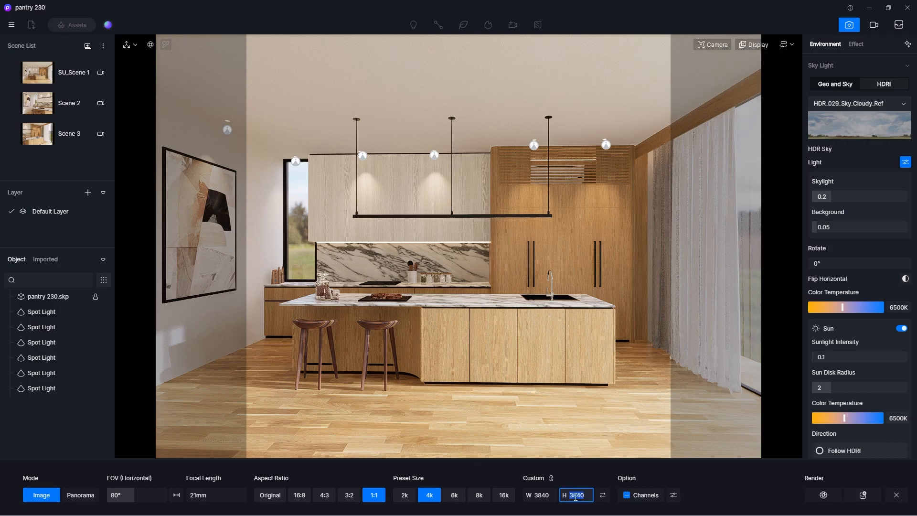
pyautogui.write('1080')
pyautogui.press('Return')
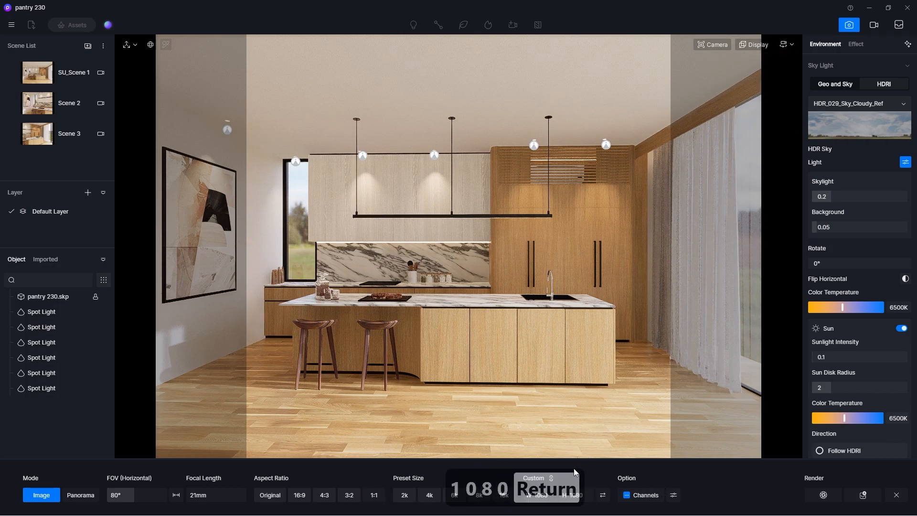
pyautogui.click(674, 498)
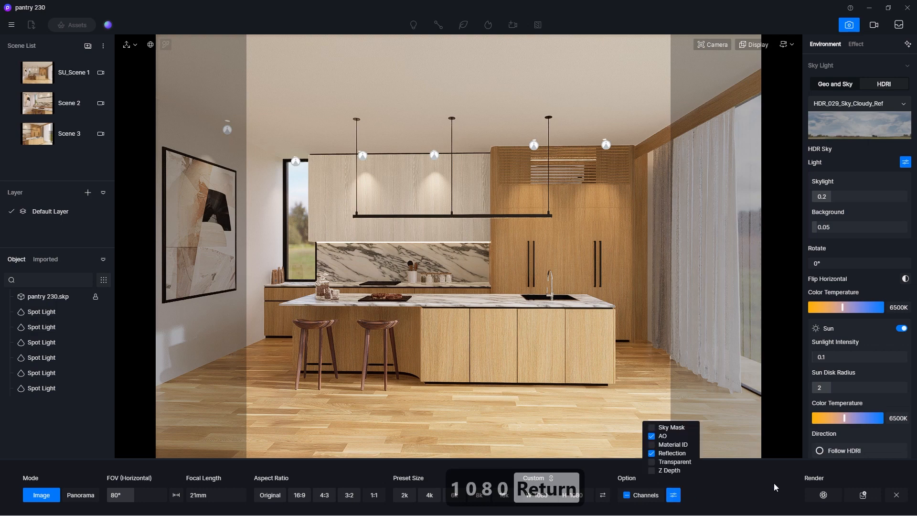
pyautogui.click(863, 495)
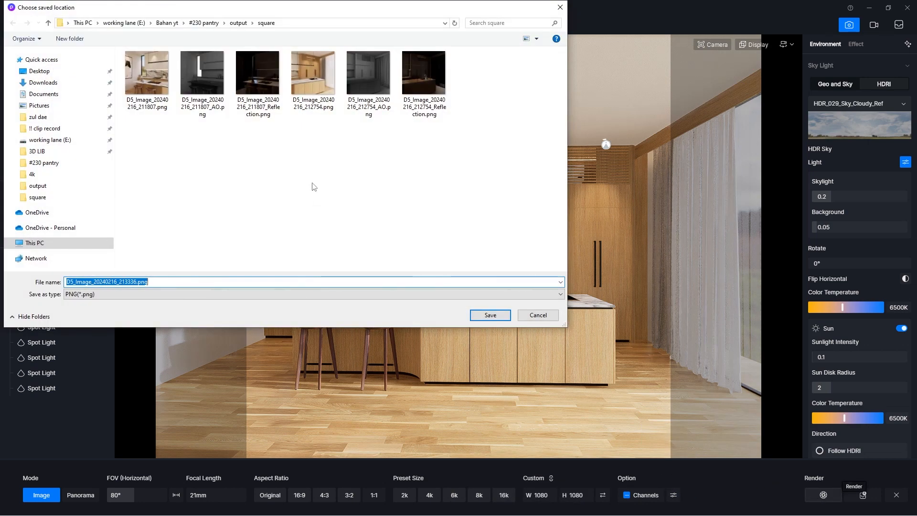
pyautogui.click(482, 315)
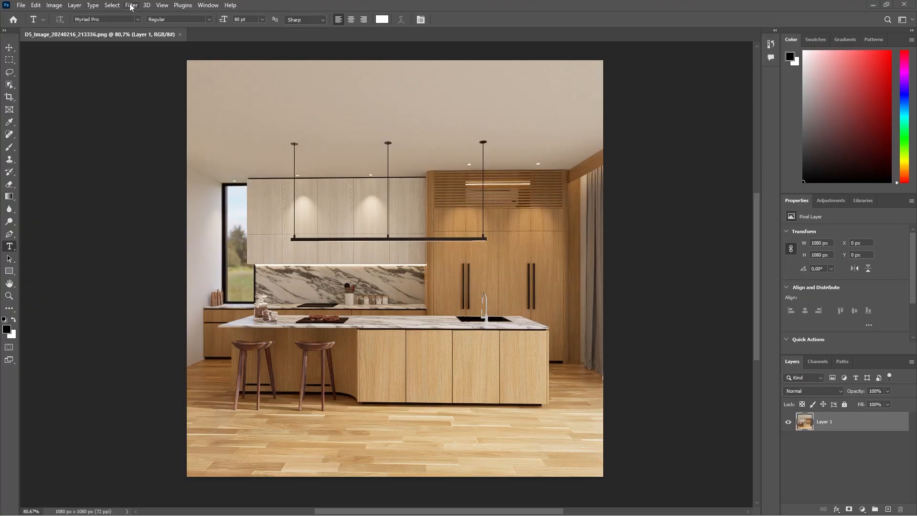
# In Photoshop, convert the D5_Image_20240216_213336.png document to 16 bits/channel and turn Layer 1 into a smart object.
pyautogui.click(54, 5)
pyautogui.moveTo(86, 15)
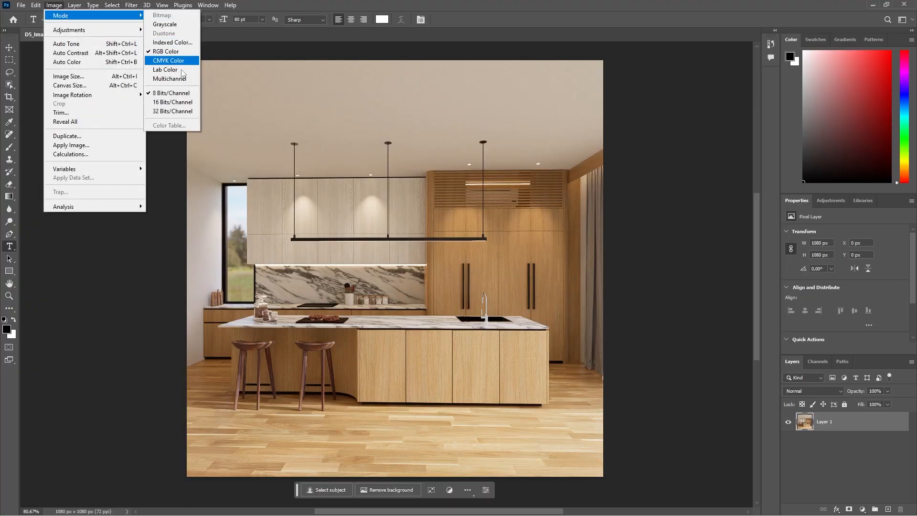
pyautogui.click(172, 102)
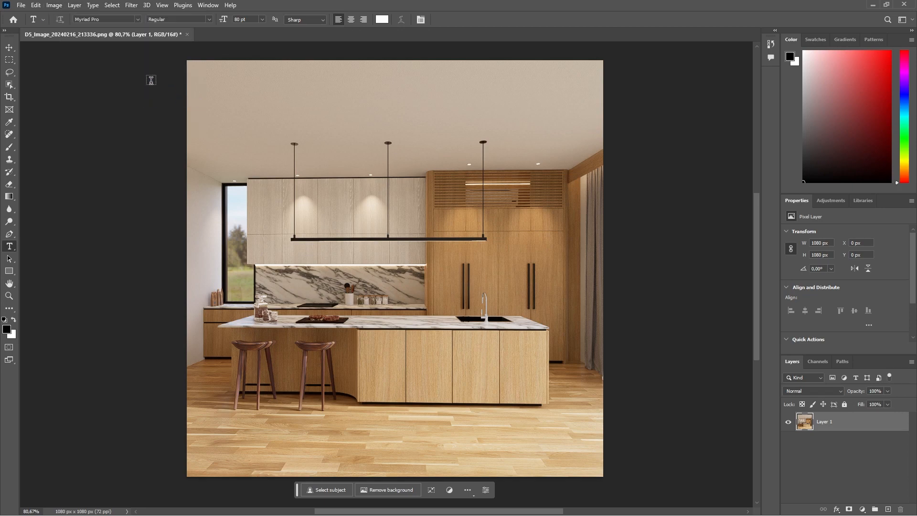
pyautogui.rightClick(836, 428)
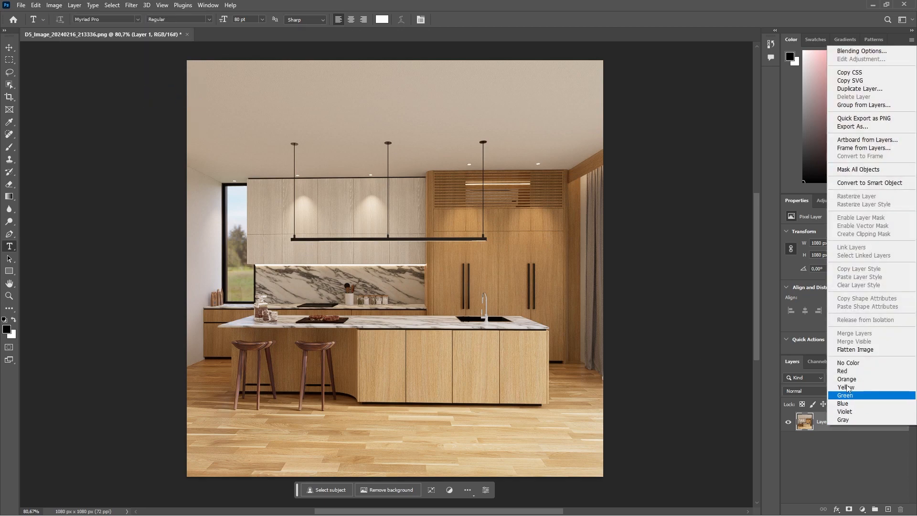
pyautogui.click(864, 183)
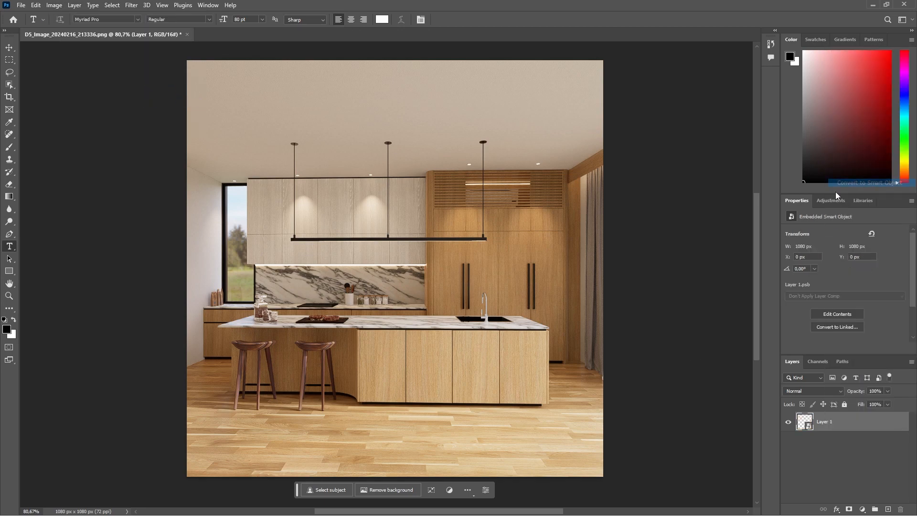
# Apply the Camera Raw Filter to Layer 1 using the settings loaded from pantry 230.xmp in the output folder.
pyautogui.click(131, 5)
pyautogui.click(163, 77)
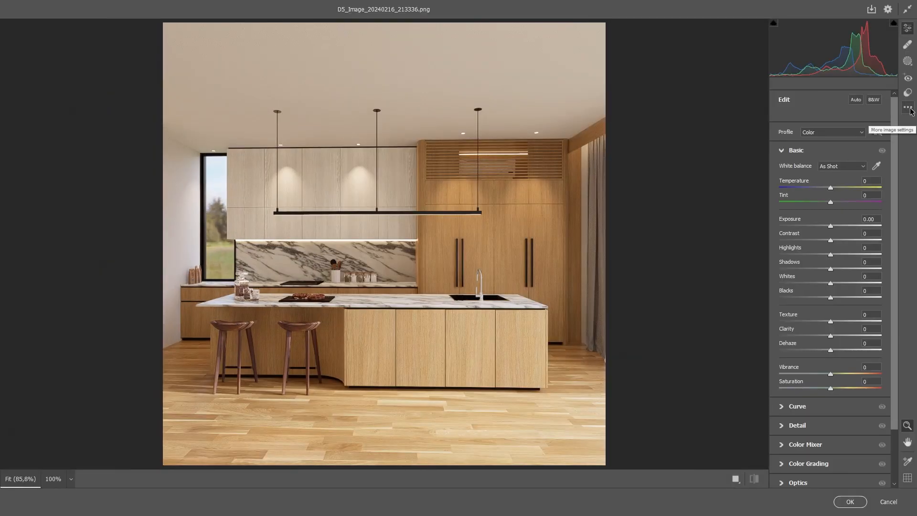
pyautogui.click(907, 107)
pyautogui.click(807, 218)
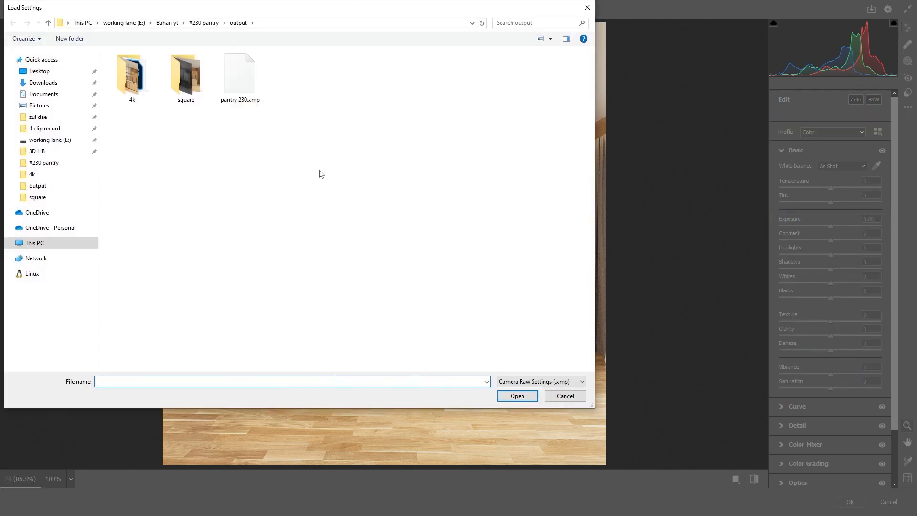
pyautogui.doubleClick(225, 82)
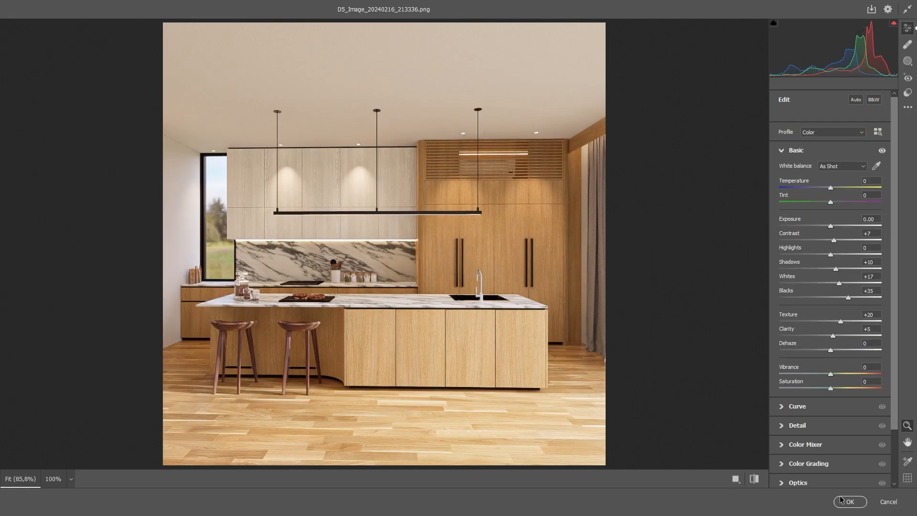
pyautogui.click(842, 500)
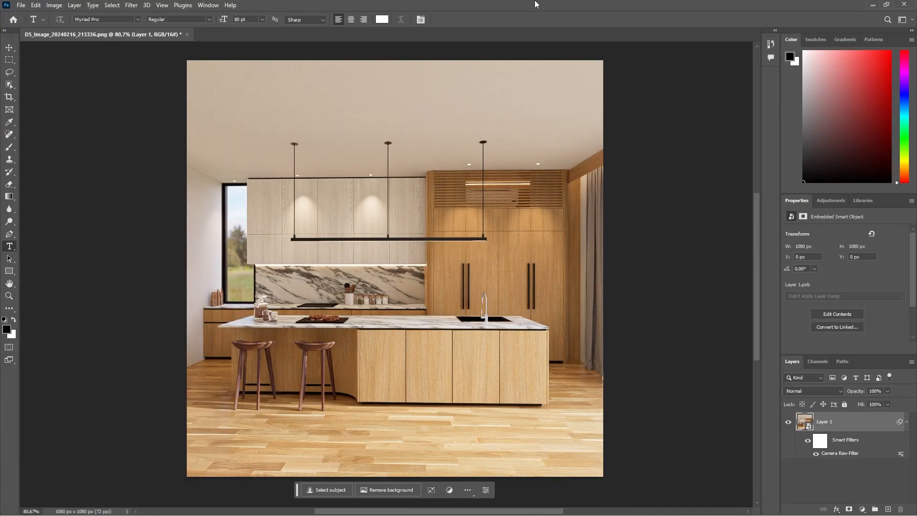
# Place D5_Image_20240216_213336_Reflection.png from the square folder into the document and align it exactly over the render.
pyautogui.moveTo(535, 4); pyautogui.dragTo(458, 144)
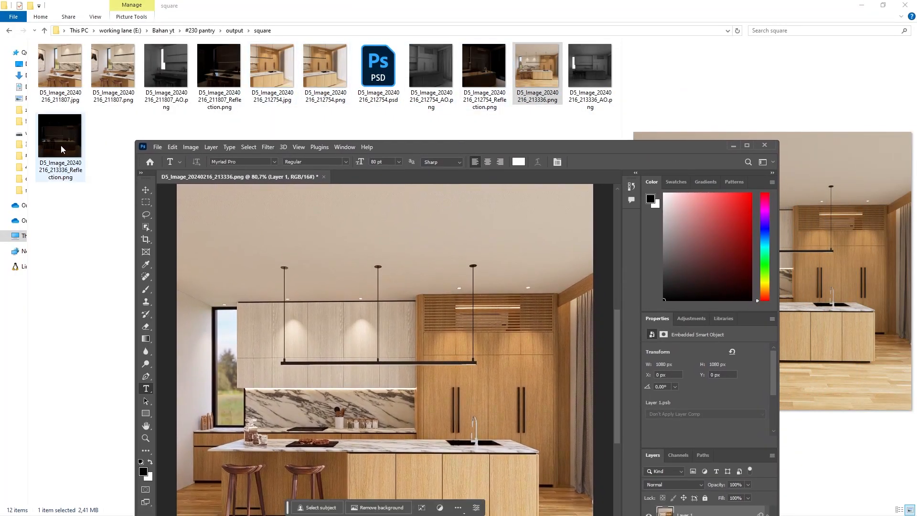
pyautogui.moveTo(61, 149); pyautogui.dragTo(382, 311)
pyautogui.click(747, 145)
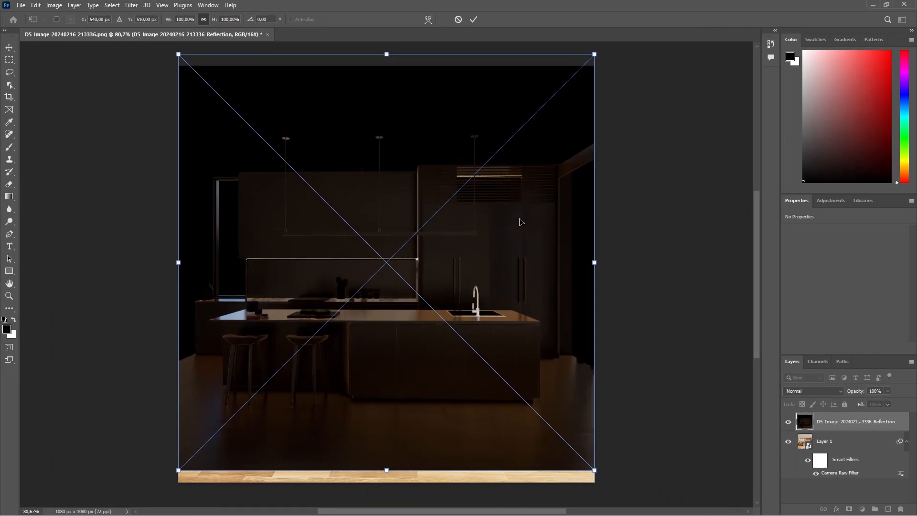
pyautogui.moveTo(522, 222); pyautogui.dragTo(520, 236)
pyautogui.click(474, 20)
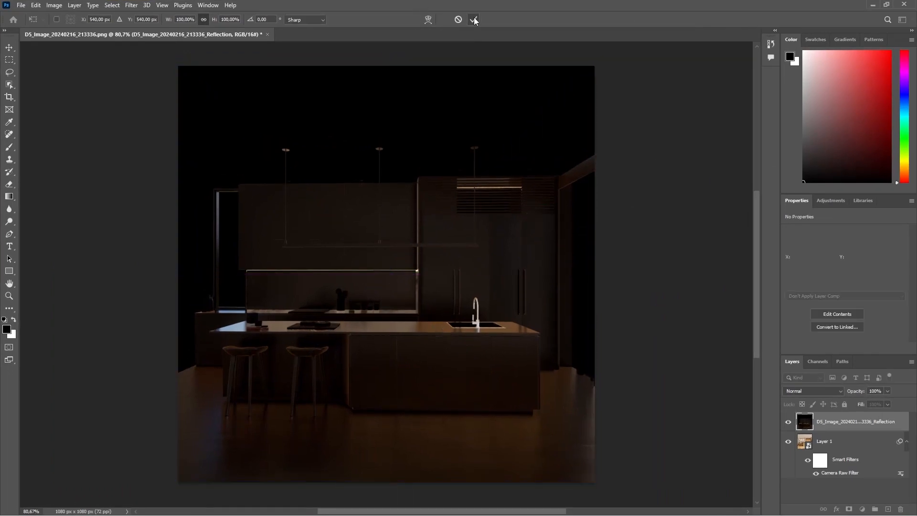
pyautogui.press('t')
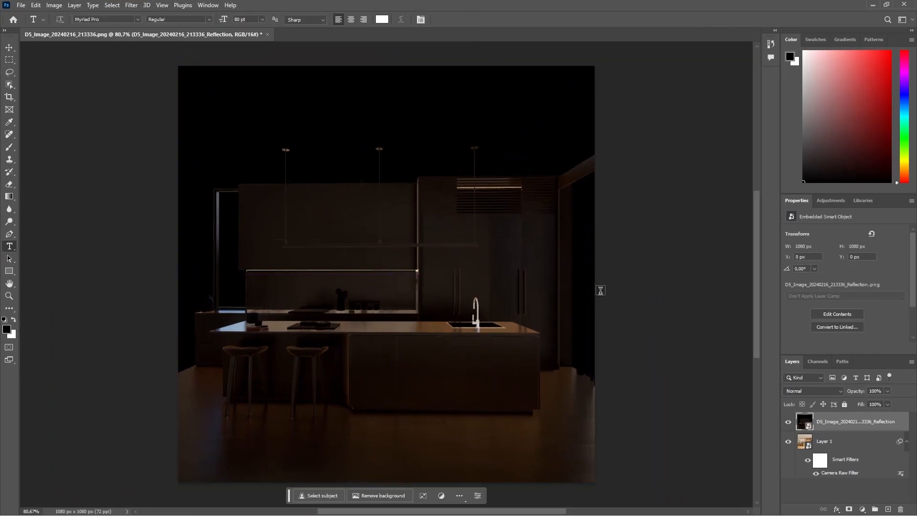
# Set the D5_Image_20240216_213336_Reflection layer's blending mode to Screen and its opacity to 30%.
pyautogui.click(817, 391)
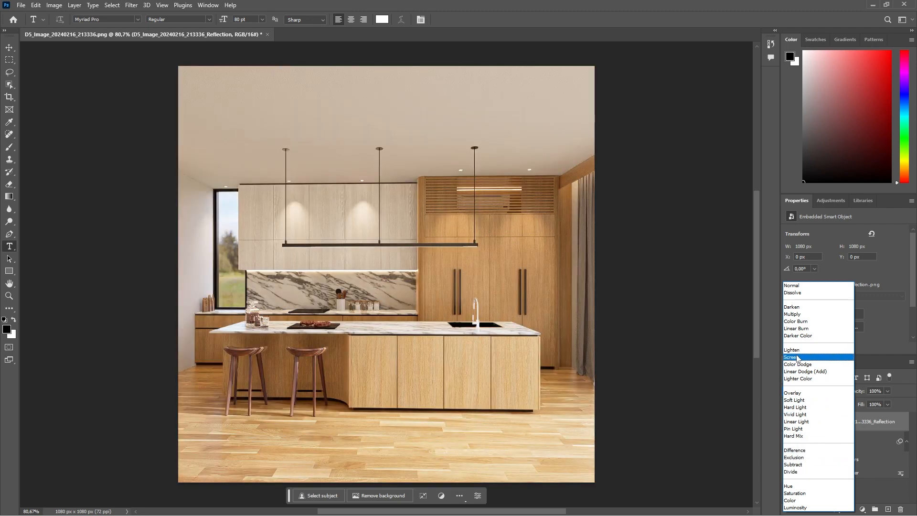
pyautogui.click(797, 357)
pyautogui.click(883, 391)
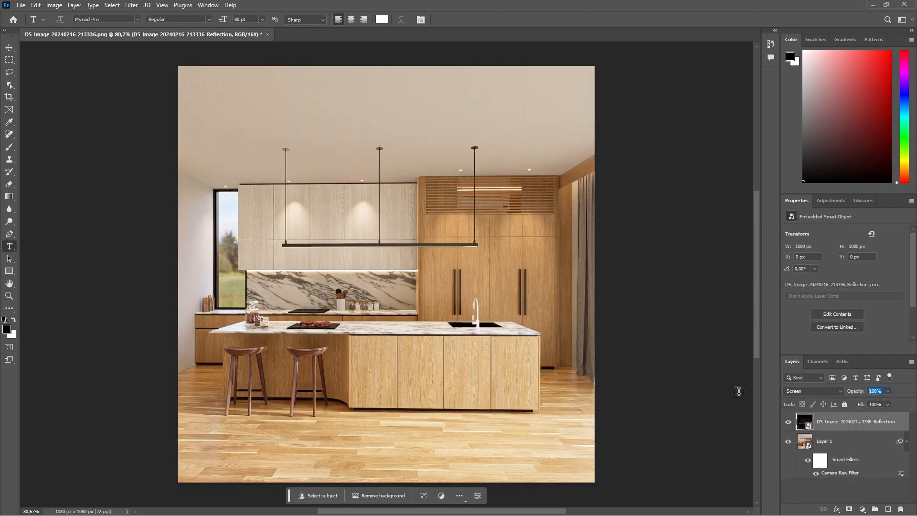
pyautogui.write('30')
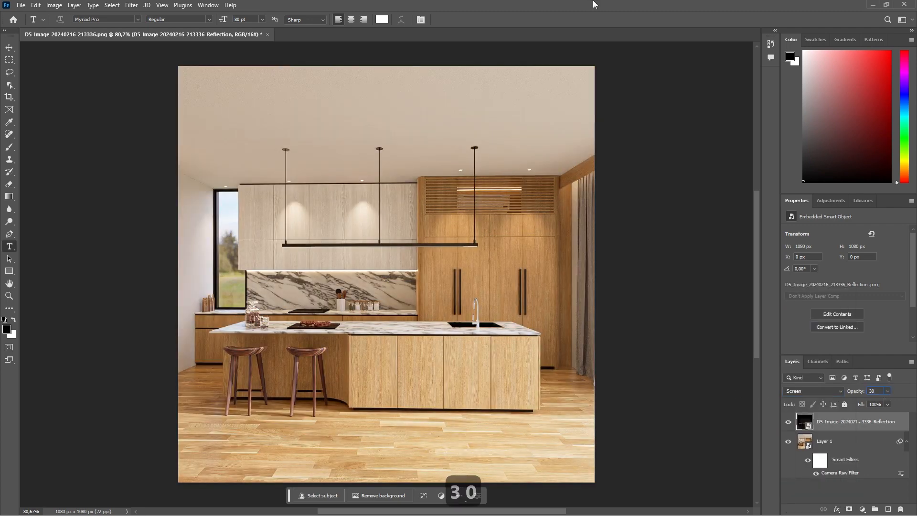
# Place D5_Image_20240216_213336_AO.png from the square folder into the Photoshop document and align it exactly over the render.
pyautogui.doubleClick(551, 7)
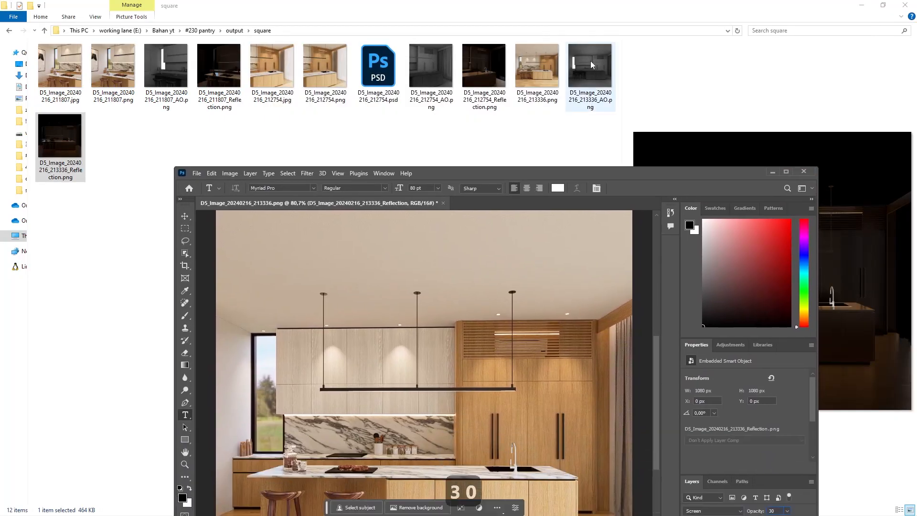
pyautogui.moveTo(590, 61); pyautogui.dragTo(545, 305)
pyautogui.click(786, 171)
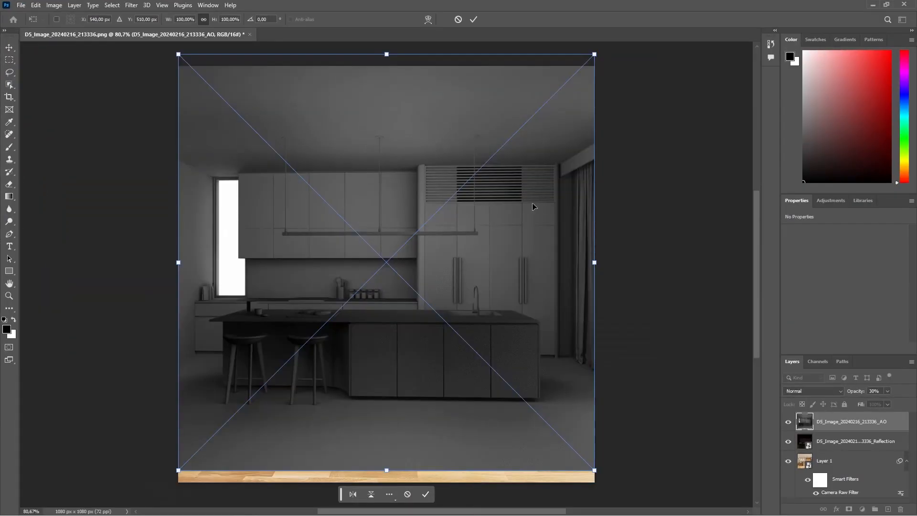
pyautogui.moveTo(534, 207); pyautogui.dragTo(534, 219)
# Set the D5_Image_20240216_213336_AO layer's blending mode to Soft Light and its opacity to 15%, and commit the placement.
pyautogui.click(812, 390)
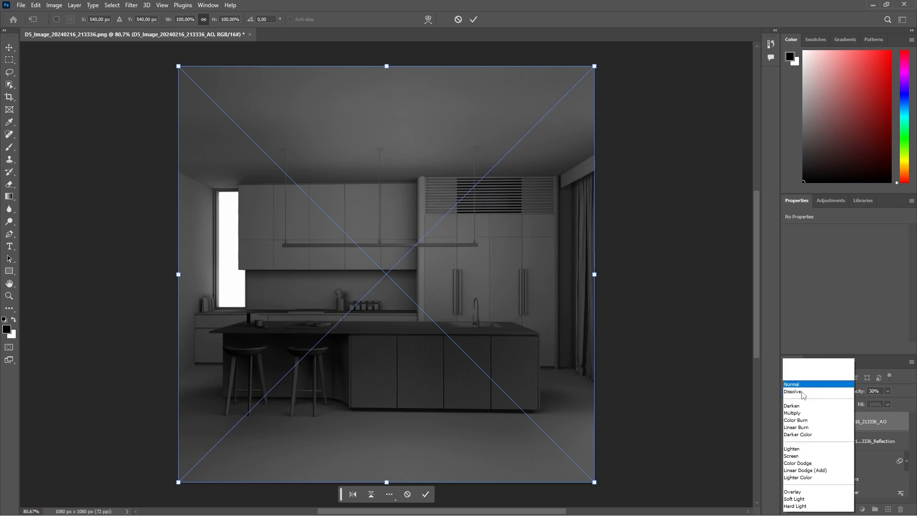
pyautogui.click(794, 400)
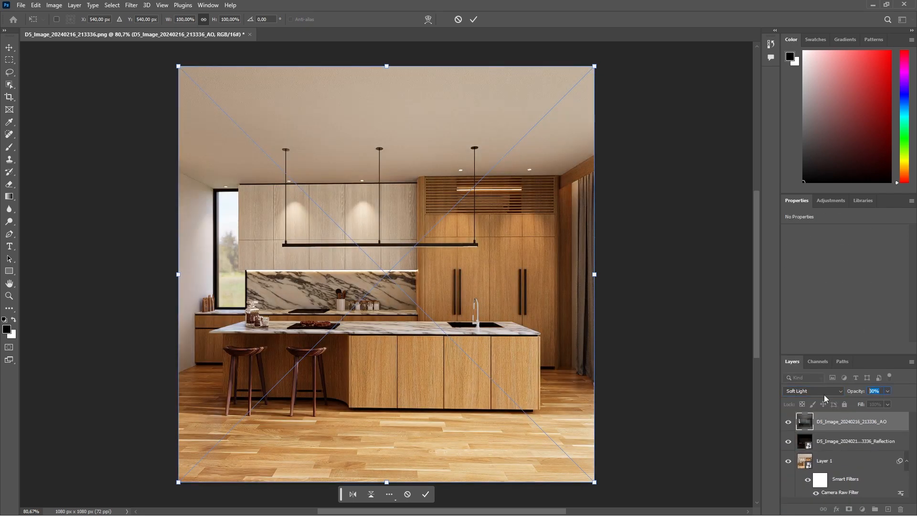
pyautogui.write('15')
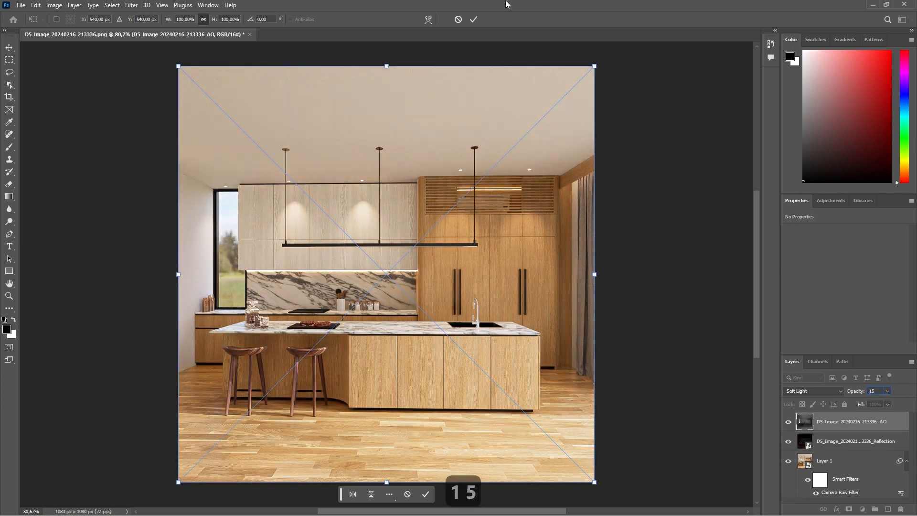
pyautogui.click(474, 19)
# Save the document as D5_Image_20240216_213336.psd in the square folder with Maximize Compatibility on.
pyautogui.click(21, 5)
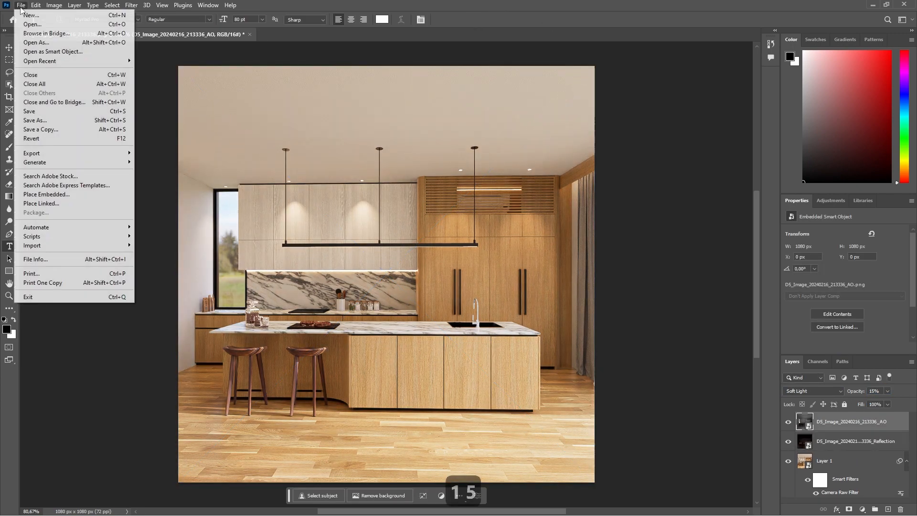
pyautogui.click(53, 122)
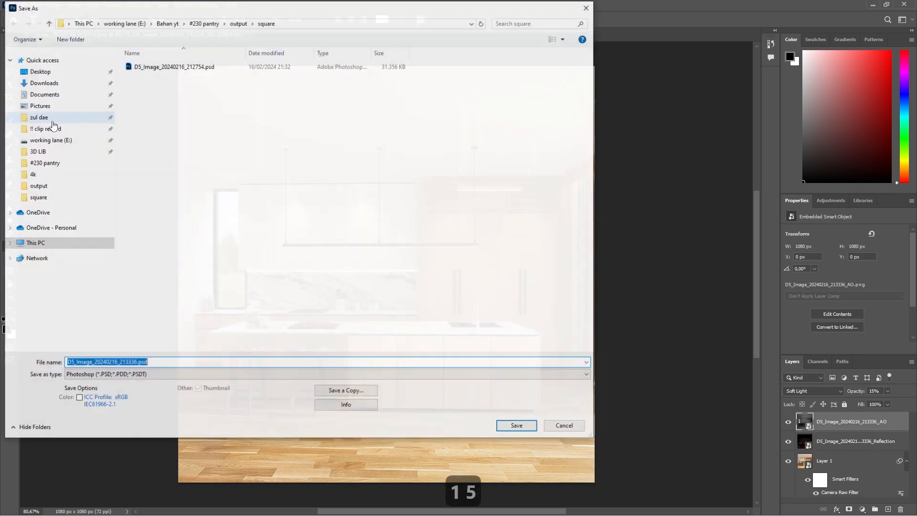
pyautogui.click(517, 426)
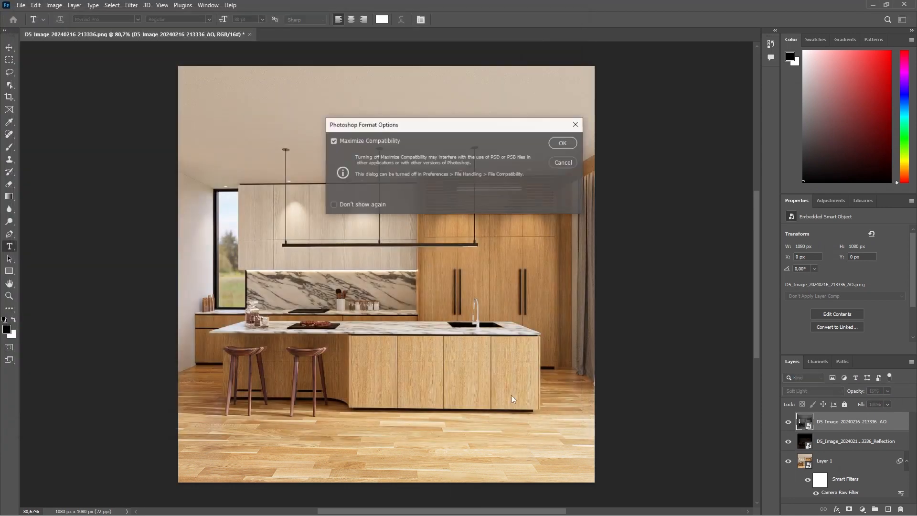
pyautogui.click(560, 143)
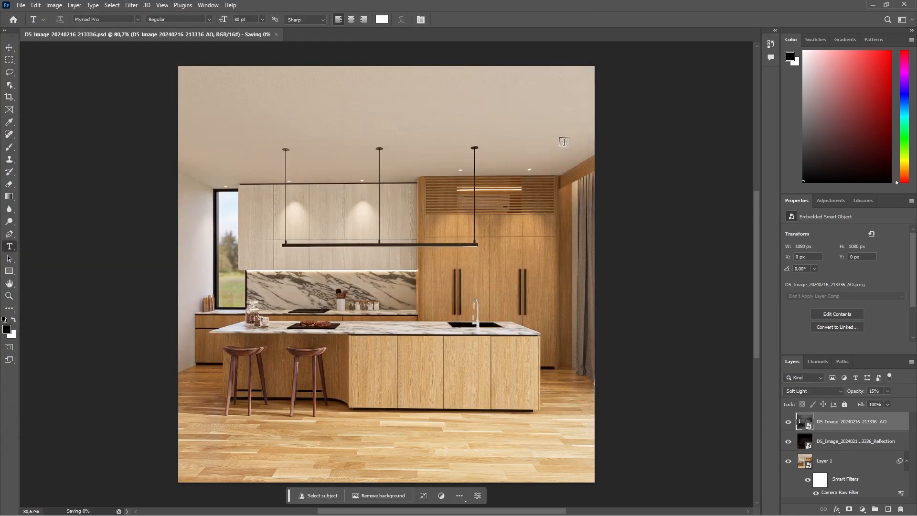
# Export the image at 1080 x 1080 px as D5_Image_20240216_213336.jpg into the square folder inside output.
pyautogui.click(21, 5)
pyautogui.moveTo(109, 157)
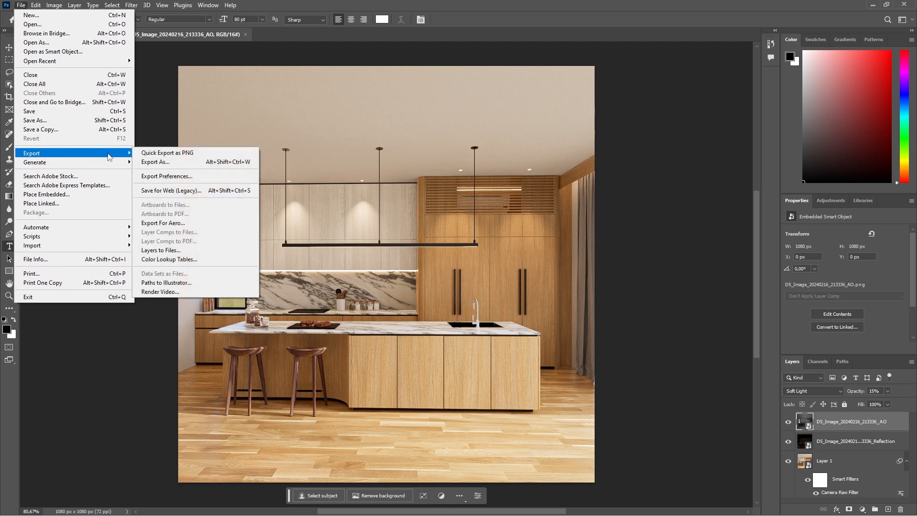
pyautogui.click(180, 165)
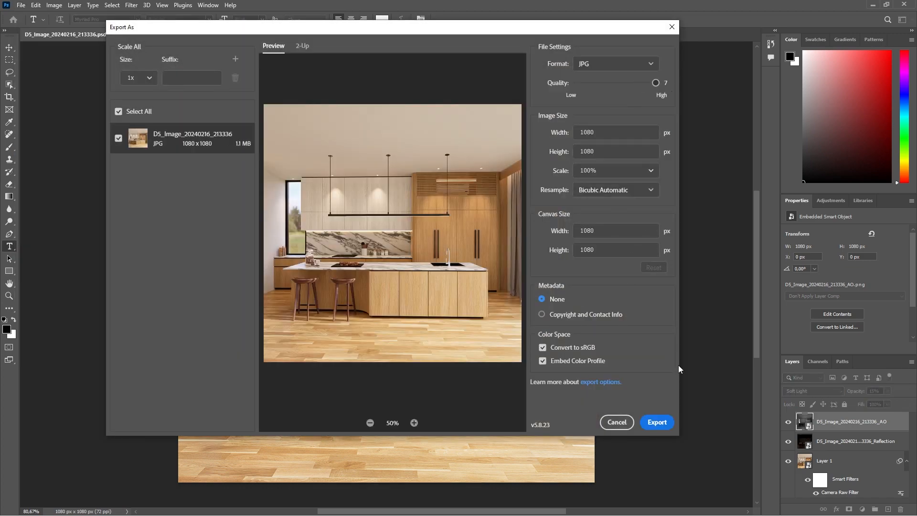
pyautogui.click(657, 423)
pyautogui.doubleClick(409, 165)
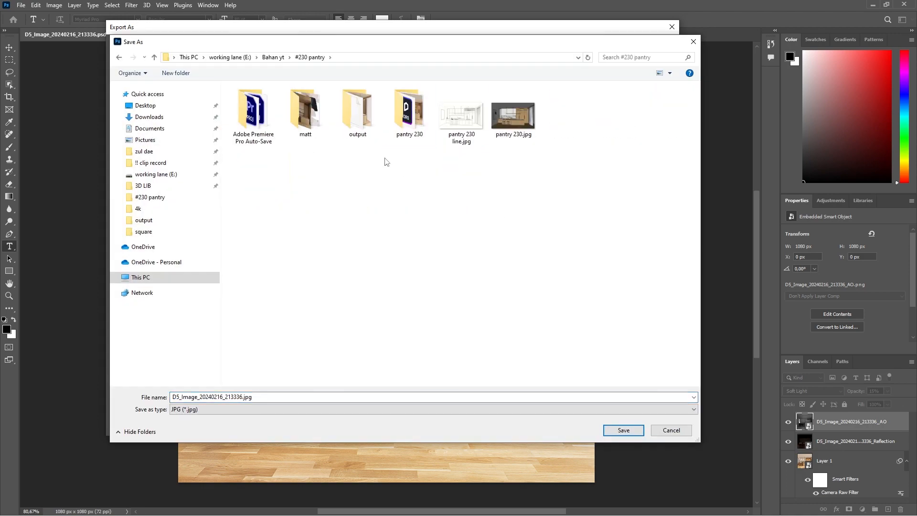
pyautogui.doubleClick(352, 117)
pyautogui.doubleClick(306, 114)
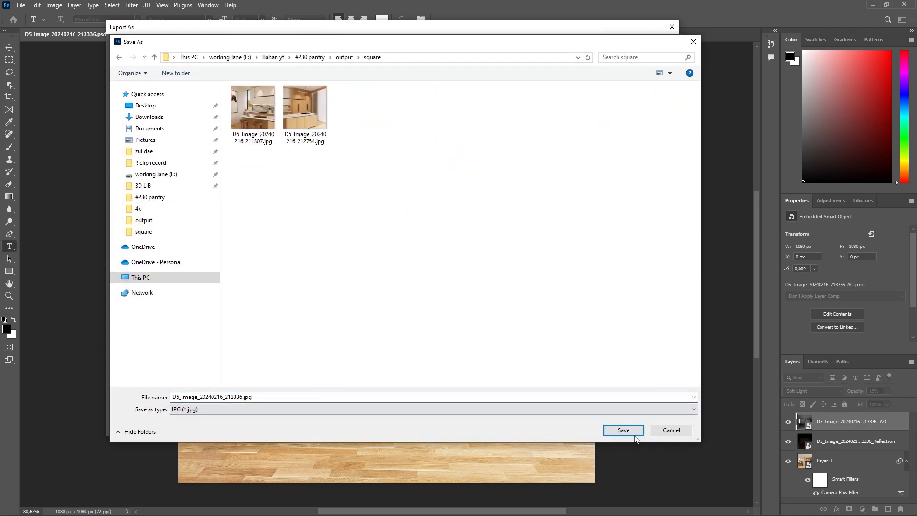
pyautogui.click(631, 432)
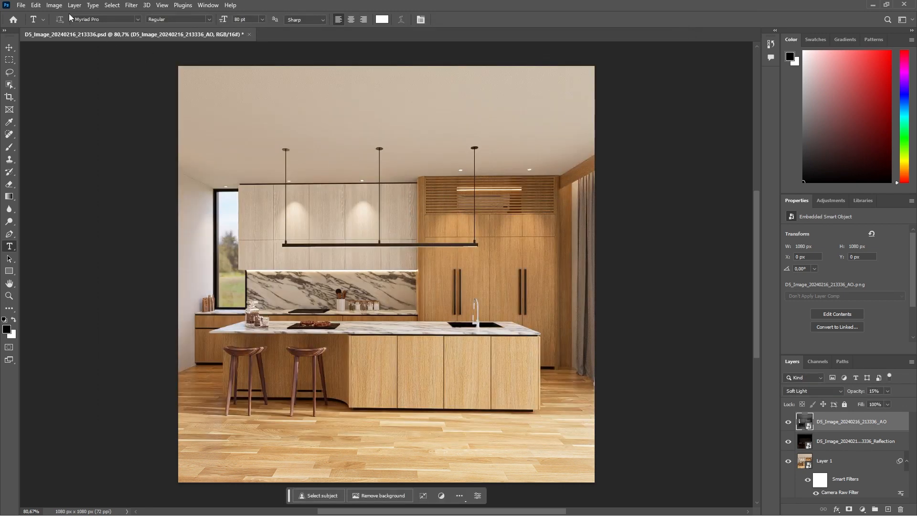
# Save the changes to D5_Image_20240216_213336.psd and close Photoshop.
pyautogui.click(21, 5)
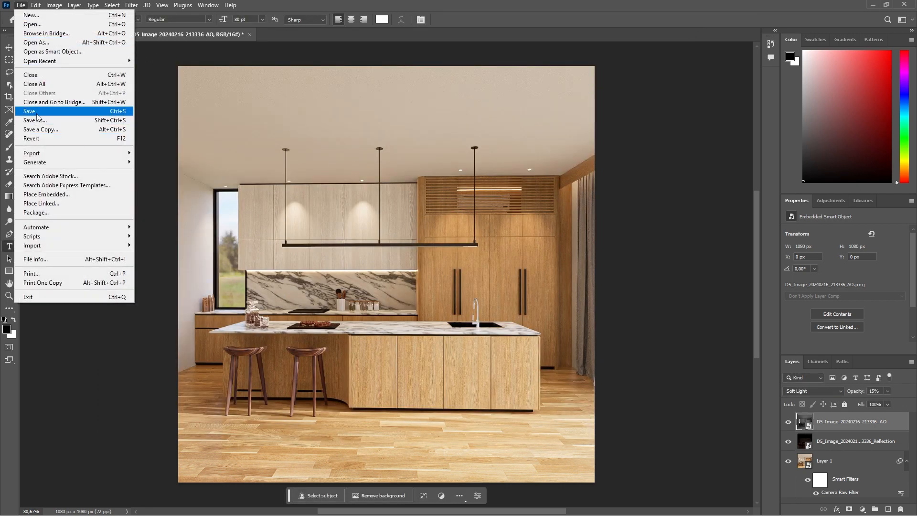
pyautogui.click(36, 113)
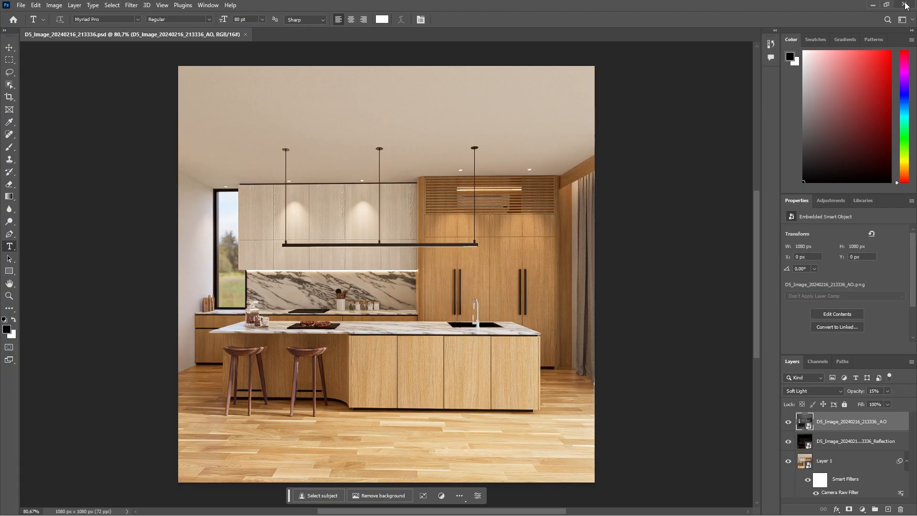
pyautogui.click(905, 5)
# Open D5_Image_20240216_211807.jpg in Photos and compare it side by side with the 212754 and 213336 JPG exports.
pyautogui.click(352, 171)
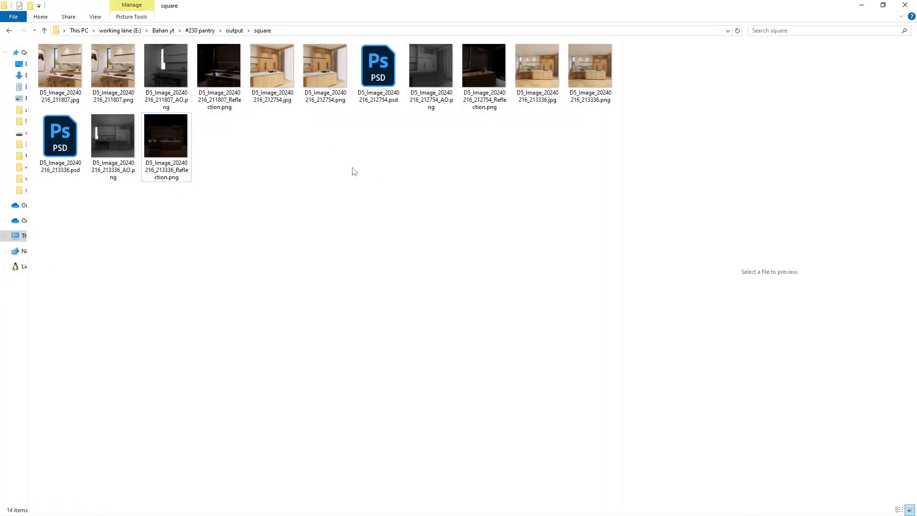
pyautogui.doubleClick(50, 64)
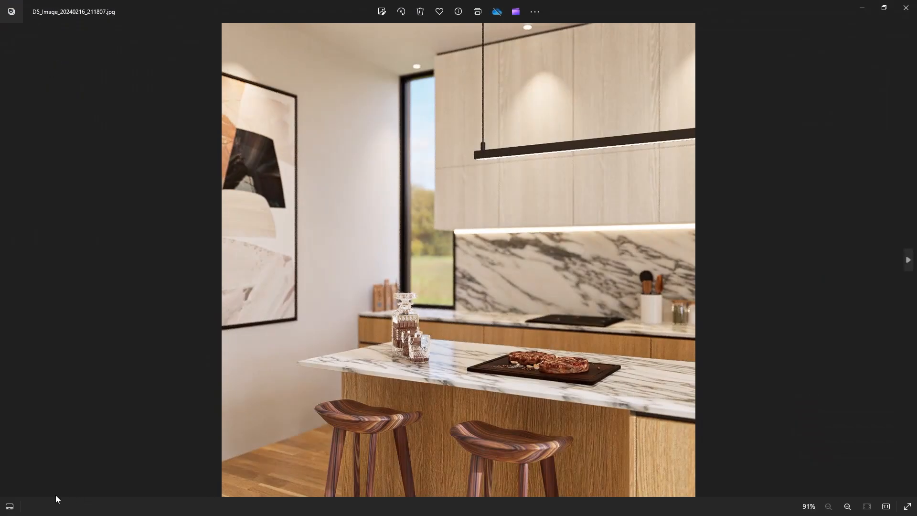
pyautogui.click(10, 506)
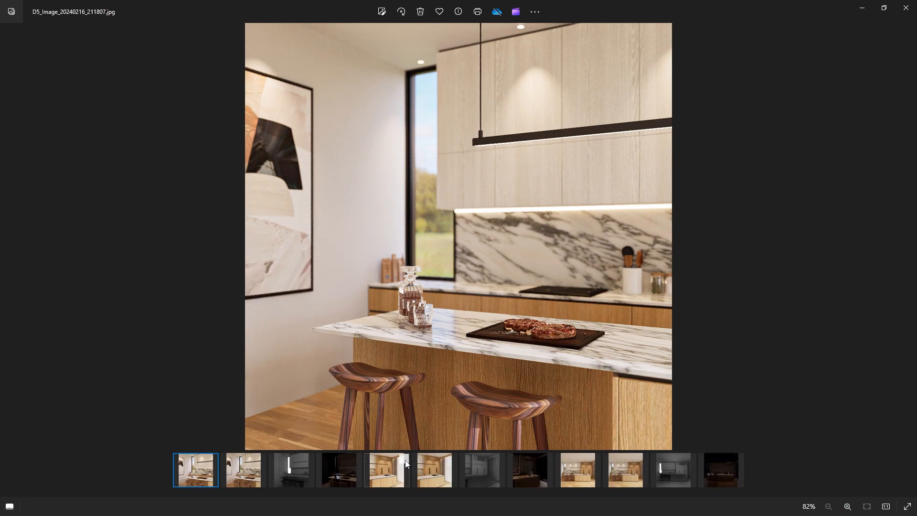
pyautogui.click(405, 460)
pyautogui.click(595, 459)
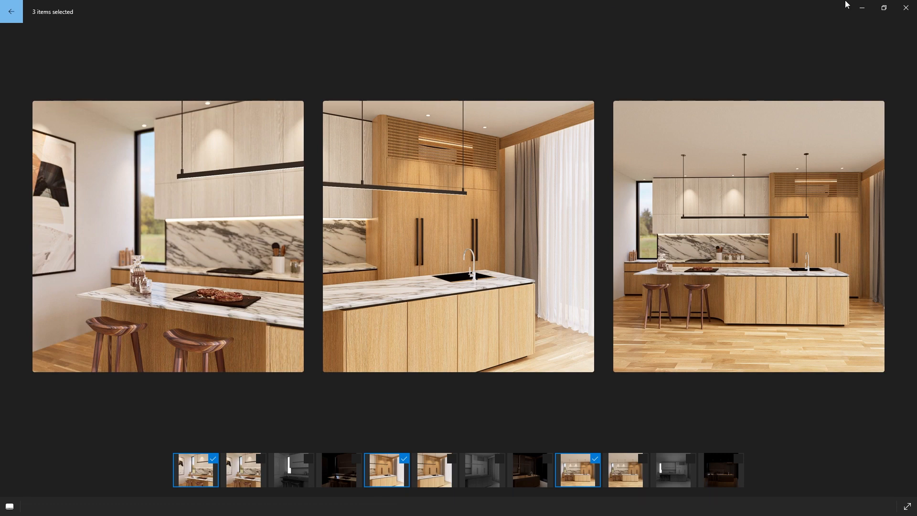
# Close the Photos comparison, switch to D5 Render, show Scene 2 and create a camera from the current view.
pyautogui.click(907, 8)
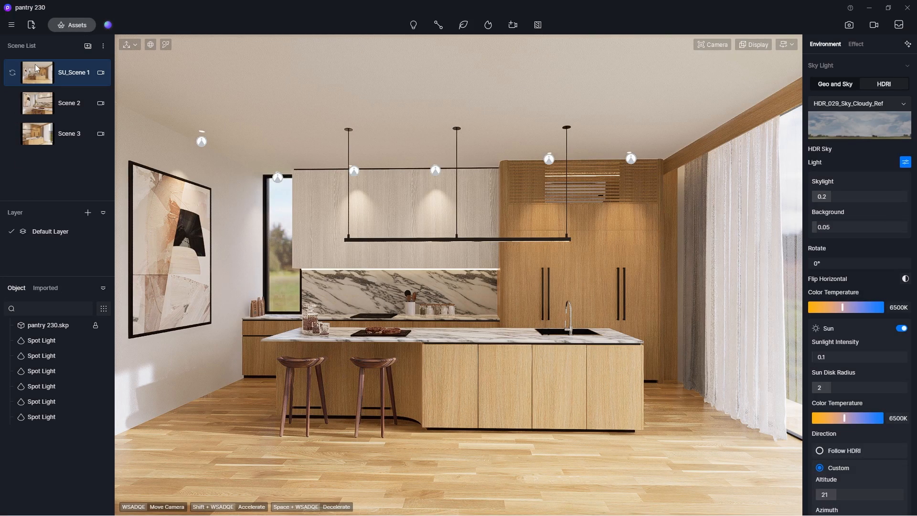
pyautogui.click(37, 106)
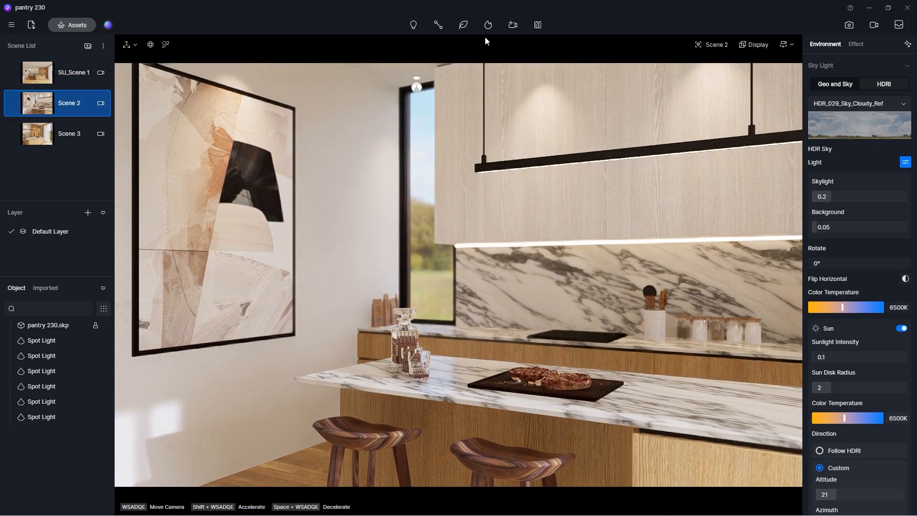
pyautogui.click(508, 27)
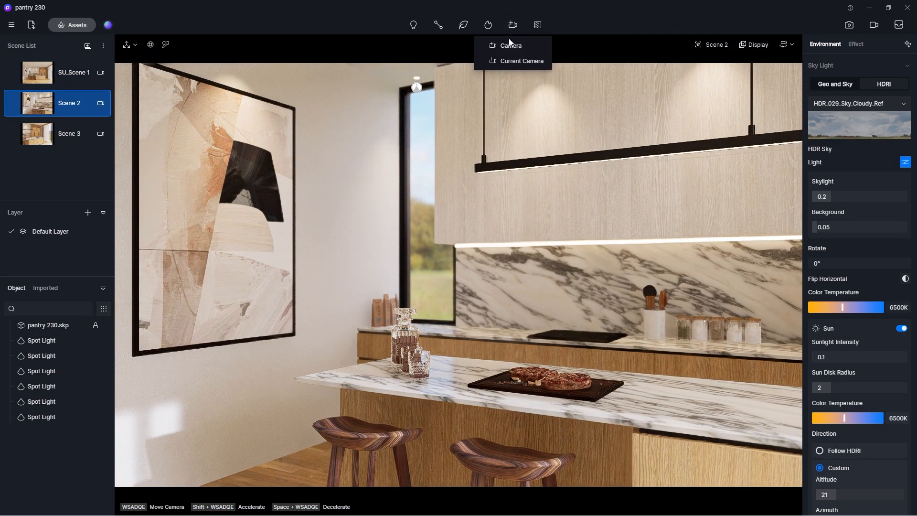
pyautogui.click(514, 62)
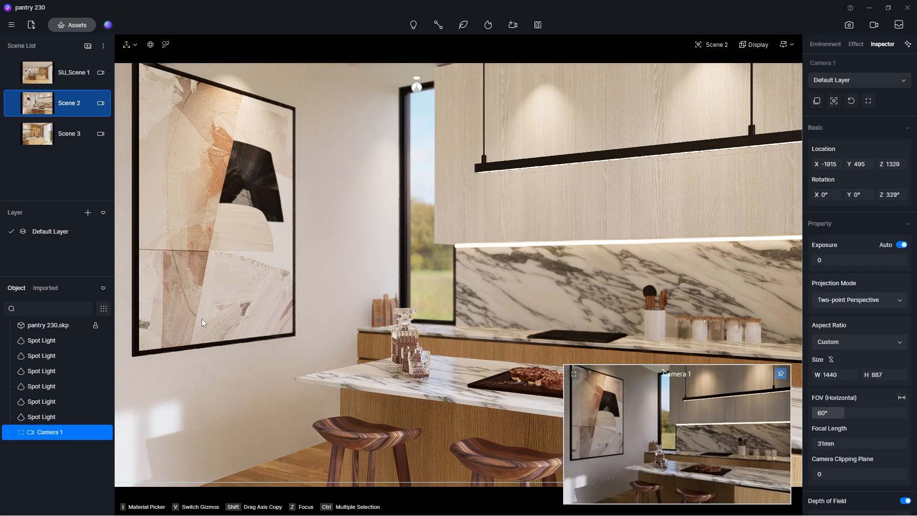
# Set Camera 1's aspect ratio to 9:16 and its horizontal field of view to 35°.
pyautogui.click(875, 340)
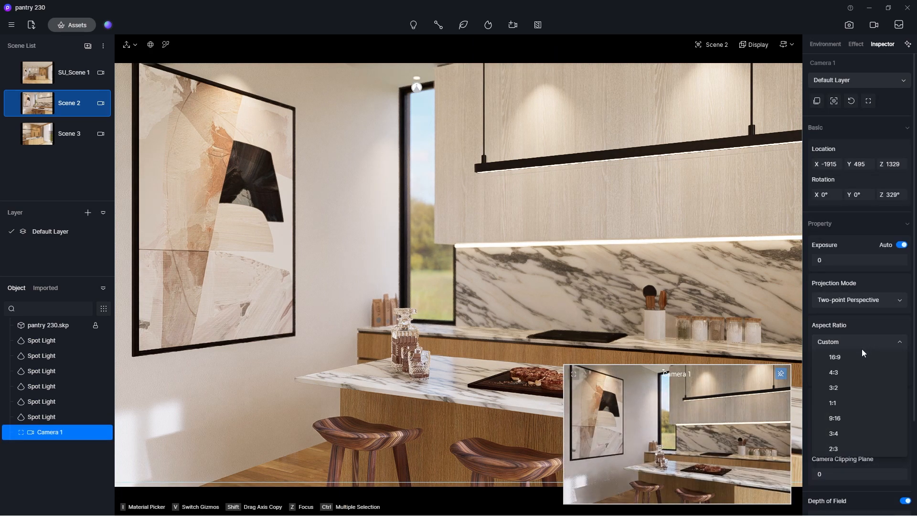
pyautogui.click(836, 419)
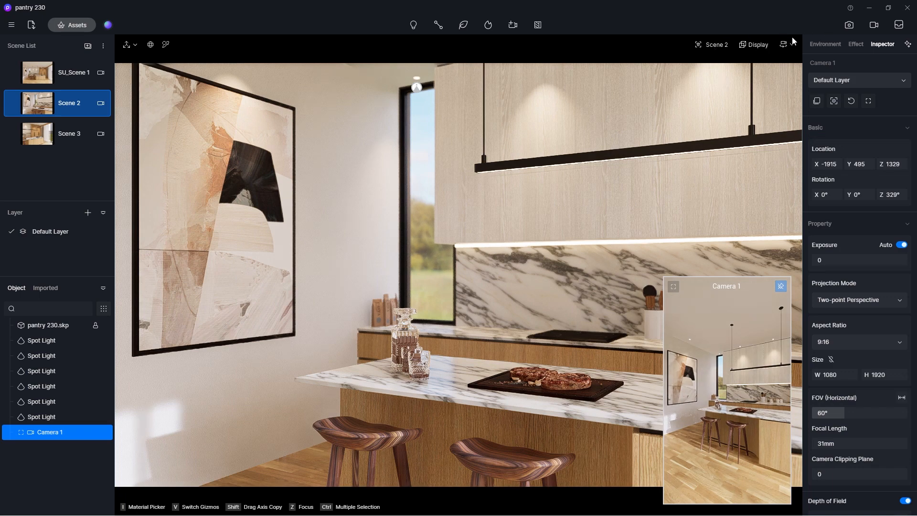
pyautogui.click(842, 412)
pyautogui.write('35')
pyautogui.press('Return')
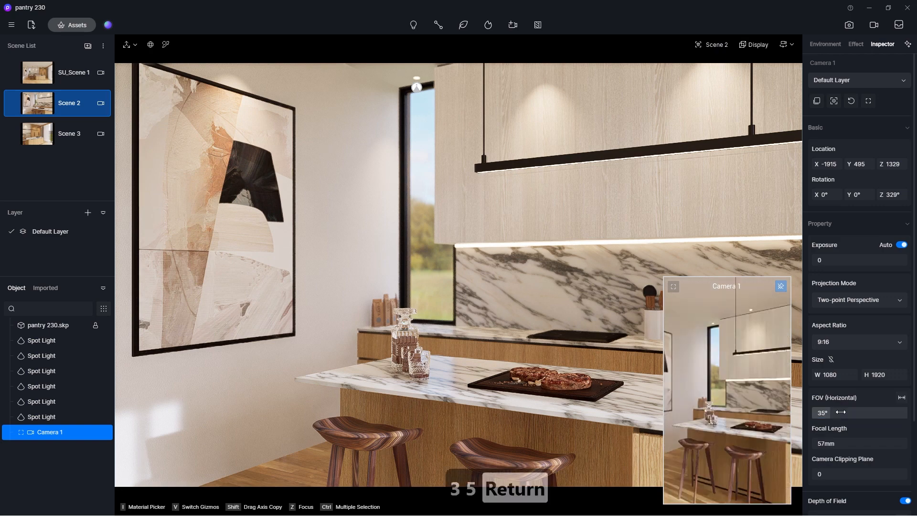
# Enter video mode and create the first shot of Clip 1 from Camera 1.
pyautogui.click(875, 25)
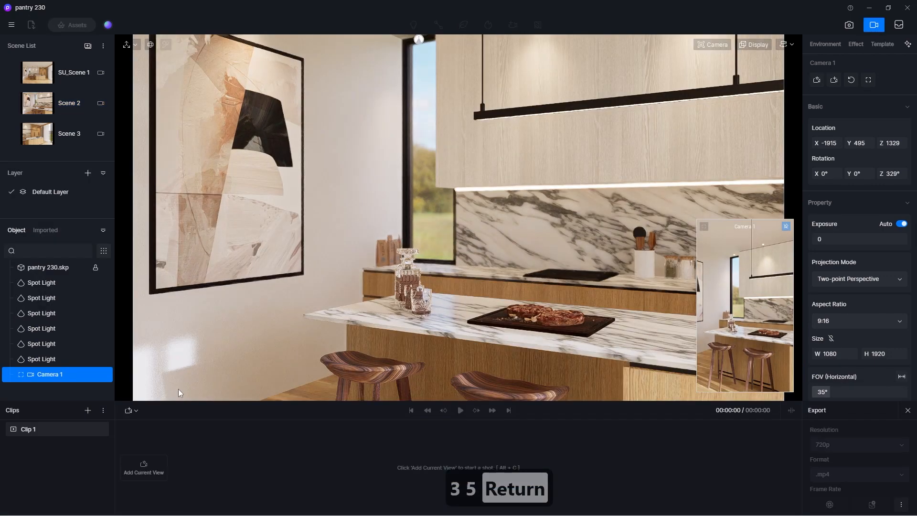
pyautogui.click(57, 430)
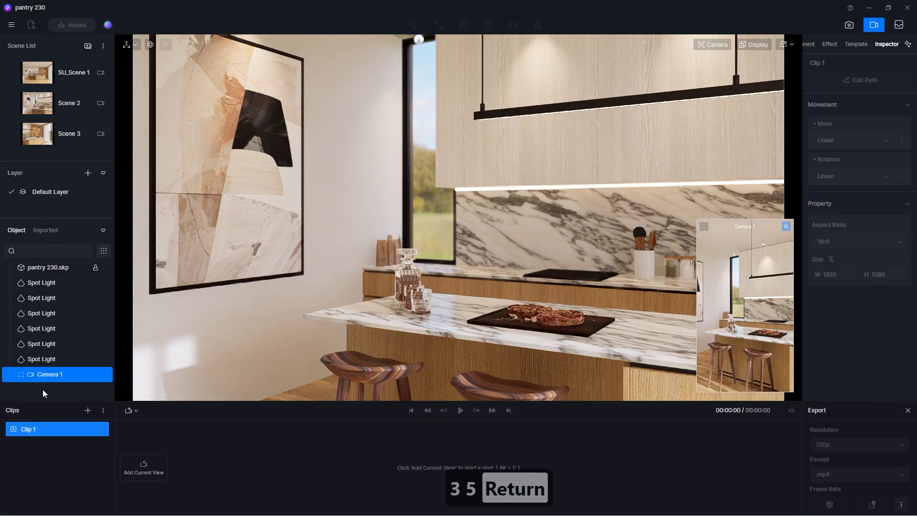
pyautogui.click(56, 373)
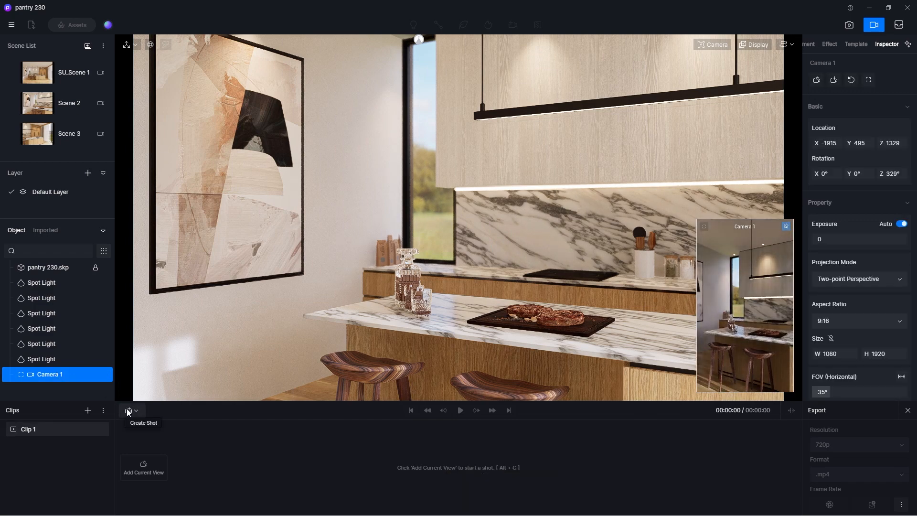
pyautogui.click(128, 409)
pyautogui.click(161, 451)
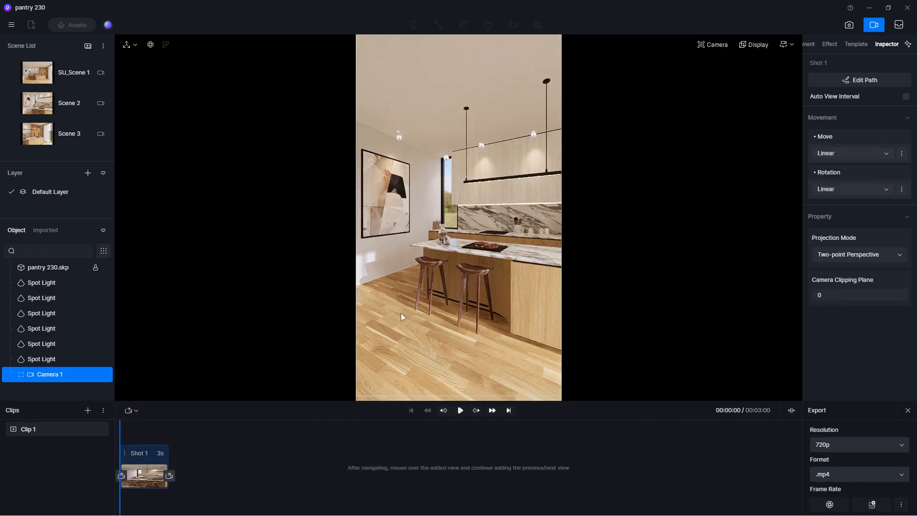
# Reframe the clip view at a 35° field of view, lowering the camera to countertop height so both bar stools are fully in frame.
pyautogui.click(713, 45)
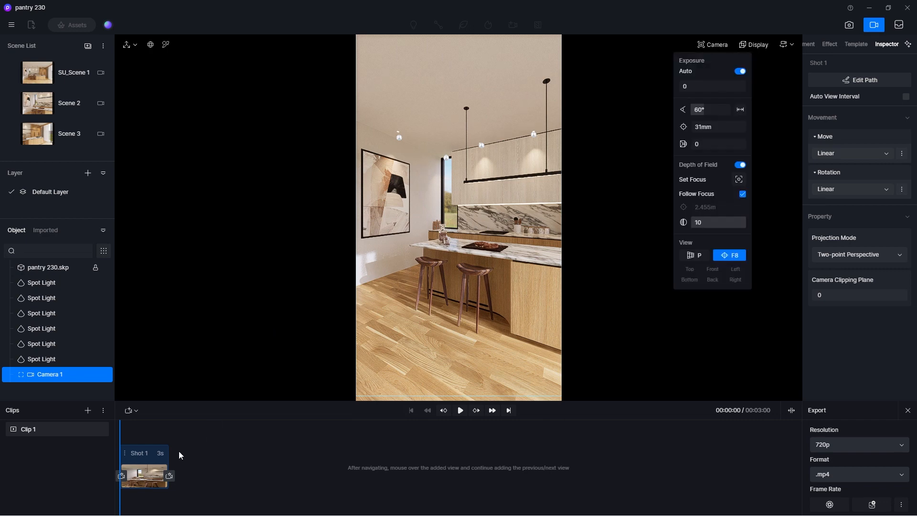
pyautogui.click(121, 434)
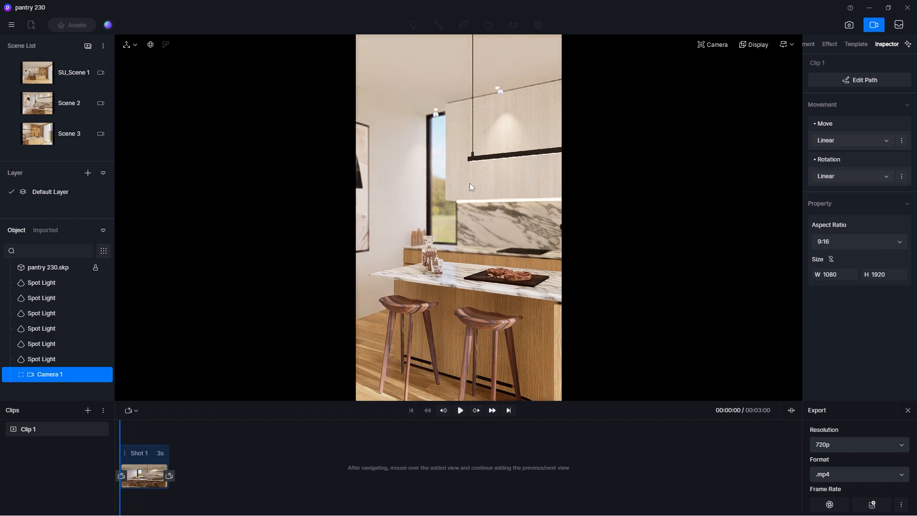
pyautogui.press('e')
pyautogui.press('e')
pyautogui.press('e')
pyautogui.press('e')
pyautogui.press('e')
pyautogui.press('e')
pyautogui.press('e')
pyautogui.press('e')
pyautogui.press('e')
pyautogui.press('e')
pyautogui.press('e')
pyautogui.press('e')
pyautogui.press('e')
pyautogui.press('e')
pyautogui.press('e')
pyautogui.press('e')
pyautogui.press('e')
pyautogui.press('e')
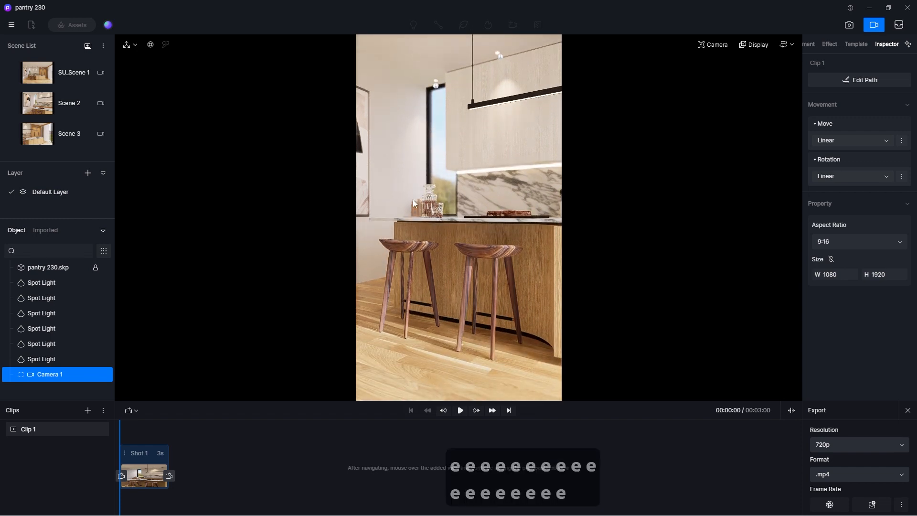
pyautogui.press('e')
pyautogui.press('e')
pyautogui.press('e')
pyautogui.press('e')
pyautogui.press('q')
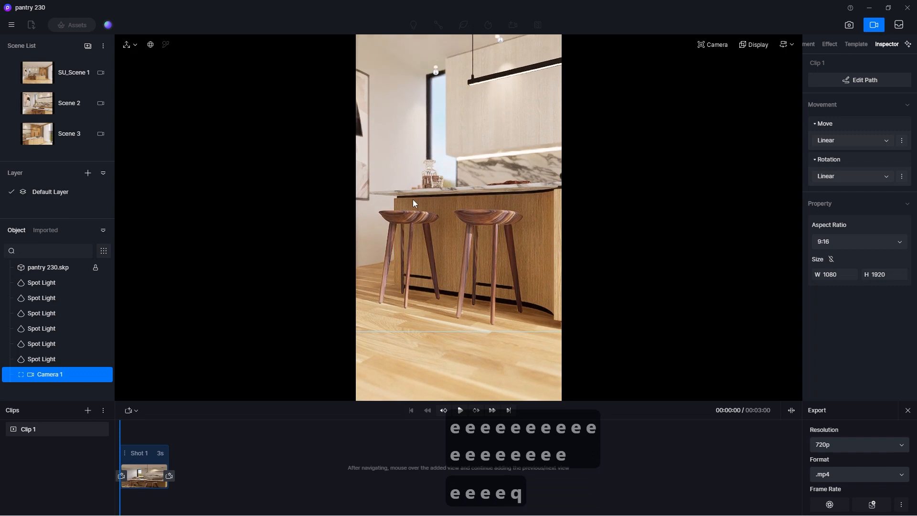
pyautogui.press('q')
pyautogui.press('q')
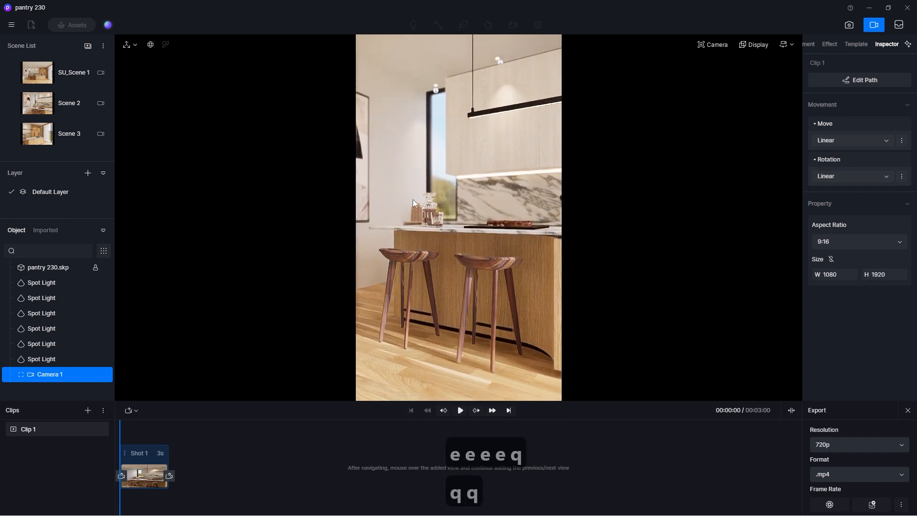
pyautogui.press('e')
pyautogui.press('q')
pyautogui.press('q')
pyautogui.press('q')
pyautogui.press('q')
pyautogui.press('q')
pyautogui.press('q')
pyautogui.press('q')
pyautogui.press('q')
pyautogui.press('q')
pyautogui.press('q')
pyautogui.press('q')
pyautogui.press('q')
pyautogui.press('q')
pyautogui.press('q')
pyautogui.press('q')
pyautogui.press('q')
pyautogui.press('q')
pyautogui.press('q')
pyautogui.press('q')
pyautogui.press('q')
pyautogui.press('q')
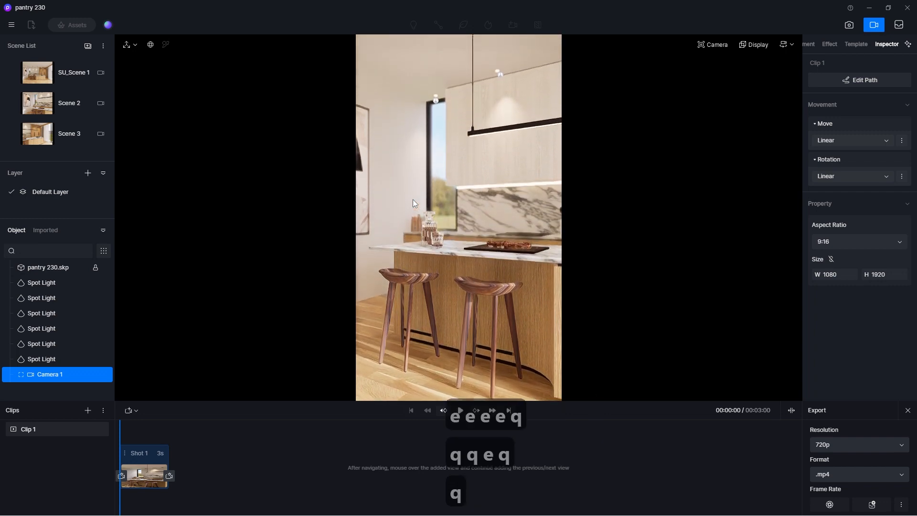
pyautogui.press('q')
pyautogui.press('e')
pyautogui.press('e')
pyautogui.press('e')
pyautogui.press('e')
pyautogui.press('e')
pyautogui.press('e')
pyautogui.press('e')
pyautogui.press('e')
pyautogui.press('e')
pyautogui.press('e')
pyautogui.press('e')
pyautogui.press('e')
pyautogui.press('e')
pyautogui.press('e')
pyautogui.press('e')
pyautogui.press('e')
pyautogui.press('e')
pyautogui.press('e')
pyautogui.press('e')
pyautogui.press('e')
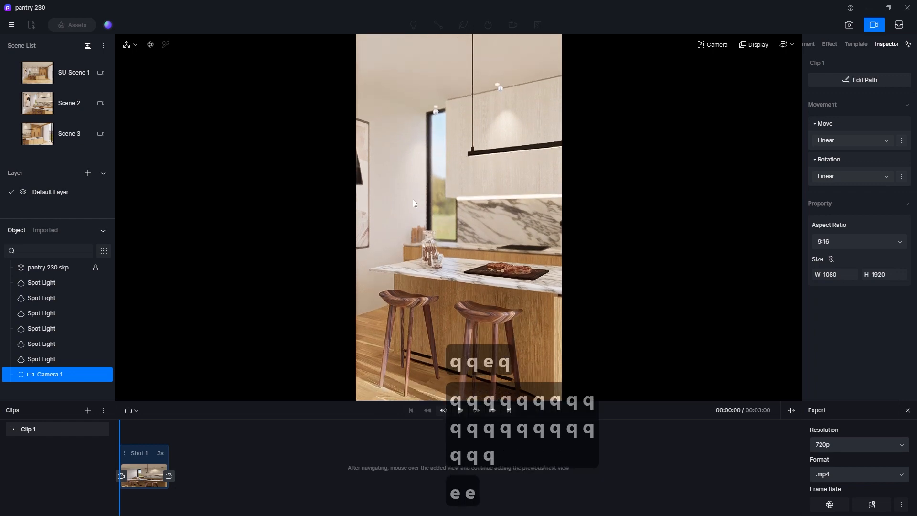
pyautogui.press('e')
pyautogui.press('w')
pyautogui.press('w')
pyautogui.press('w')
pyautogui.press('w')
pyautogui.press('w')
pyautogui.press('w')
pyautogui.press('w')
pyautogui.press('w')
pyautogui.press('w')
pyautogui.press('w')
pyautogui.press('w')
pyautogui.press('a')
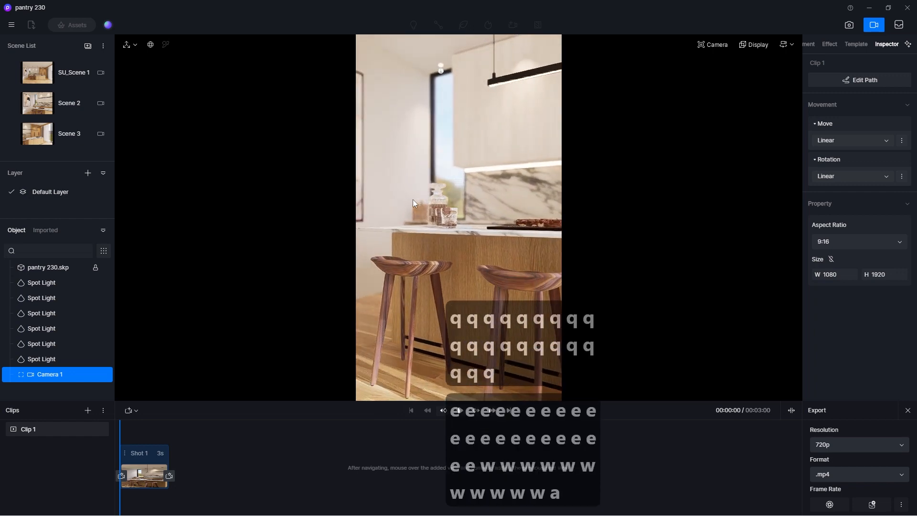
pyautogui.press('s')
pyautogui.press('d')
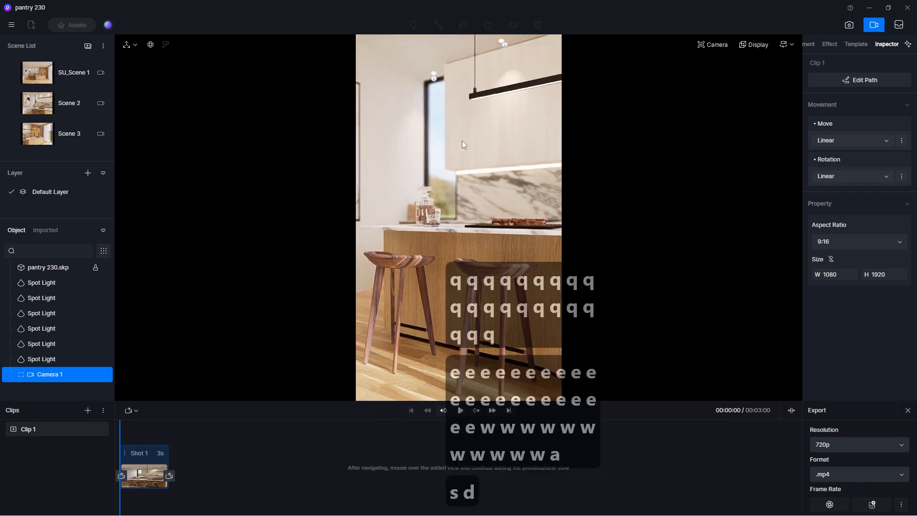
pyautogui.press('e')
pyautogui.press('q')
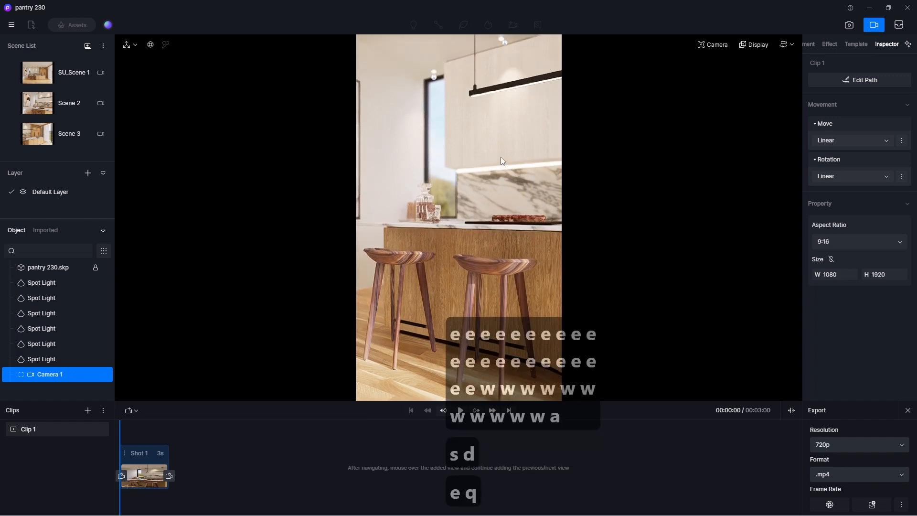
pyautogui.press('e')
# Set the depth-of-field focus on the nearer bar stool and update Shot 1's starting view with the low framing.
pyautogui.click(713, 45)
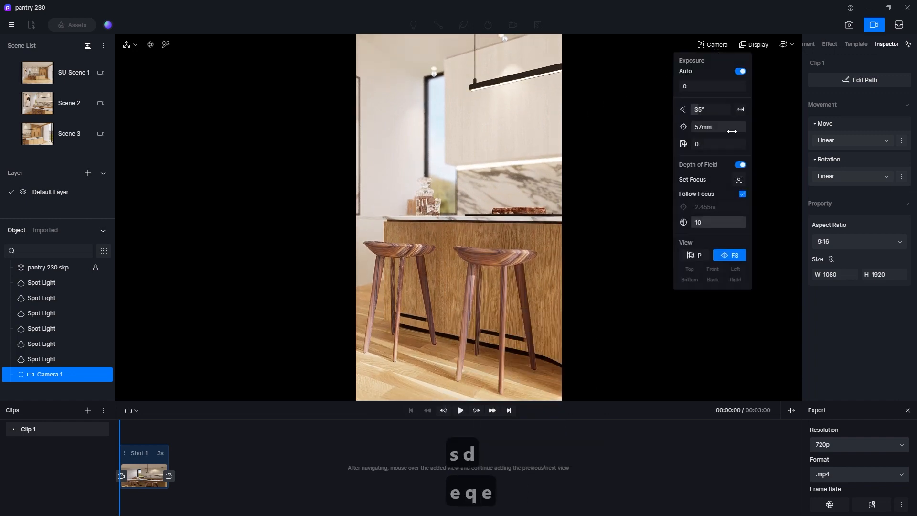
pyautogui.click(740, 179)
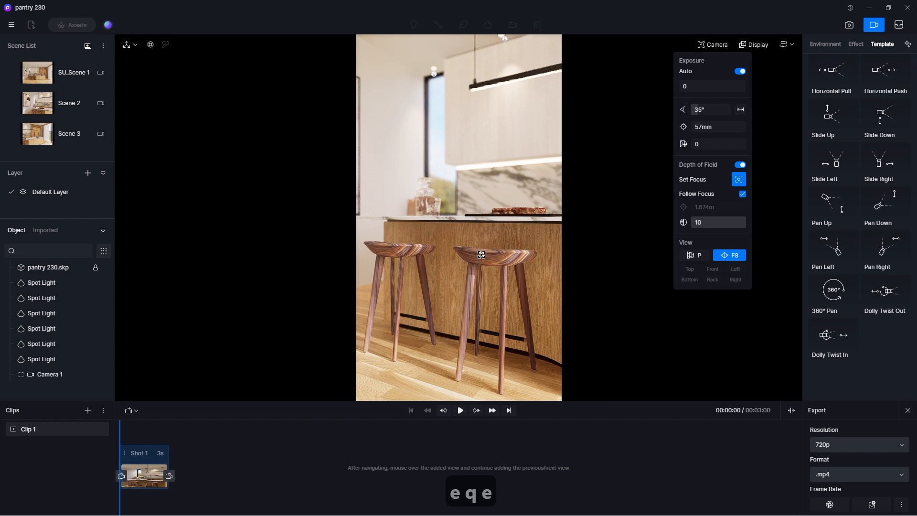
pyautogui.moveTo(138, 489)
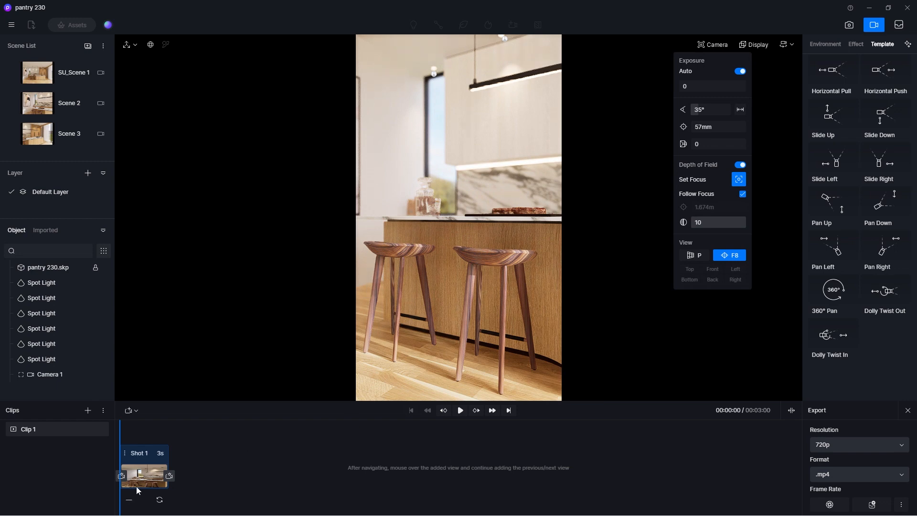
pyautogui.click(160, 501)
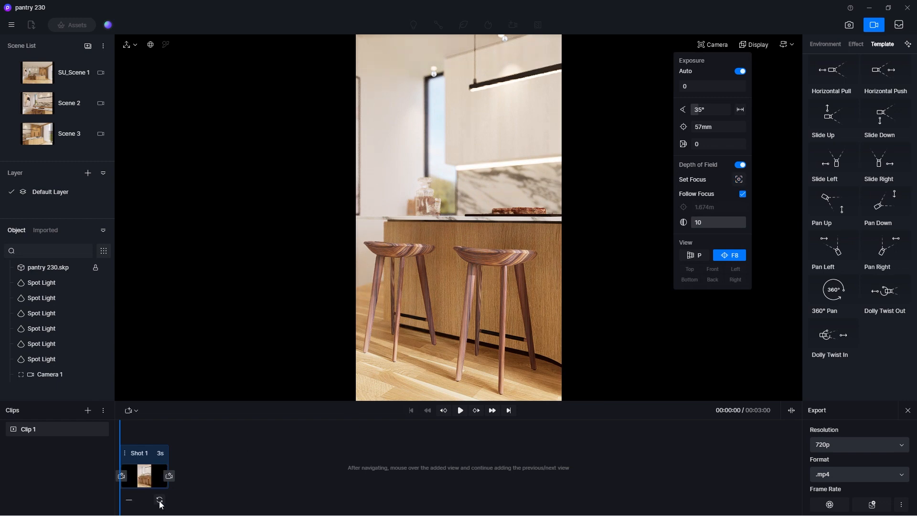
# Raise the camera above the island countertop and set the depth-of-field focus on the wall cabinets above the marble backsplash.
pyautogui.press('q')
pyautogui.press('q')
pyautogui.press('q')
pyautogui.press('q')
pyautogui.press('q')
pyautogui.press('q')
pyautogui.press('q')
pyautogui.press('q')
pyautogui.press('q')
pyautogui.press('q')
pyautogui.press('q')
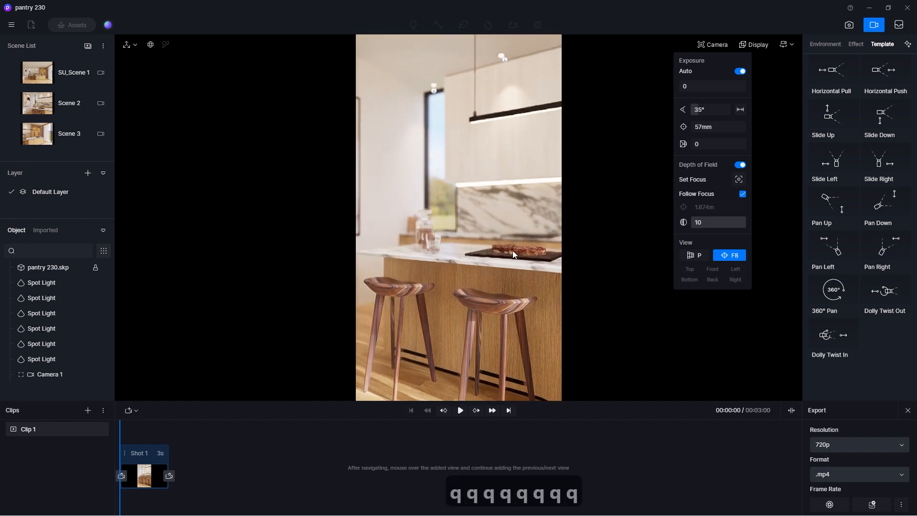
pyautogui.press('q')
pyautogui.press('q')
pyautogui.press('q')
pyautogui.press('q')
pyautogui.press('q')
pyautogui.press('q')
pyautogui.press('q')
pyautogui.press('q')
pyautogui.press('q')
pyautogui.press('q')
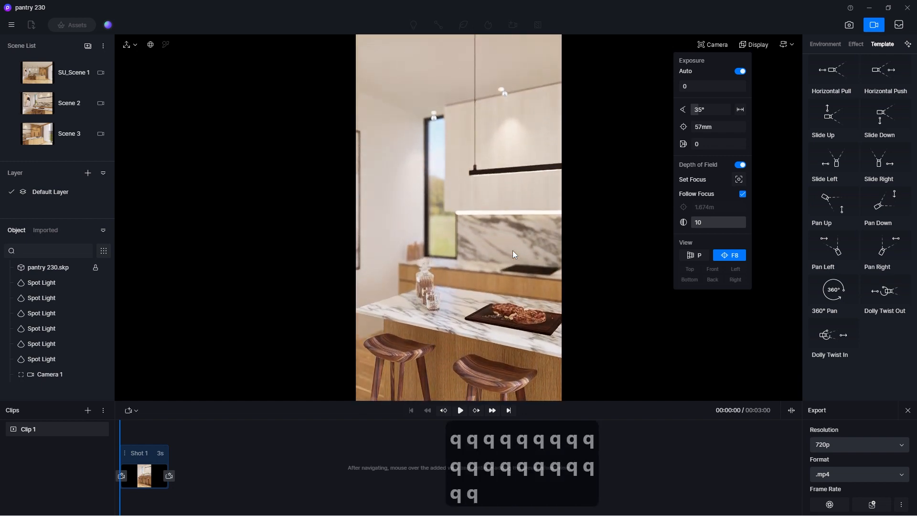
pyautogui.press('e')
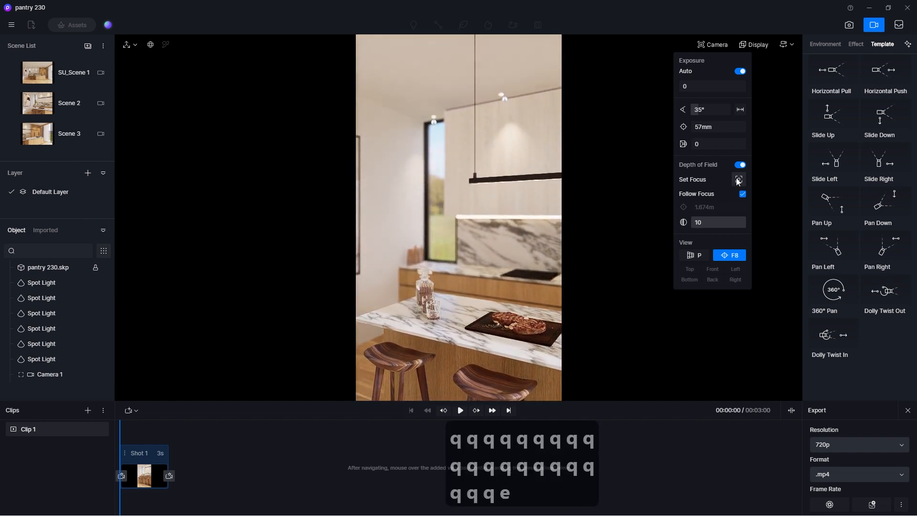
pyautogui.click(457, 215)
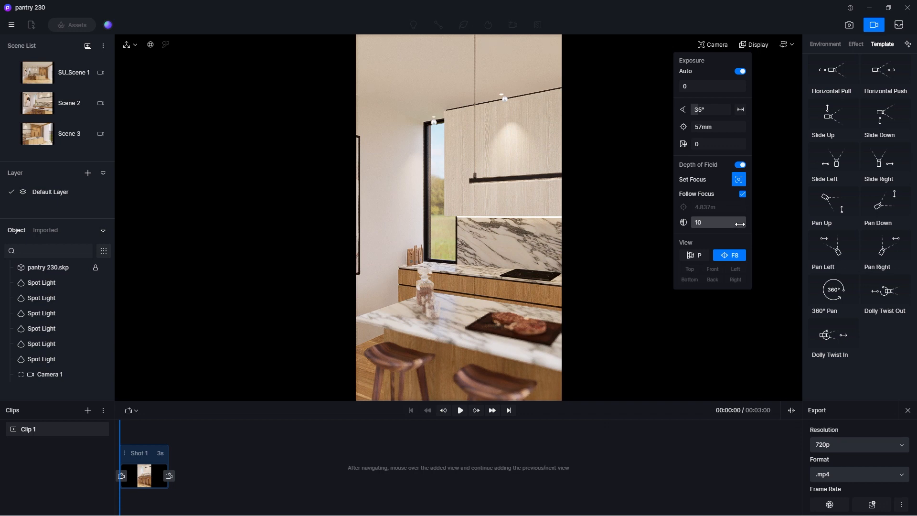
# Raise the camera slightly further above the island and reduce the depth-of-field blur to 7.3.
pyautogui.press('q')
pyautogui.press('q')
pyautogui.press('q')
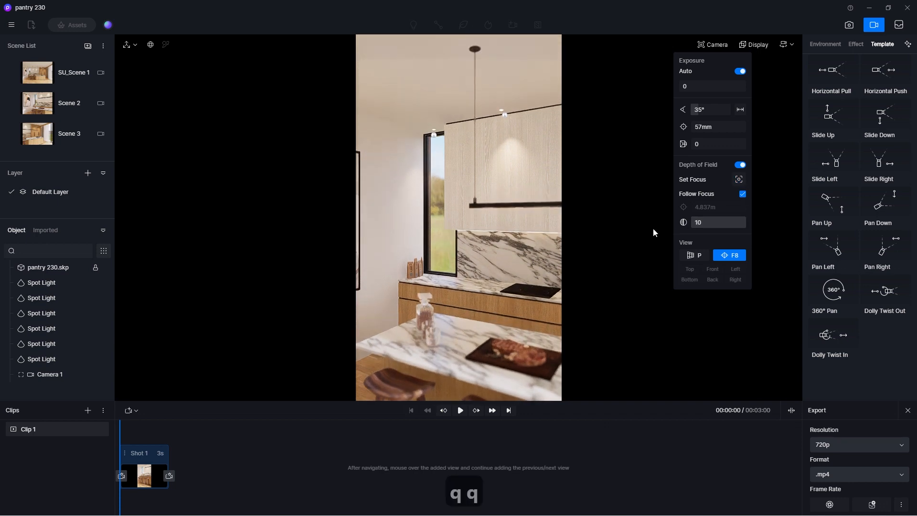
pyautogui.press('e')
pyautogui.press('e')
pyautogui.press('q')
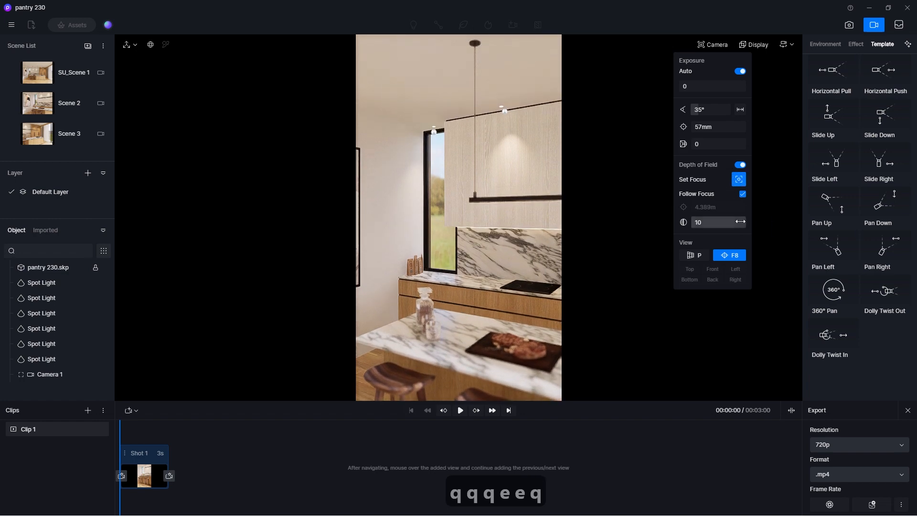
pyautogui.moveTo(738, 222)
pyautogui.mouseDown()
pyautogui.moveTo(711, 222)
pyautogui.moveTo(752, 228)
pyautogui.moveTo(732, 227)
pyautogui.mouseUp()
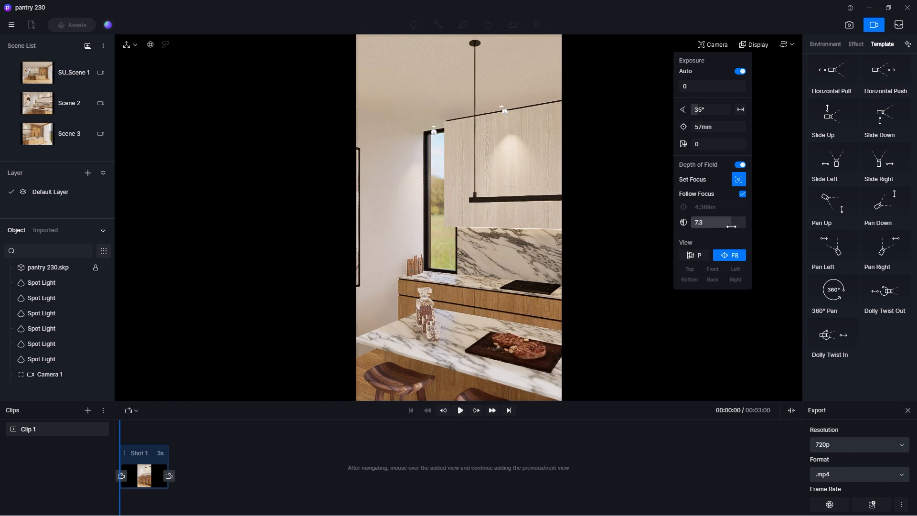
# Add the raised view as Shot 1's ending view and set the shot duration to 5 s.
pyautogui.click(169, 475)
pyautogui.click(205, 453)
pyautogui.write('5')
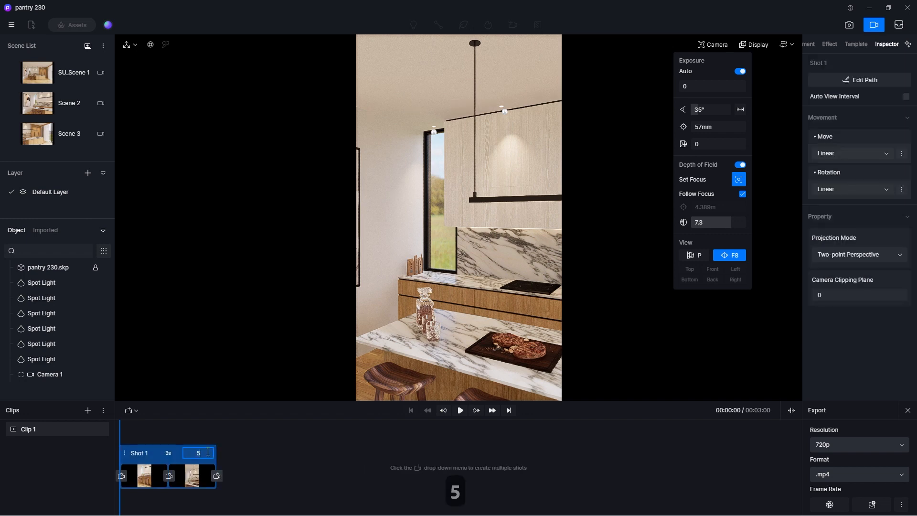
pyautogui.press('Return')
# Preview the camera rise in Shot 1 and set the shot duration to 6 s.
pyautogui.click(461, 411)
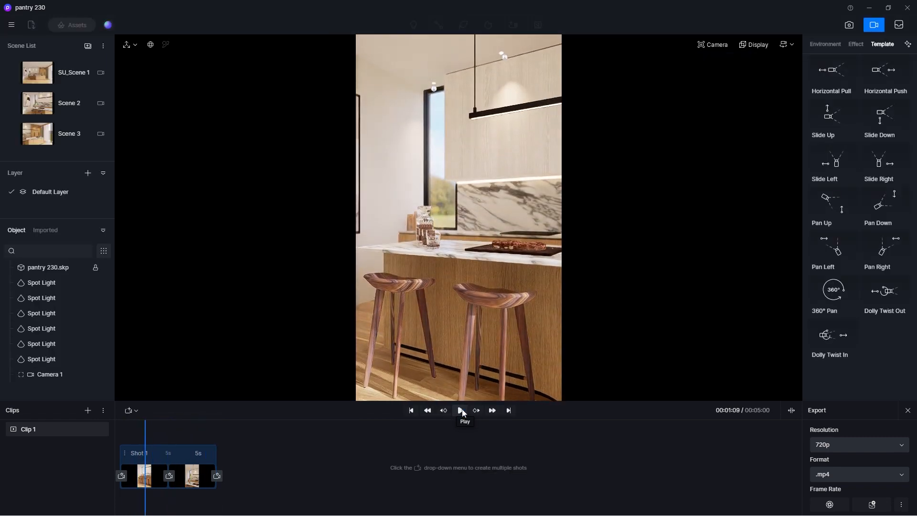
pyautogui.click(461, 410)
pyautogui.doubleClick(198, 453)
pyautogui.write('6')
pyautogui.press('Return')
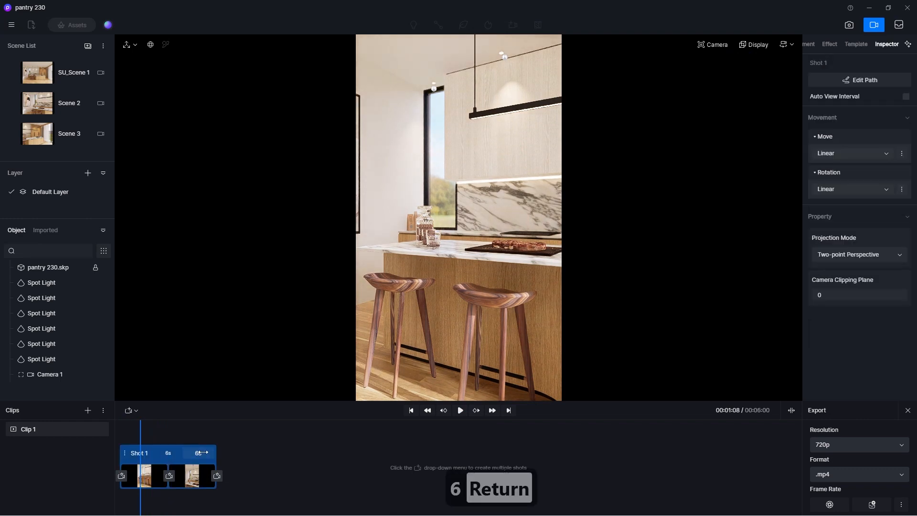
# Preview the camera rise in Clip 1 and set Shot 1's duration to 5.5 s.
pyautogui.click(91, 429)
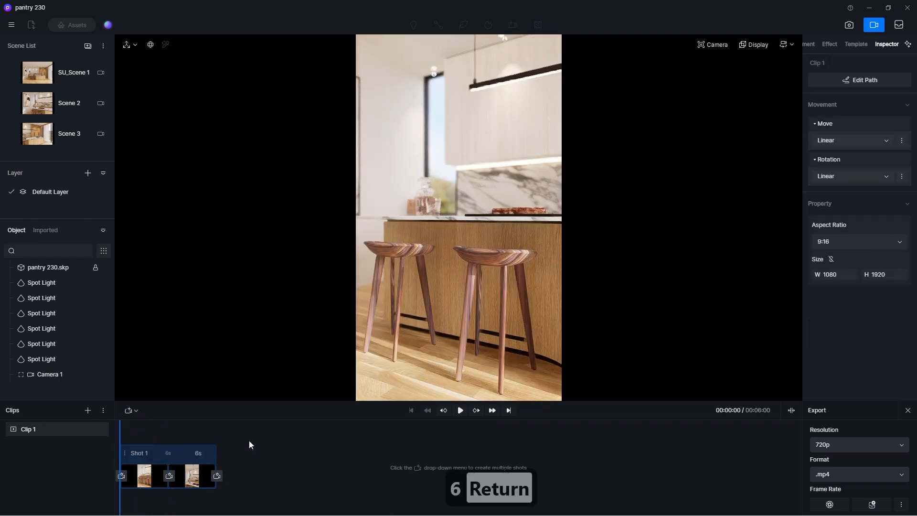
pyautogui.click(461, 410)
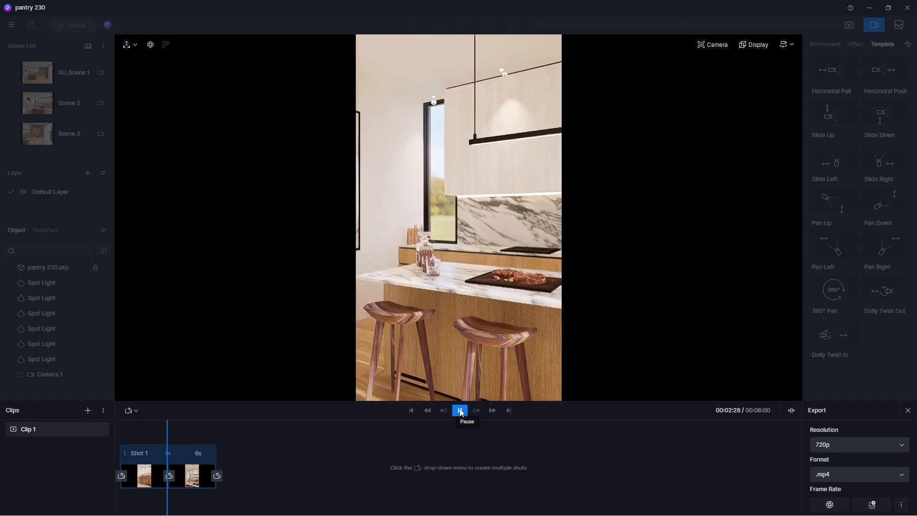
pyautogui.click(198, 453)
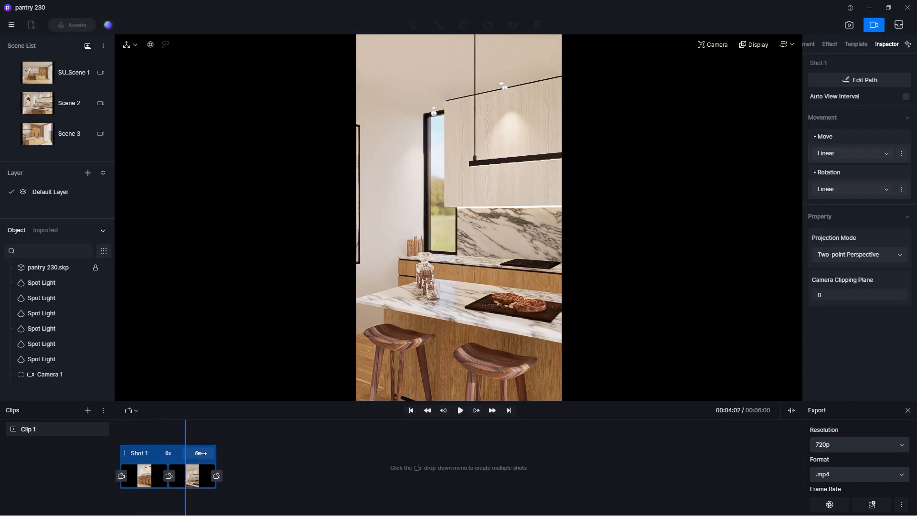
pyautogui.click(203, 454)
pyautogui.write('5.5')
pyautogui.press('Return')
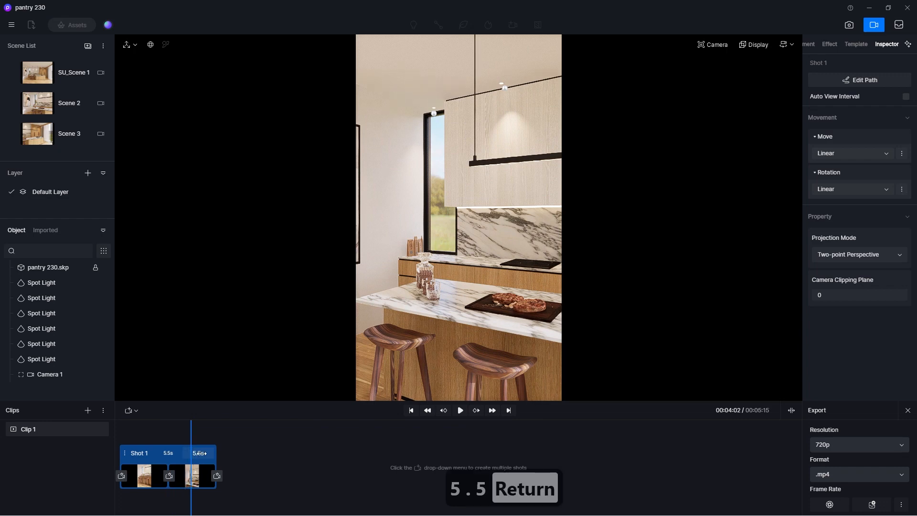
# Preview the 5.5 s shot from its beginning and save the project.
pyautogui.moveTo(192, 428); pyautogui.dragTo(115, 435)
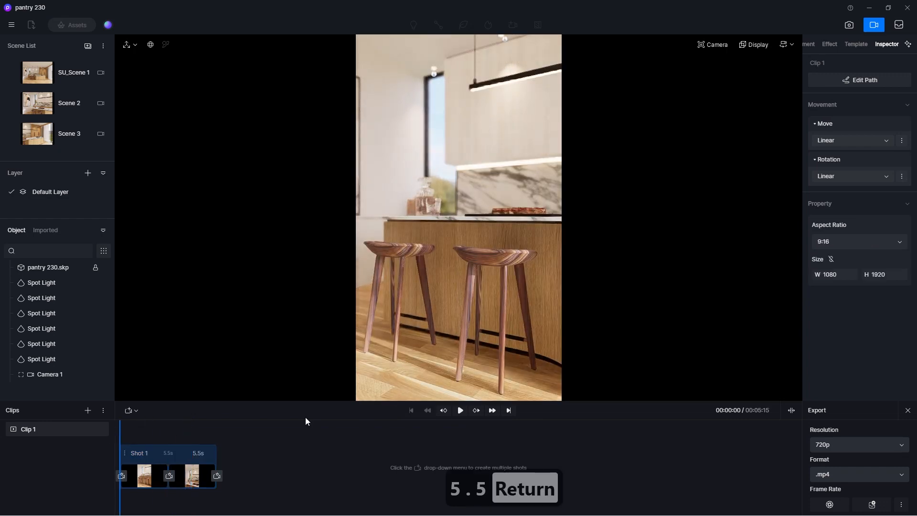
pyautogui.click(460, 411)
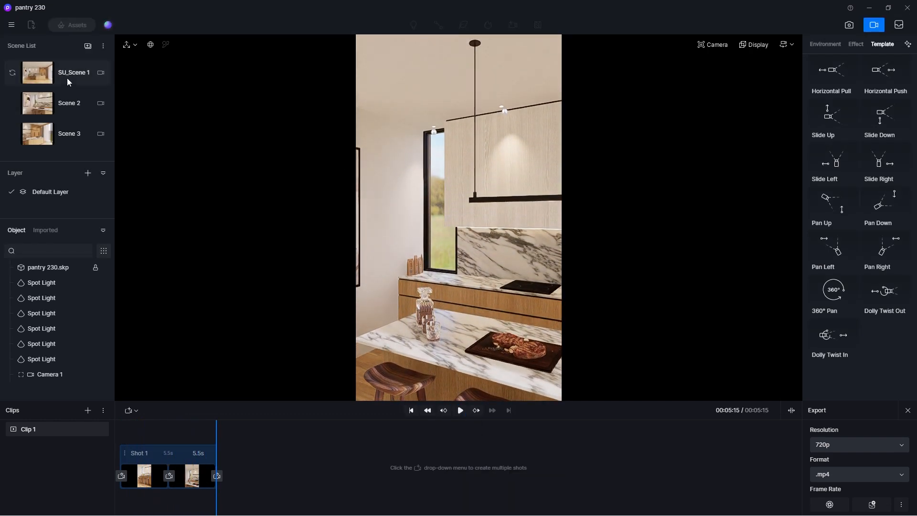
pyautogui.click(12, 25)
pyautogui.moveTo(36, 44)
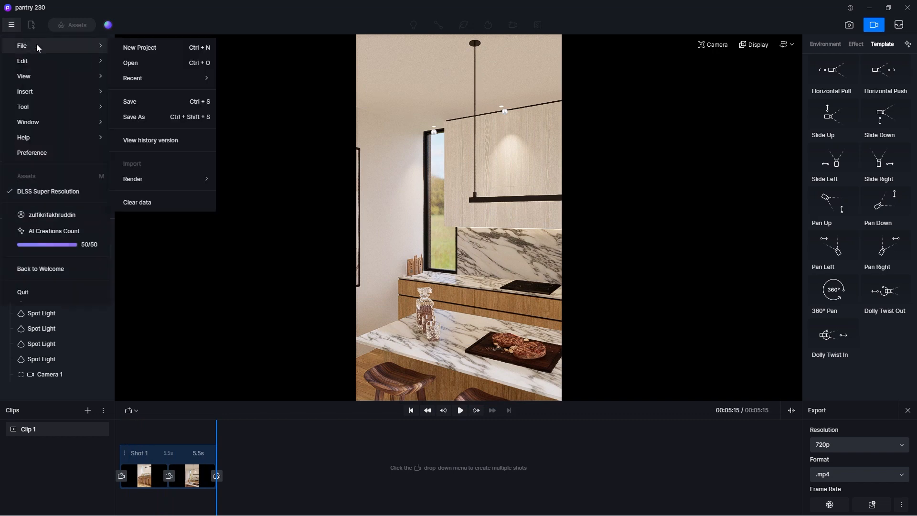
pyautogui.click(133, 95)
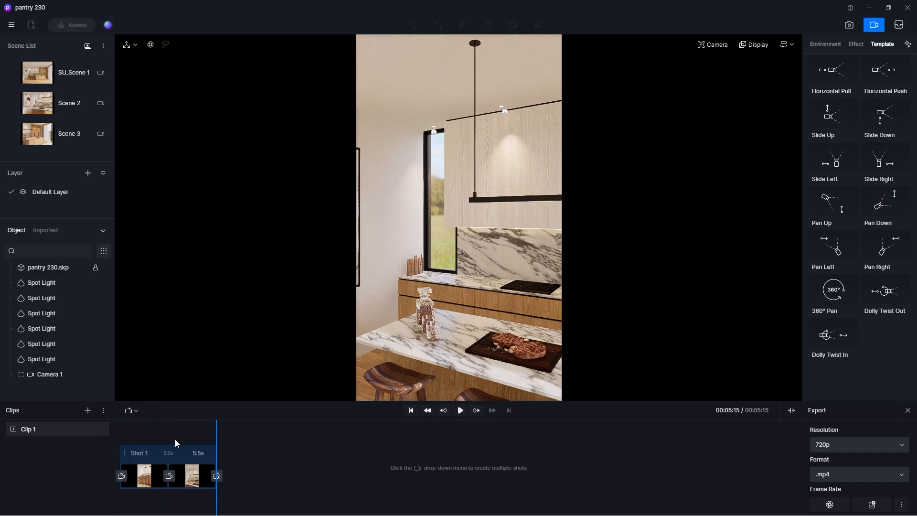
# Try a 5 s duration for Shot 1 and play the clip from its beginning twice.
pyautogui.doubleClick(214, 454)
pyautogui.write('5')
pyautogui.press('Return')
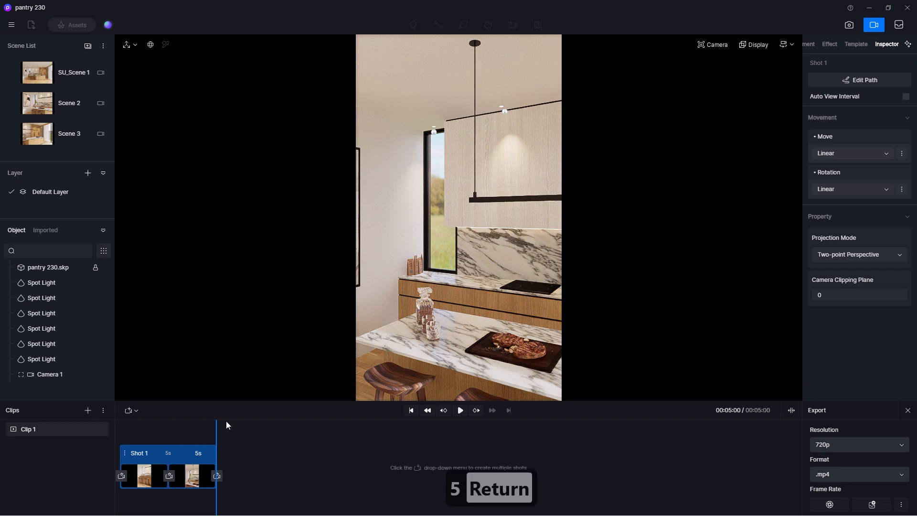
pyautogui.moveTo(217, 426); pyautogui.dragTo(117, 440)
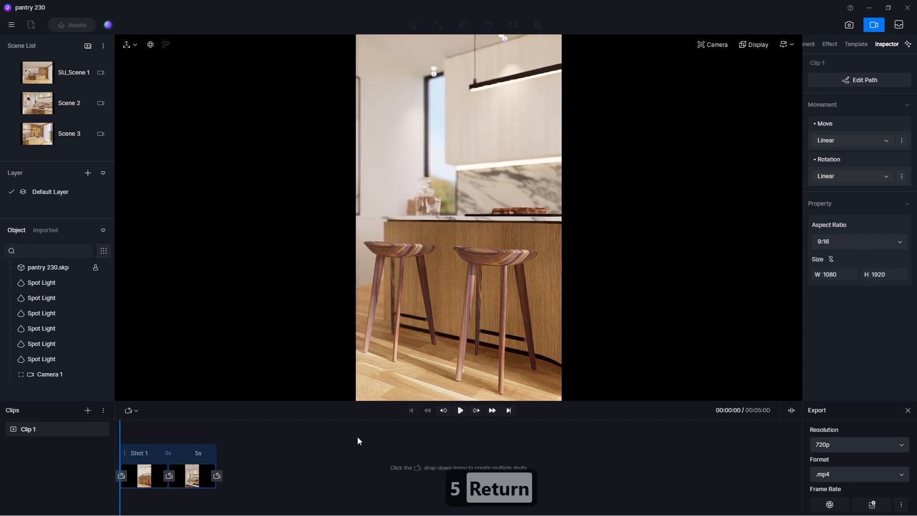
pyautogui.click(458, 412)
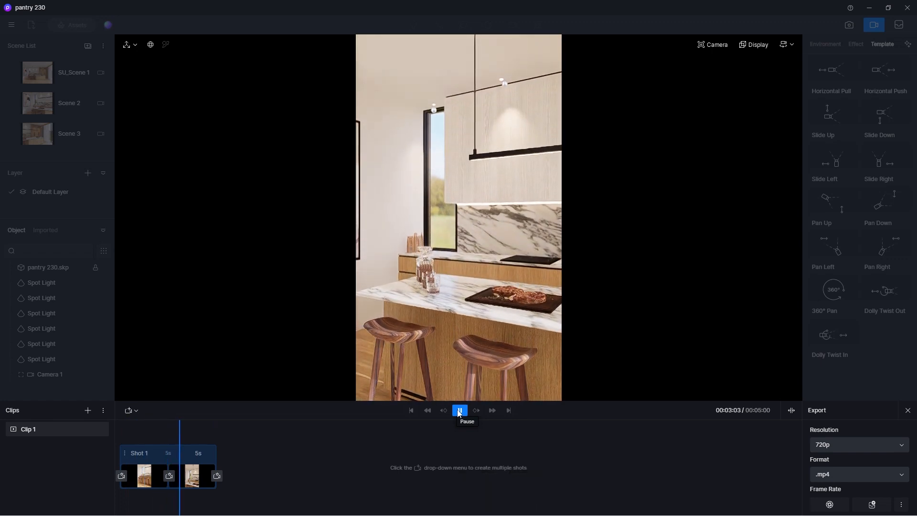
pyautogui.click(458, 412)
pyautogui.moveTo(201, 426); pyautogui.dragTo(121, 428)
pyautogui.click(460, 411)
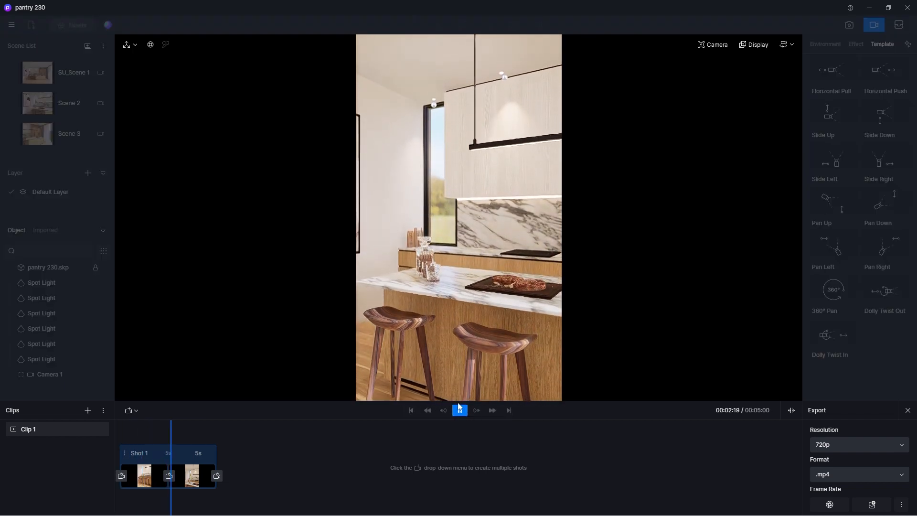
pyautogui.click(459, 410)
# Set Shot 1's duration back to 5.5 s and preview the camera rise again.
pyautogui.doubleClick(192, 454)
pyautogui.write('5.5')
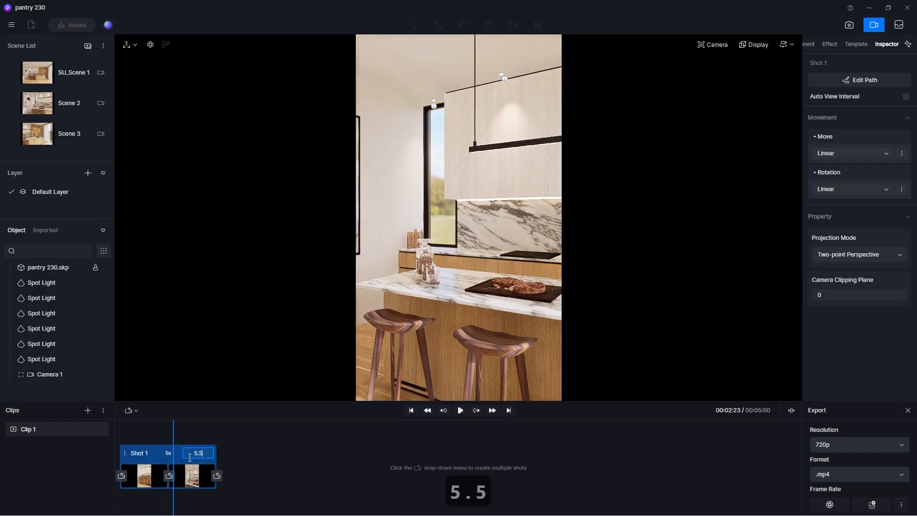
pyautogui.press('Return')
pyautogui.click(165, 431)
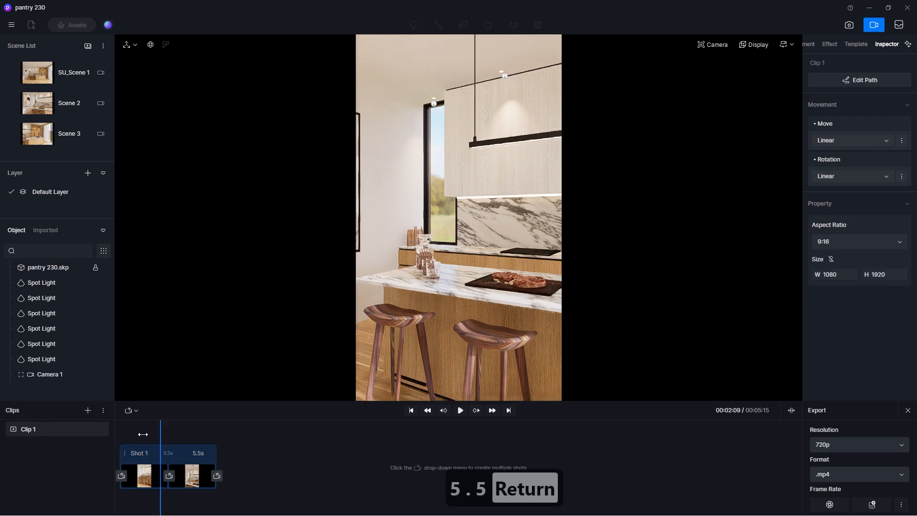
pyautogui.click(460, 411)
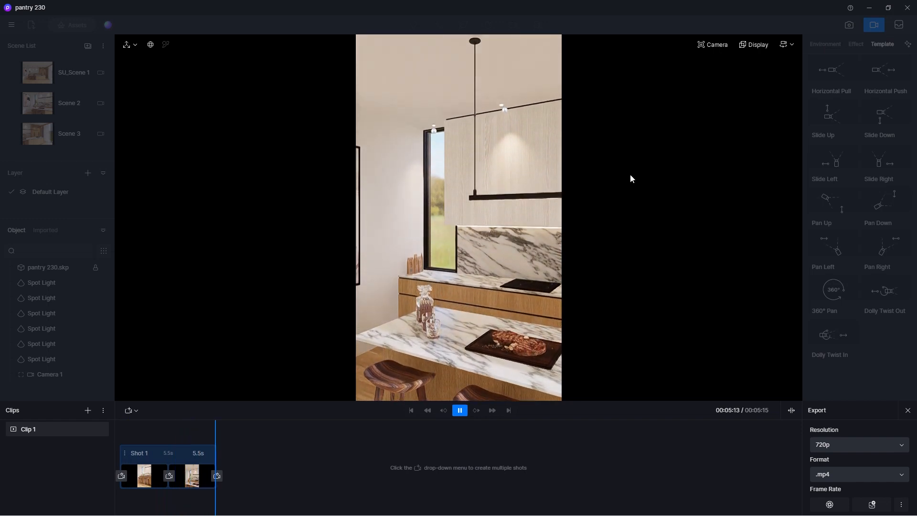
# Save the project and leave the video mode.
pyautogui.click(10, 26)
pyautogui.moveTo(48, 45)
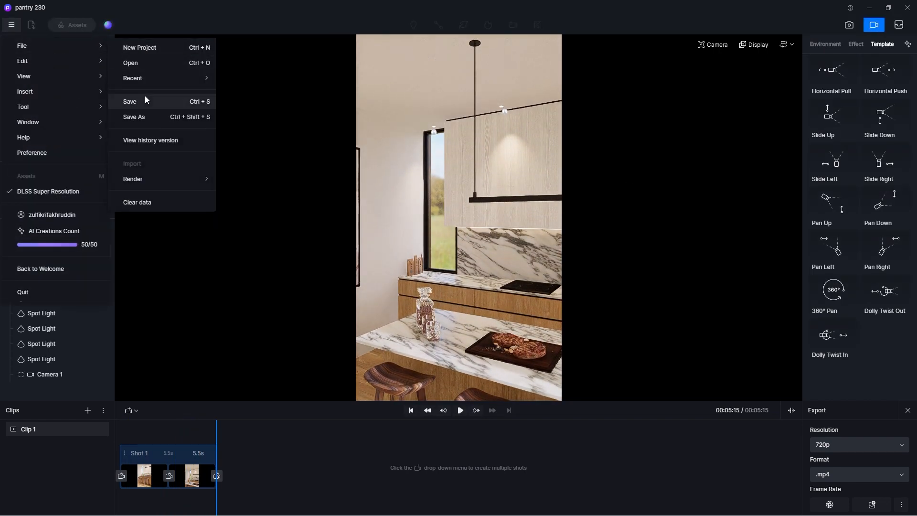
pyautogui.click(206, 99)
pyautogui.click(870, 30)
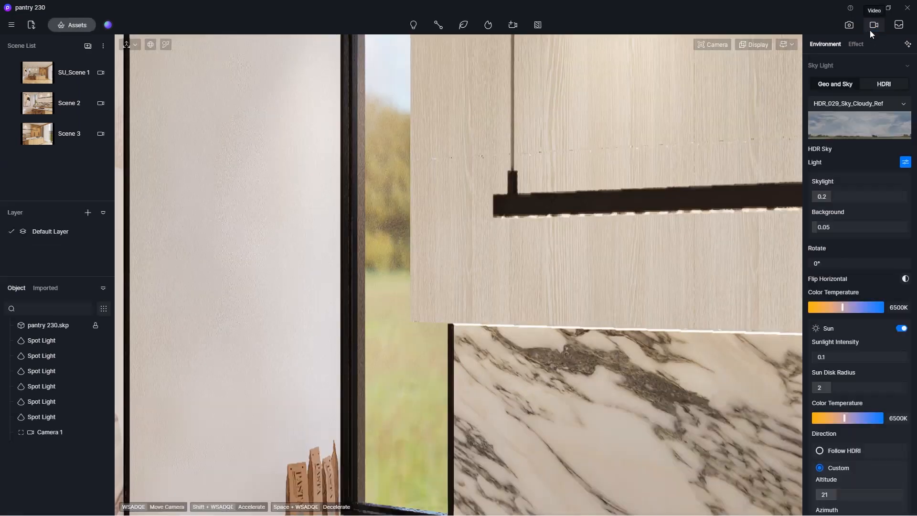
# Switch to Scene 3, create a new camera from its view and set its aspect ratio to 9:16.
pyautogui.click(35, 138)
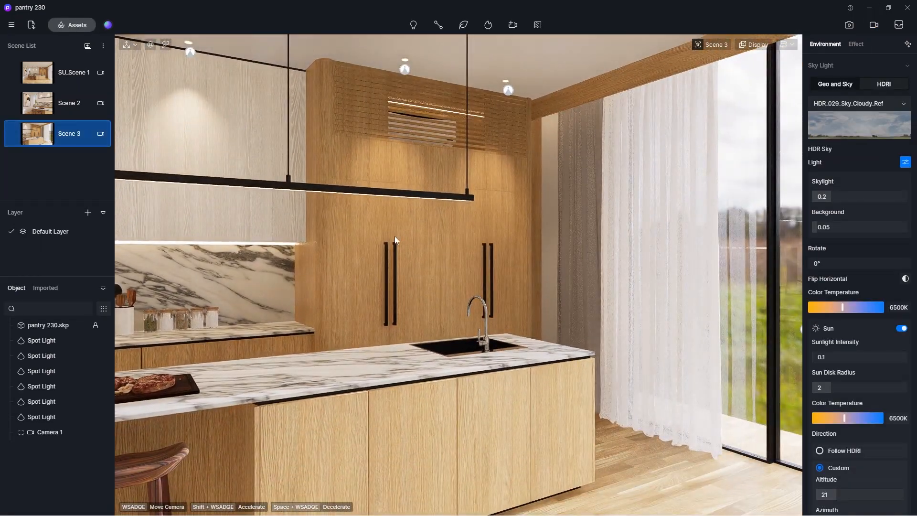
pyautogui.click(513, 26)
pyautogui.click(510, 60)
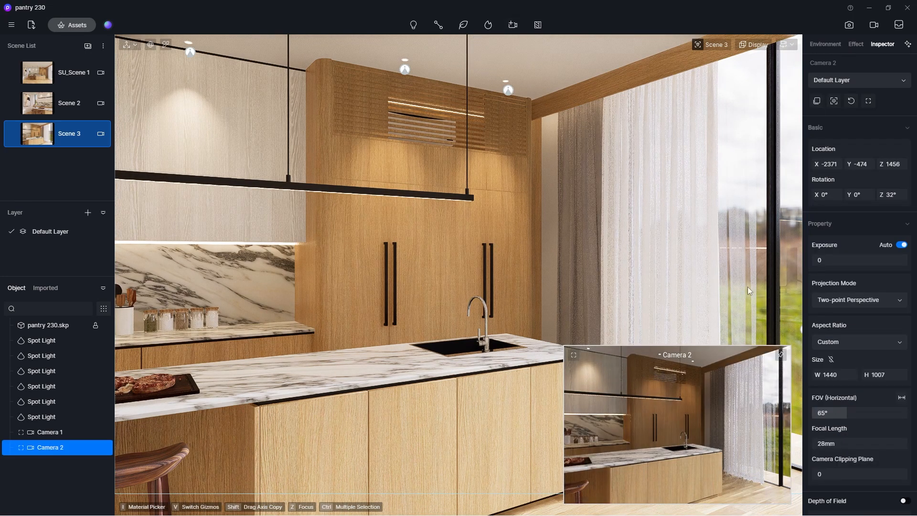
pyautogui.click(872, 344)
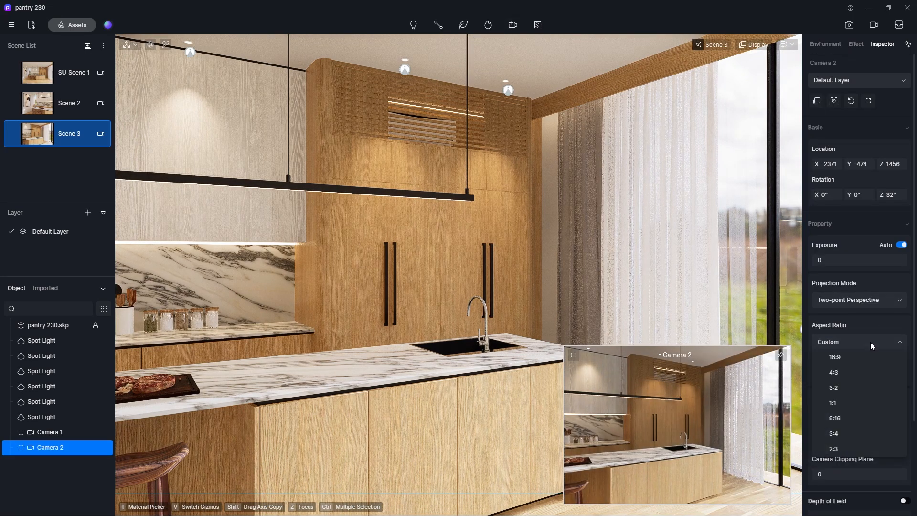
pyautogui.click(843, 419)
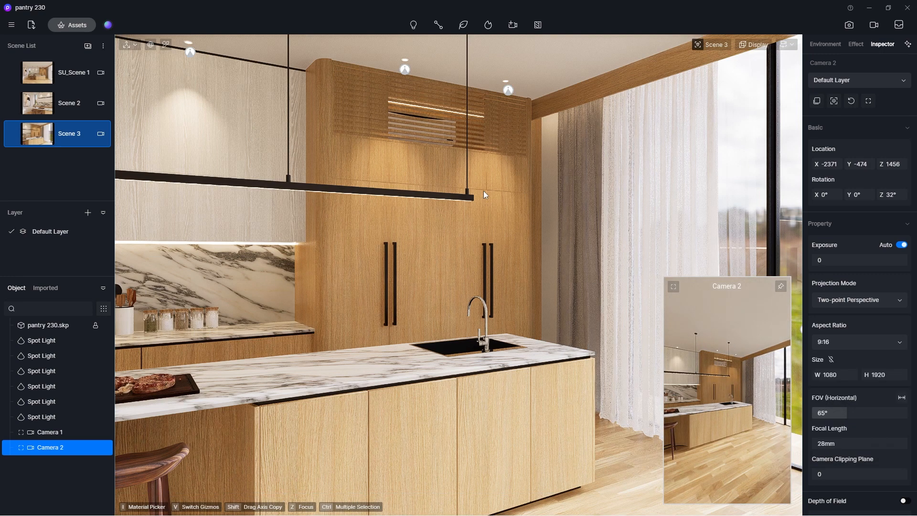
# Return to the video mode and add a second clip for editing.
pyautogui.click(873, 26)
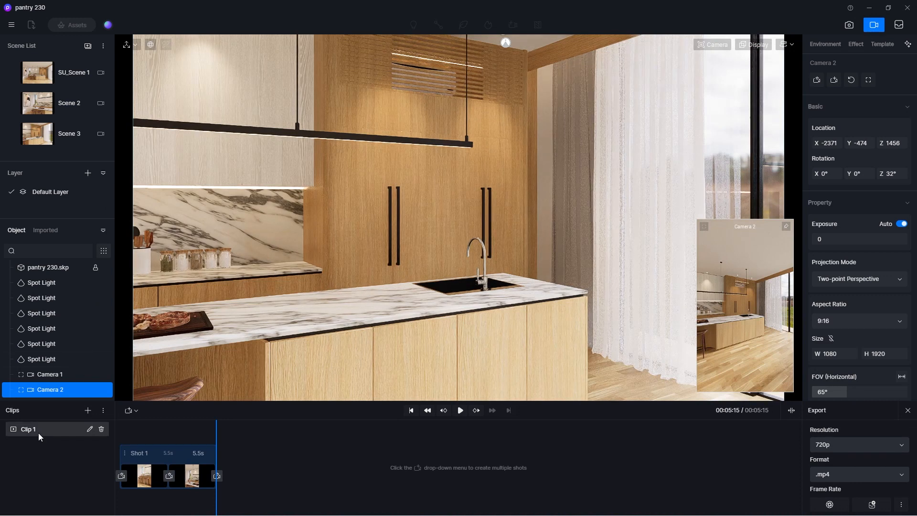
pyautogui.click(88, 410)
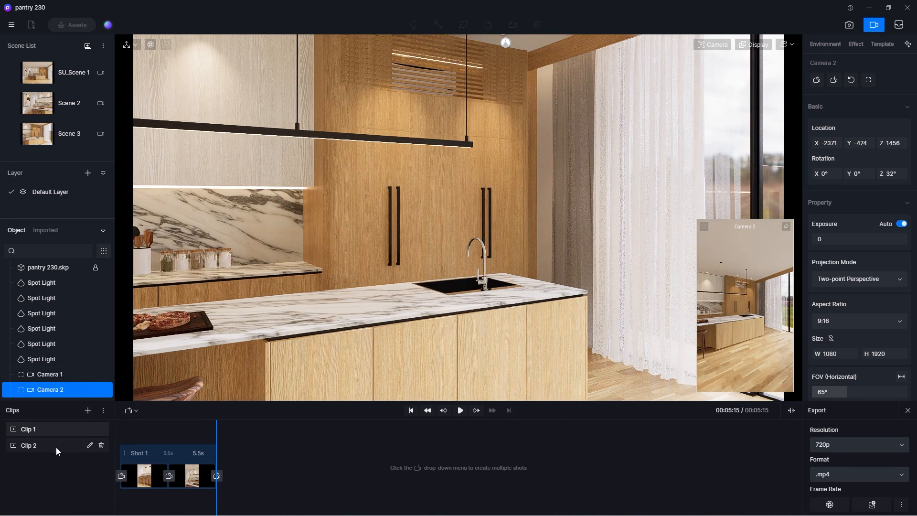
pyautogui.click(56, 446)
# Add Camera 2 as the first shot of Clip 2 and go to the start of the shot.
pyautogui.click(128, 410)
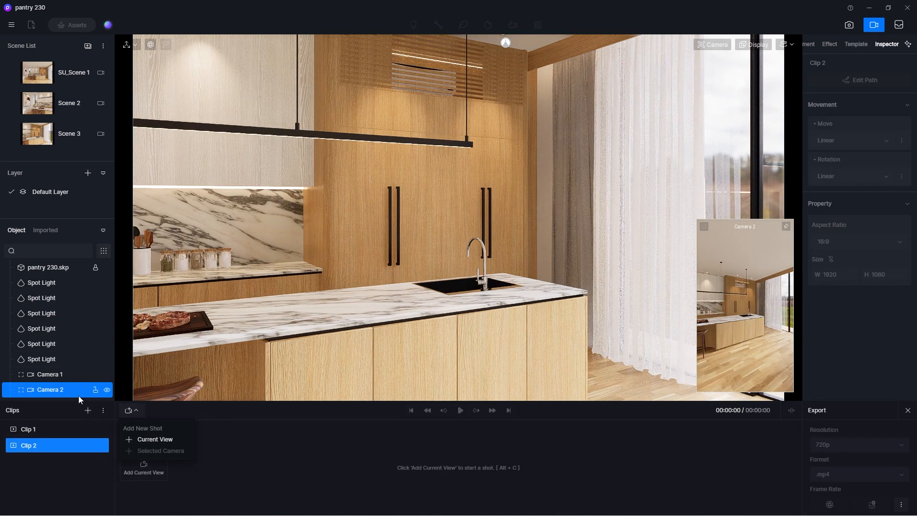
pyautogui.click(89, 395)
pyautogui.click(131, 411)
pyautogui.click(155, 452)
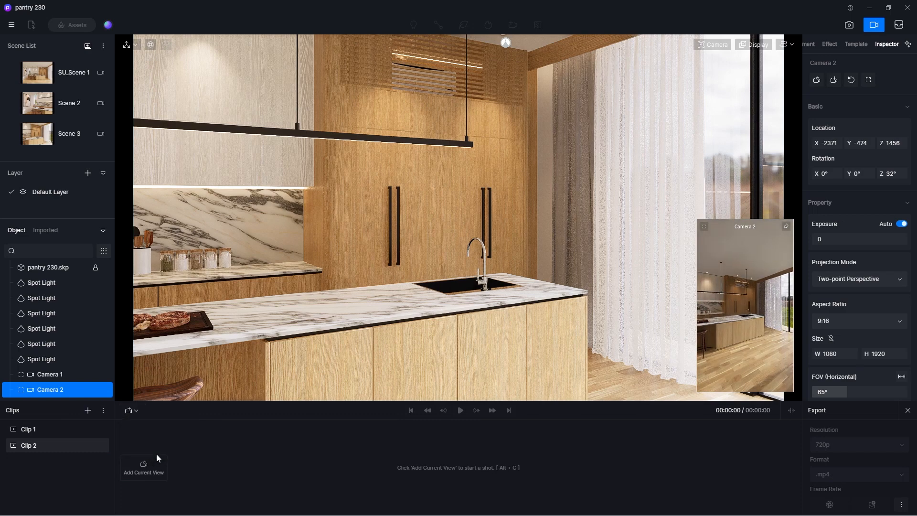
pyautogui.moveTo(163, 469)
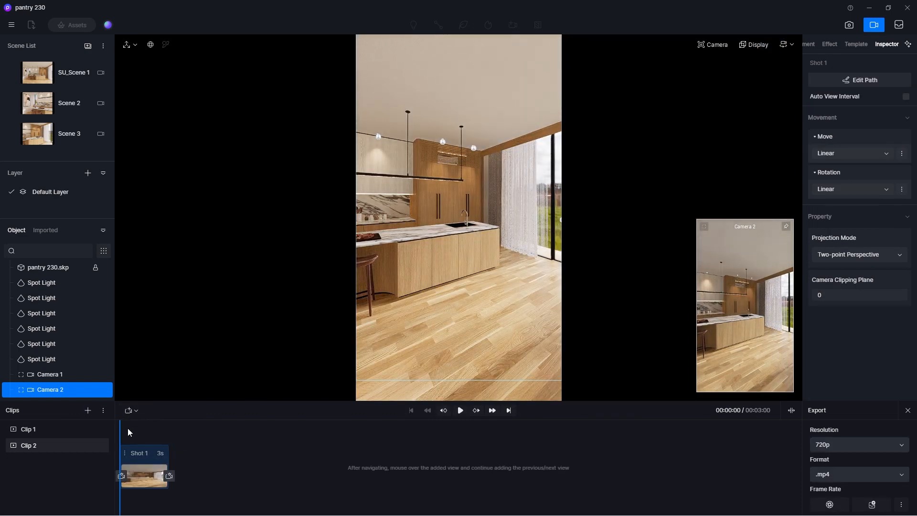
pyautogui.click(121, 427)
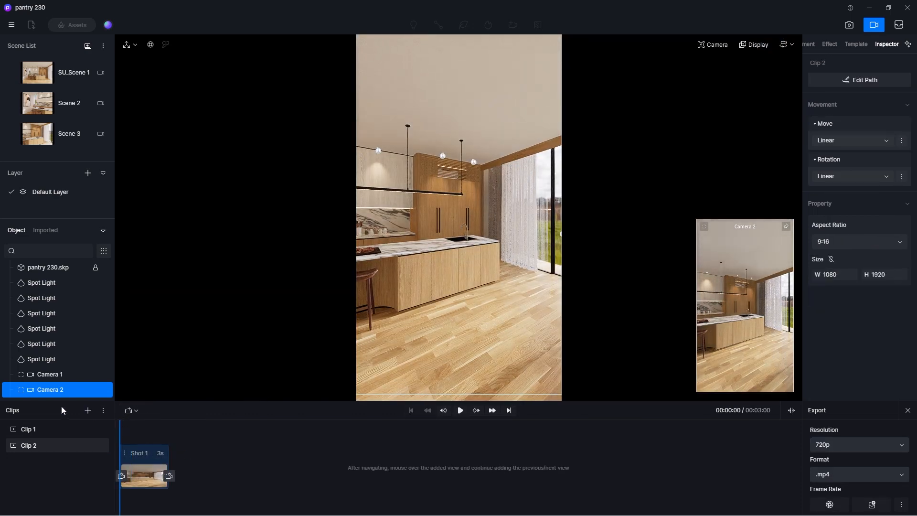
# Enter Camera 2's view, set its field of view to 35° and switch it to perspective projection.
pyautogui.click(22, 389)
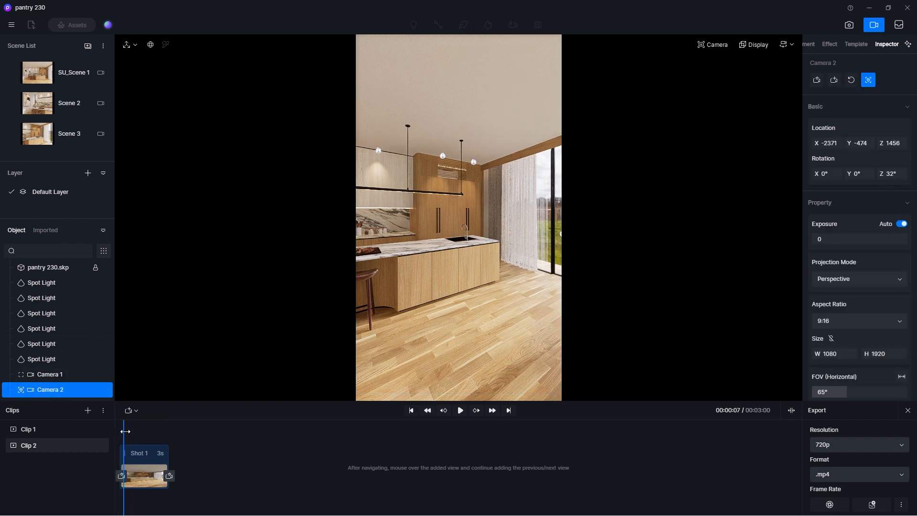
pyautogui.click(712, 46)
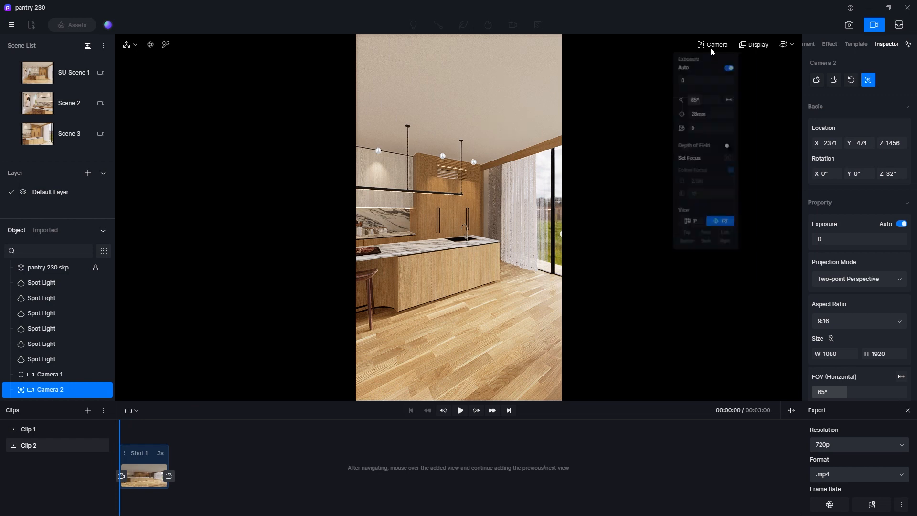
pyautogui.click(720, 106)
pyautogui.write('35')
pyautogui.press('Return')
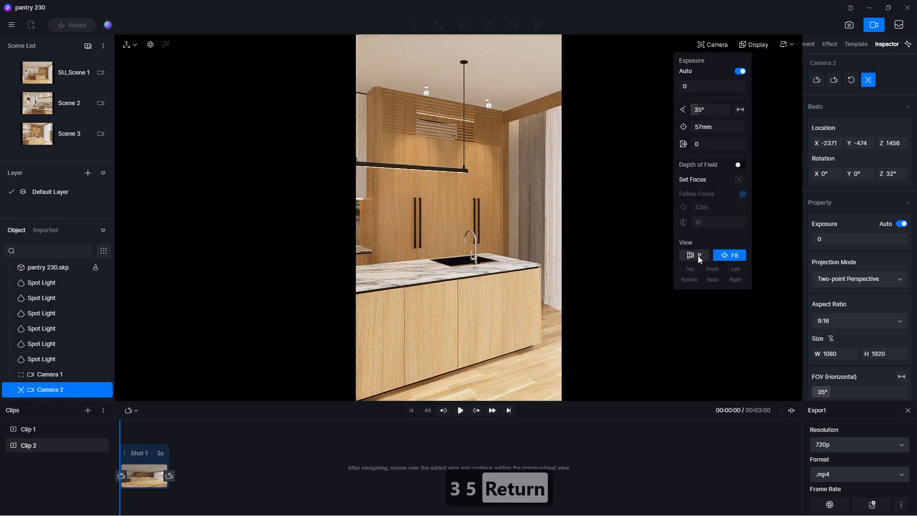
pyautogui.click(698, 256)
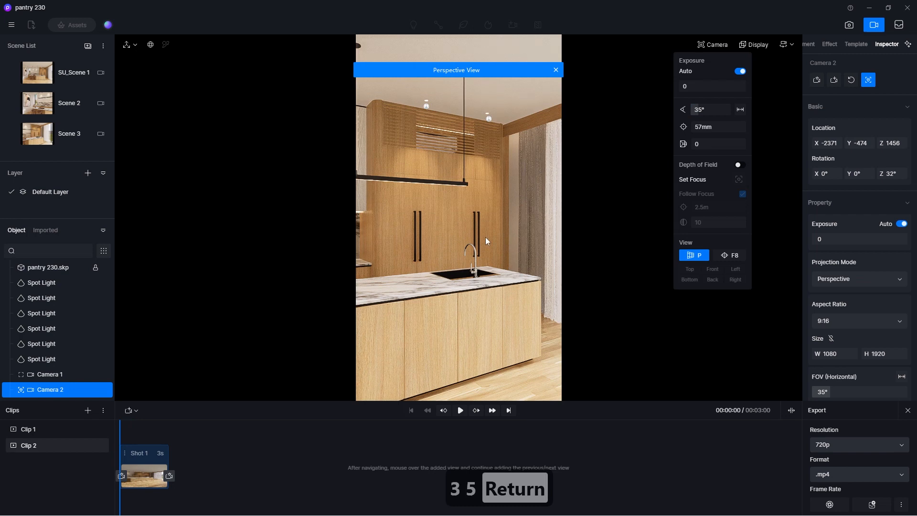
# Turn Camera 2 to a Z rotation of 360° facing the kitchen straight on, and slide it along the island to about Y 1637.
pyautogui.moveTo(486, 237); pyautogui.dragTo(237, 236, button='right')
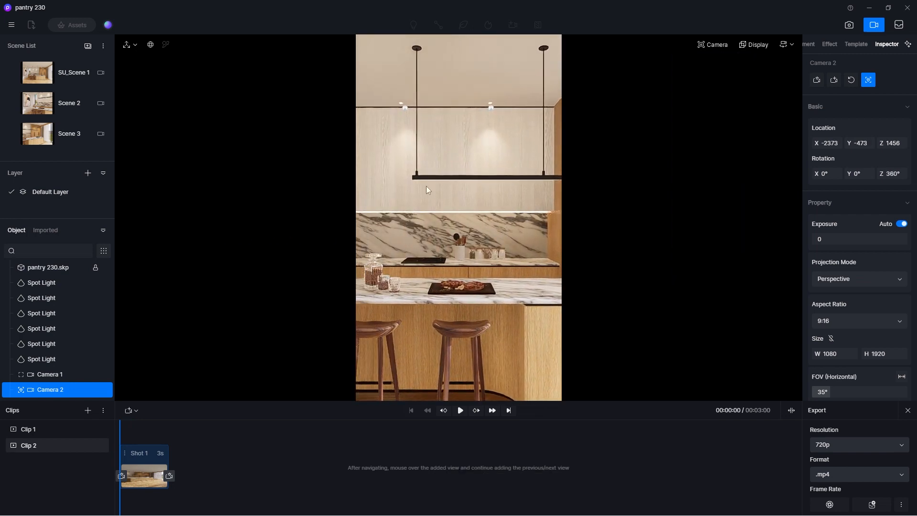
pyautogui.press('d')
pyautogui.press('d')
pyautogui.press('d')
pyautogui.press('d')
pyautogui.press('d')
pyautogui.press('d')
pyautogui.press('d')
pyautogui.press('d')
pyautogui.press('d')
pyautogui.press('d')
pyautogui.press('d')
pyautogui.press('d')
pyautogui.press('d')
pyautogui.press('d')
pyautogui.press('d')
pyautogui.press('d')
pyautogui.press('d')
pyautogui.press('d')
pyautogui.press('d')
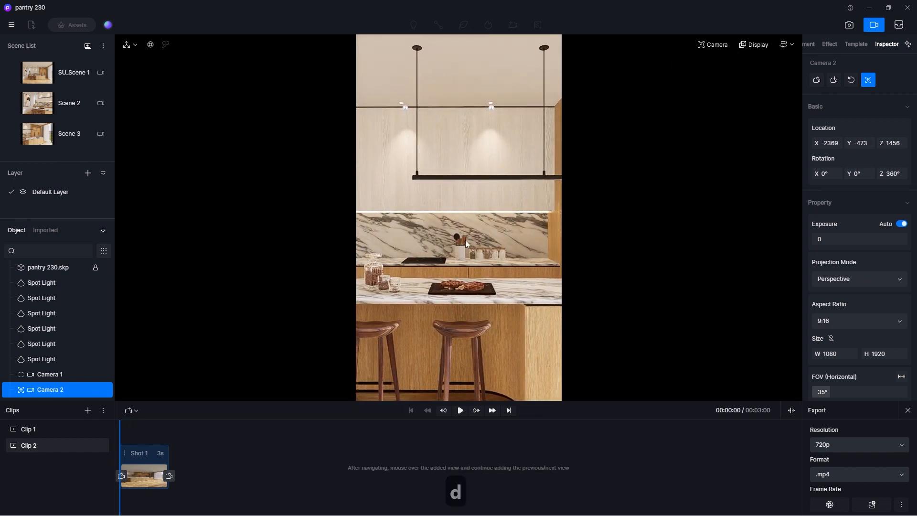
pyautogui.press('d')
pyautogui.press('d')
pyautogui.press('d')
pyautogui.press('d')
pyautogui.press('d')
pyautogui.press('d')
pyautogui.press('d')
pyautogui.press('d')
pyautogui.press('d')
pyautogui.press('d')
pyautogui.press('d')
pyautogui.press('d')
pyautogui.press('d')
pyautogui.press('d')
pyautogui.press('d')
pyautogui.press('d')
pyautogui.press('d')
pyautogui.press('d')
pyautogui.press('d')
pyautogui.press('d')
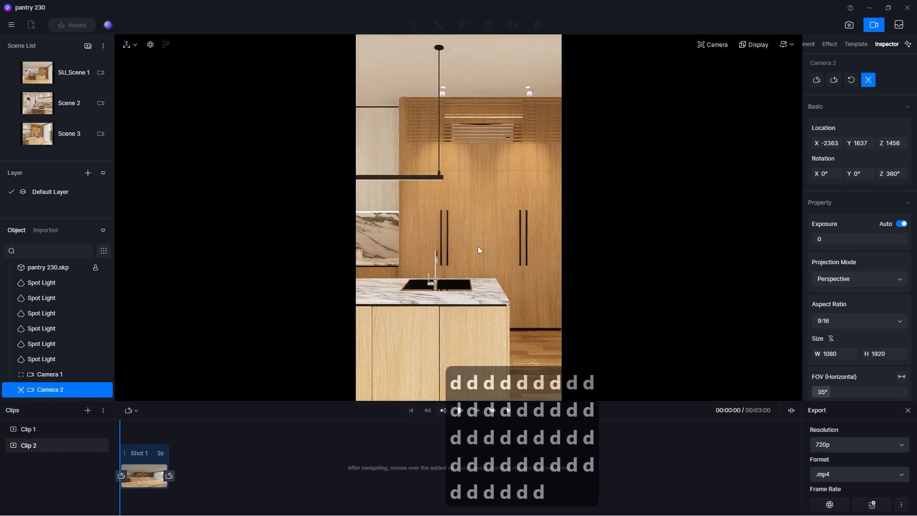
# Raise Camera 2 to a height of about 1572 and widen its field of view to 45°.
pyautogui.press('q')
pyautogui.press('q')
pyautogui.click(713, 44)
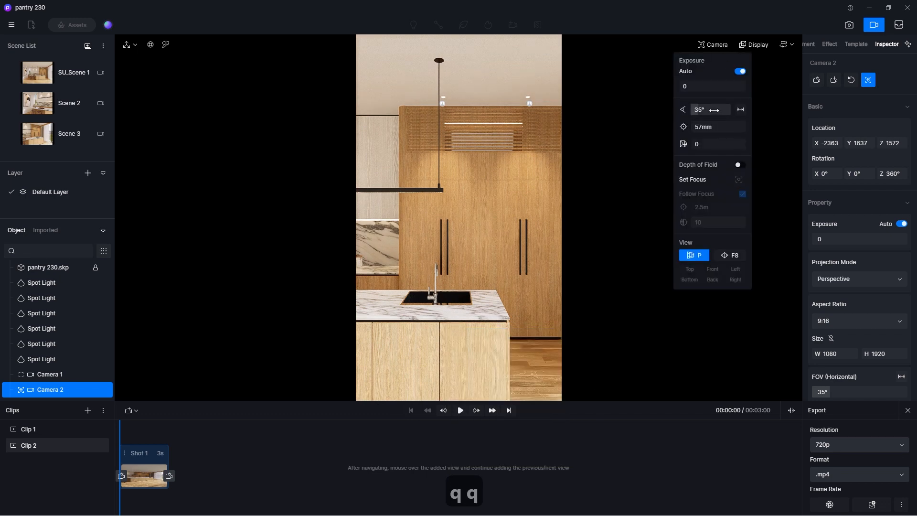
pyautogui.write('45')
pyautogui.press('Return')
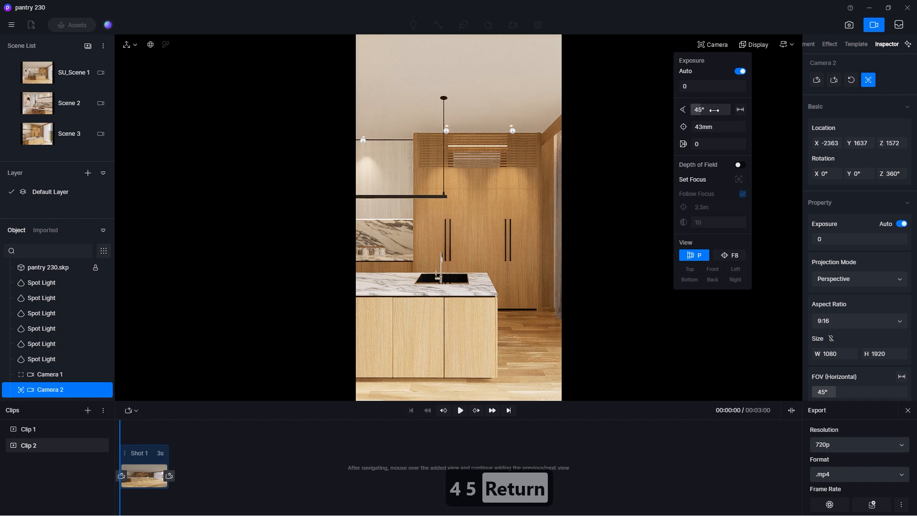
# Reframe the island and sink by moving Camera 2 to about Y 1275 at a height of about 1505.
pyautogui.click(512, 282)
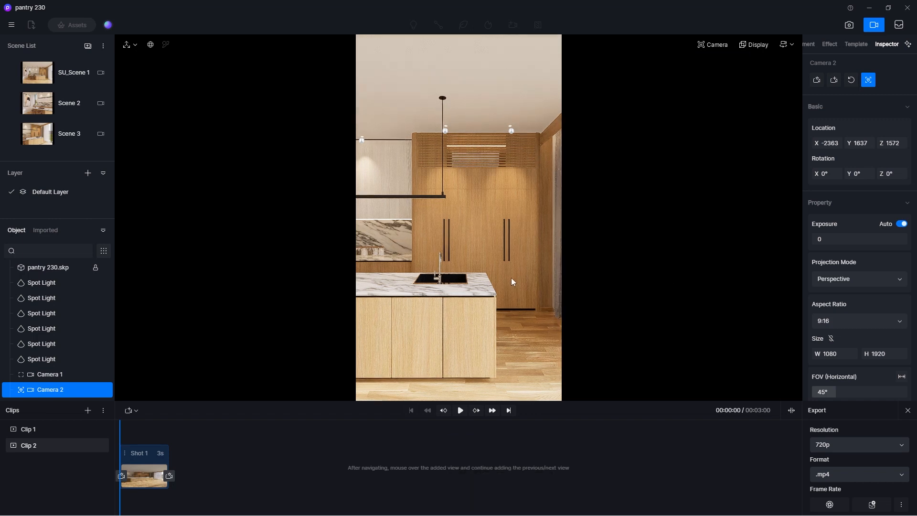
pyautogui.press('e')
pyautogui.press('e')
pyautogui.press('e')
pyautogui.press('e')
pyautogui.press('e')
pyautogui.press('e')
pyautogui.press('e')
pyautogui.press('e')
pyautogui.press('e')
pyautogui.press('e')
pyautogui.press('e')
pyautogui.press('e')
pyautogui.press('q')
pyautogui.press('q')
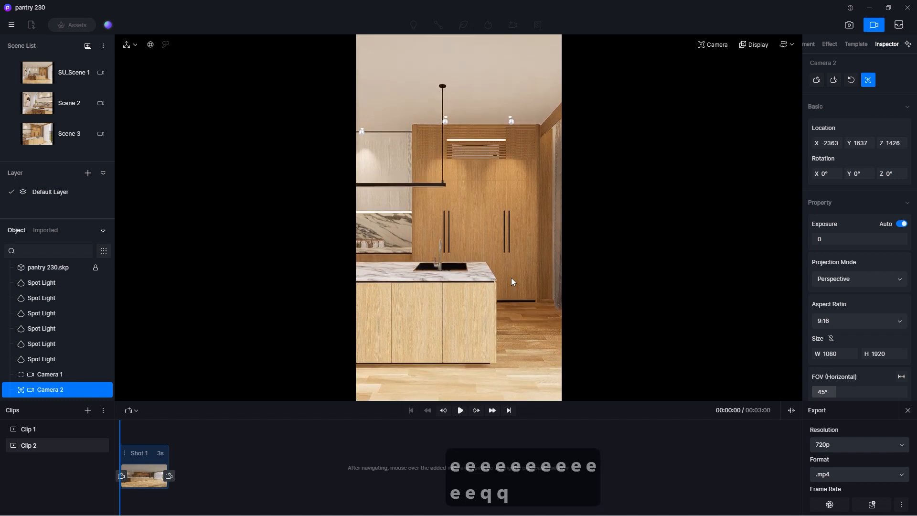
pyautogui.press('d')
pyautogui.press('a')
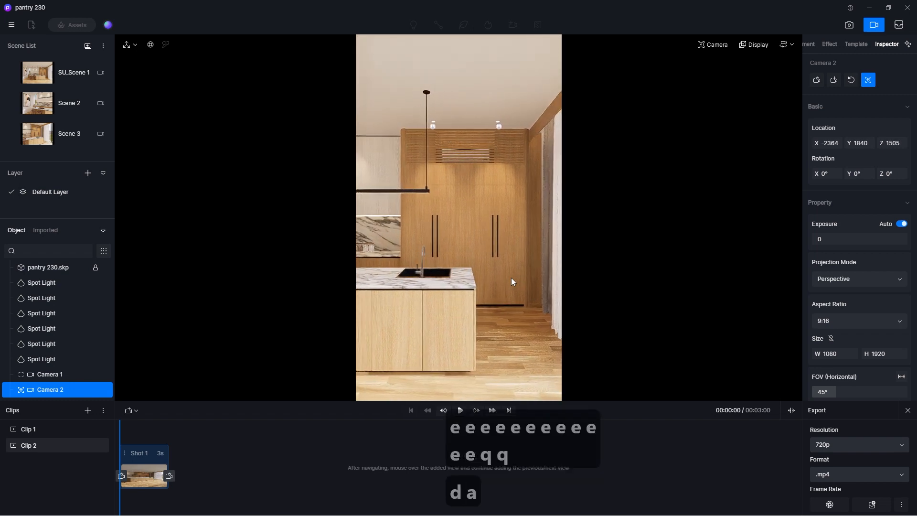
pyautogui.press('a')
pyautogui.press('a')
pyautogui.press('a')
pyautogui.press('a')
pyautogui.press('a')
pyautogui.press('a')
pyautogui.press('a')
pyautogui.press('a')
pyautogui.press('a')
pyautogui.press('a')
pyautogui.press('d')
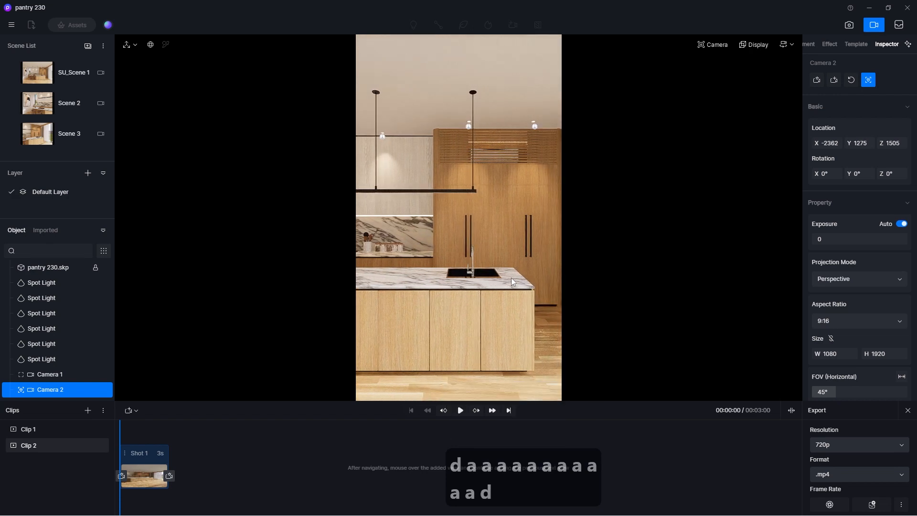
# Show the composition grid, lower the camera to a height of about 1426, and update Shot 1's starting view in Clip 2.
pyautogui.click(755, 46)
pyautogui.click(783, 75)
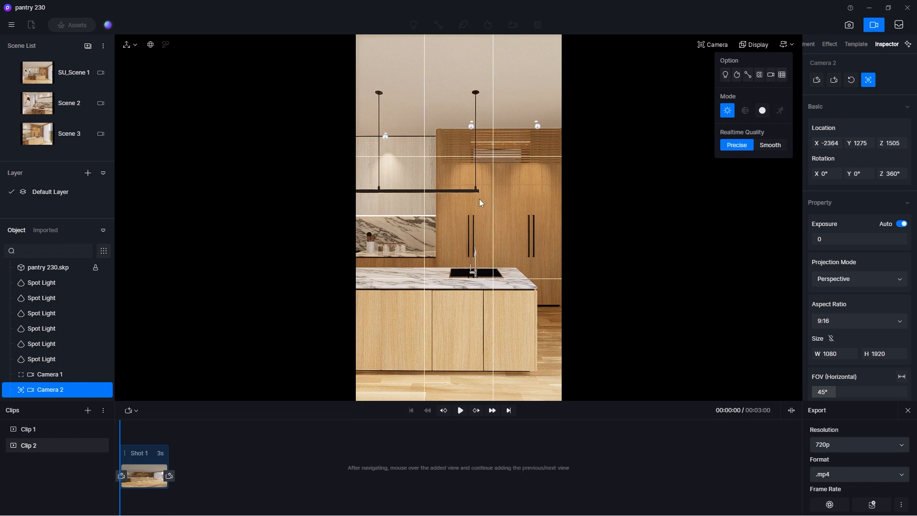
pyautogui.moveTo(480, 198)
pyautogui.mouseDown(button='right')
pyautogui.moveTo(494, 202)
pyautogui.moveTo(454, 207)
pyautogui.moveTo(491, 209)
pyautogui.moveTo(480, 212)
pyautogui.mouseUp(button='right')
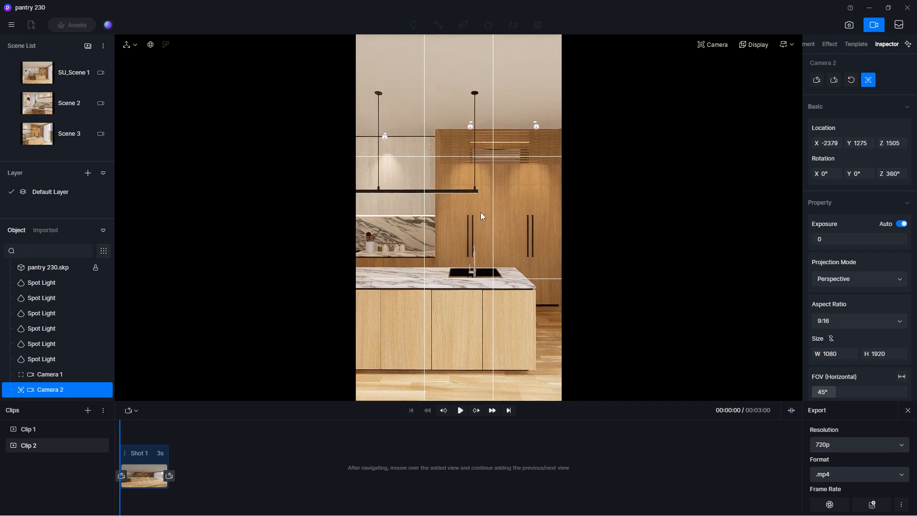
pyautogui.press('e')
pyautogui.press('q')
pyautogui.press('q')
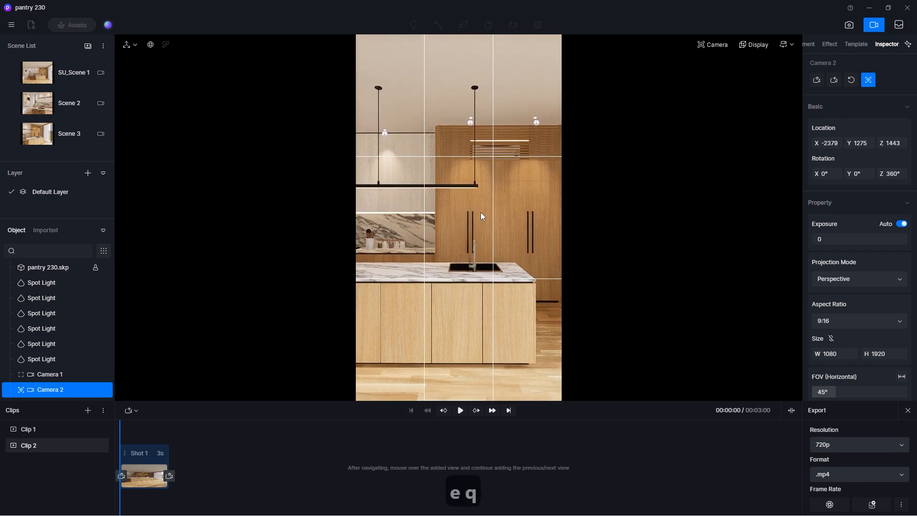
pyautogui.press('e')
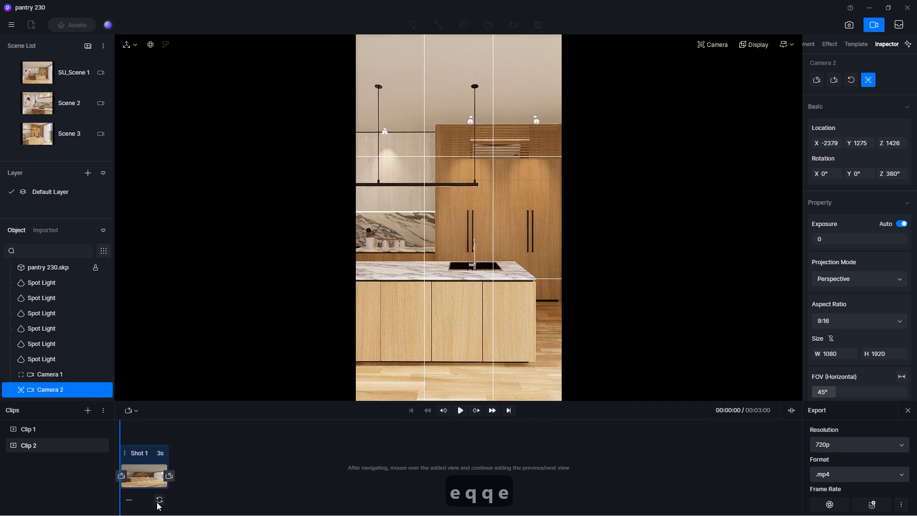
pyautogui.click(159, 500)
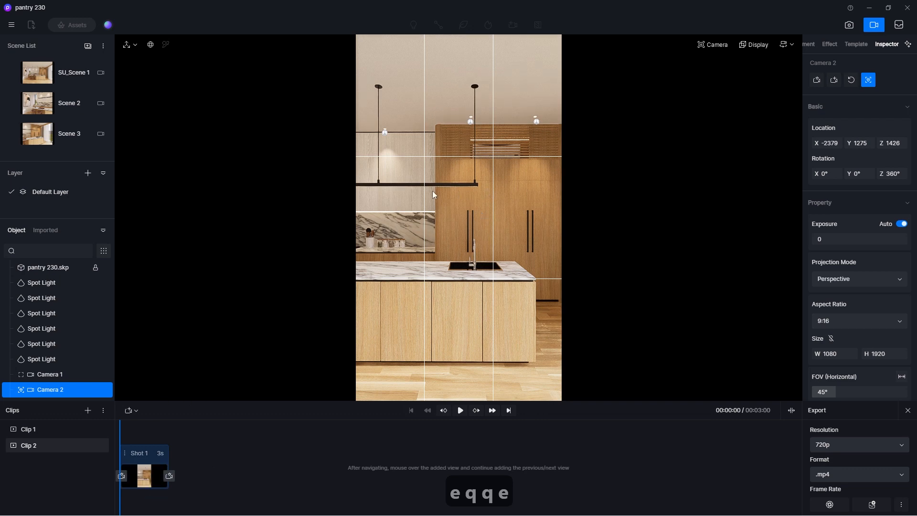
# Slide the camera sideways past the sink to about Y 2433 and add that view as the end of Shot 1.
pyautogui.press('d')
pyautogui.press('d')
pyautogui.press('d')
pyautogui.press('d')
pyautogui.press('d')
pyautogui.press('d')
pyautogui.press('d')
pyautogui.press('d')
pyautogui.press('d')
pyautogui.press('d')
pyautogui.press('d')
pyautogui.press('d')
pyautogui.press('d')
pyautogui.press('d')
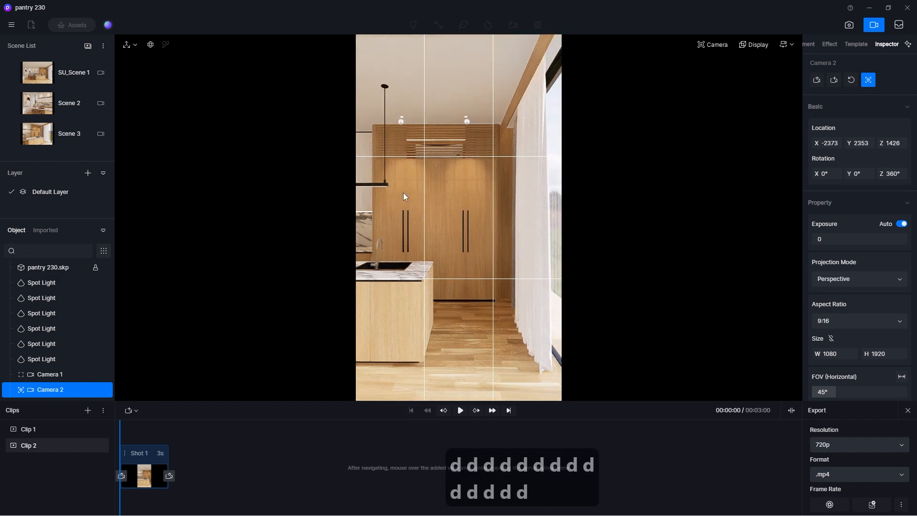
pyautogui.press('d')
pyautogui.press('a')
pyautogui.press('d')
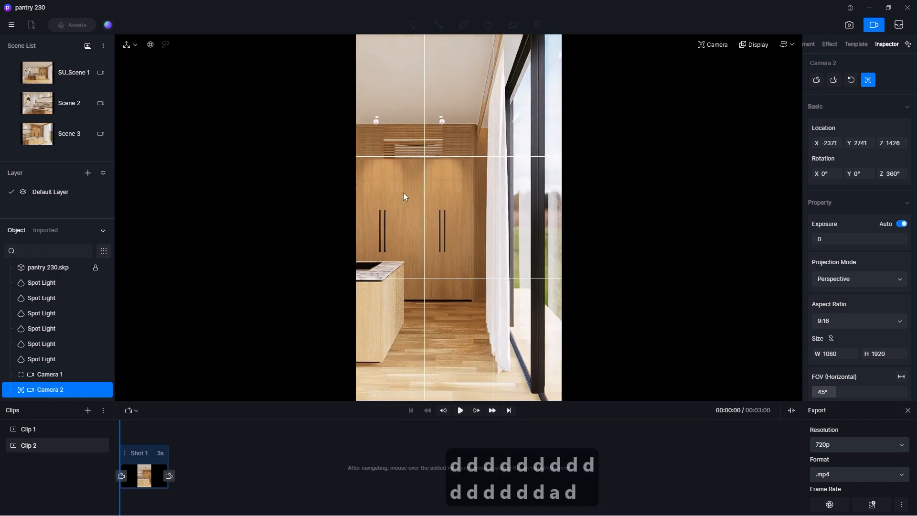
pyautogui.press('a')
pyautogui.press('a')
pyautogui.press('a')
pyautogui.press('d')
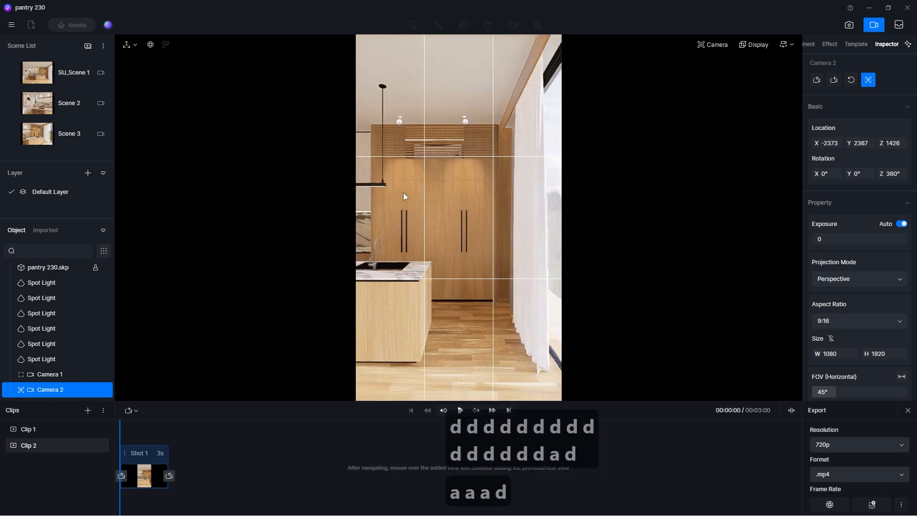
pyautogui.press('d')
pyautogui.press('d')
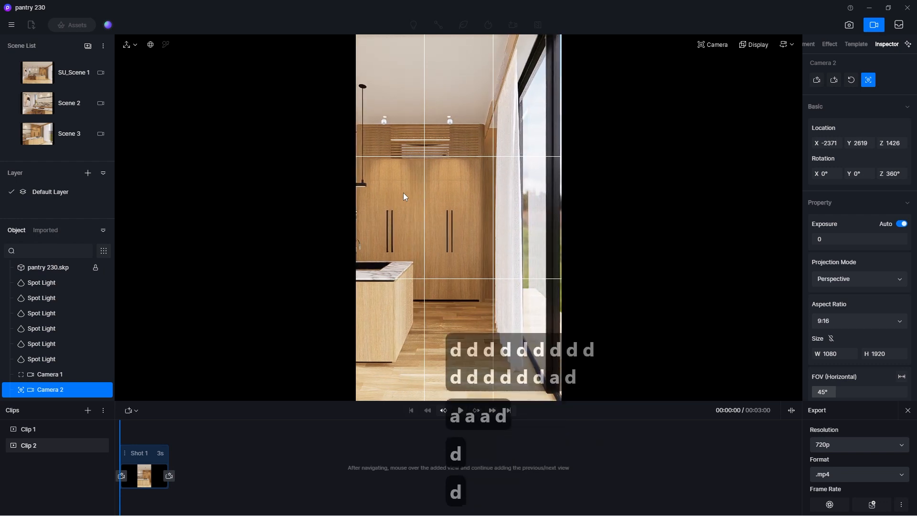
pyautogui.press('a')
pyautogui.press('a')
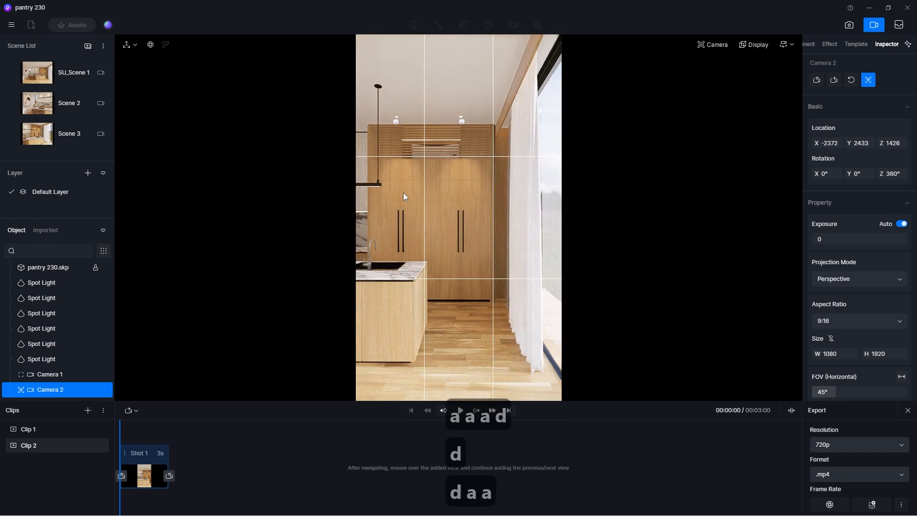
pyautogui.click(169, 476)
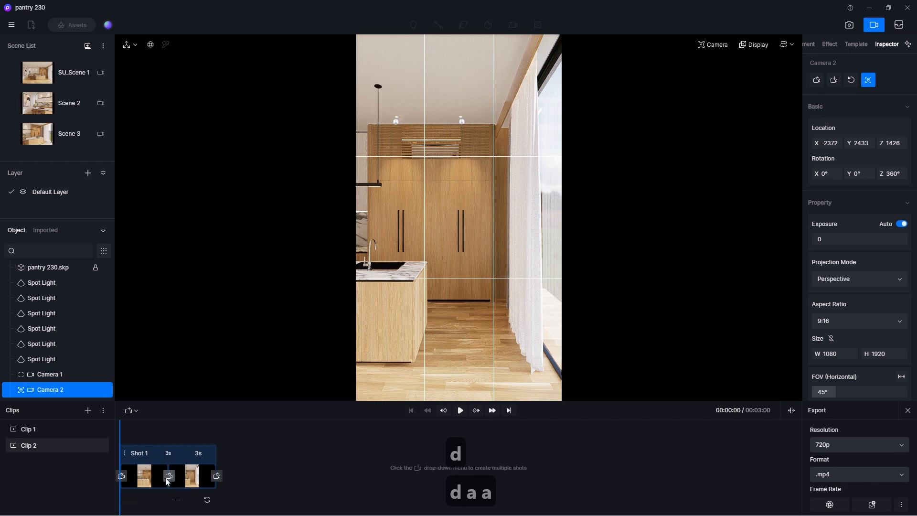
# Set Shot 1's duration to 5 s and preview the movement from the start.
pyautogui.click(199, 454)
pyautogui.write('5')
pyautogui.press('Return')
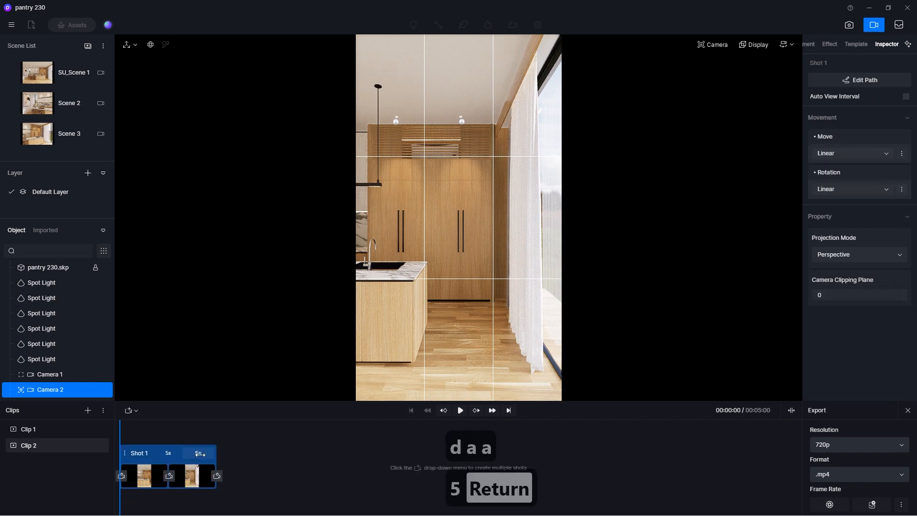
pyautogui.click(121, 428)
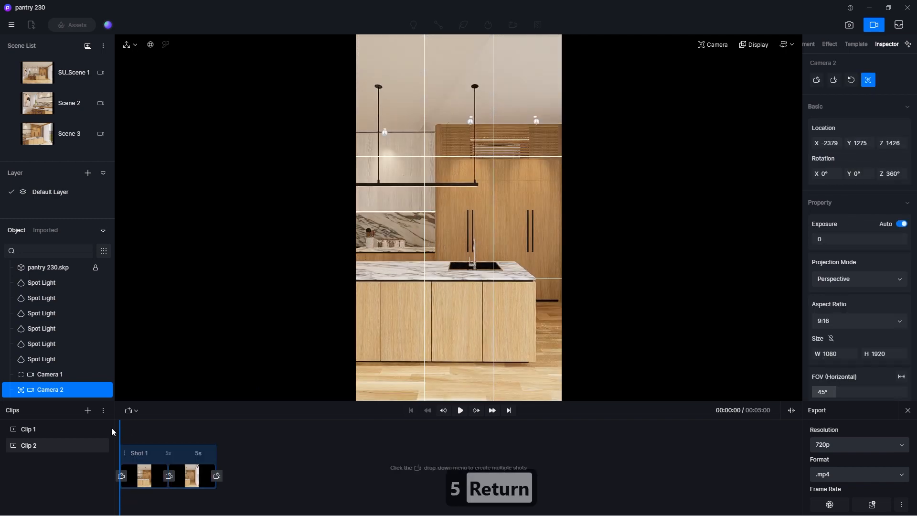
pyautogui.click(459, 412)
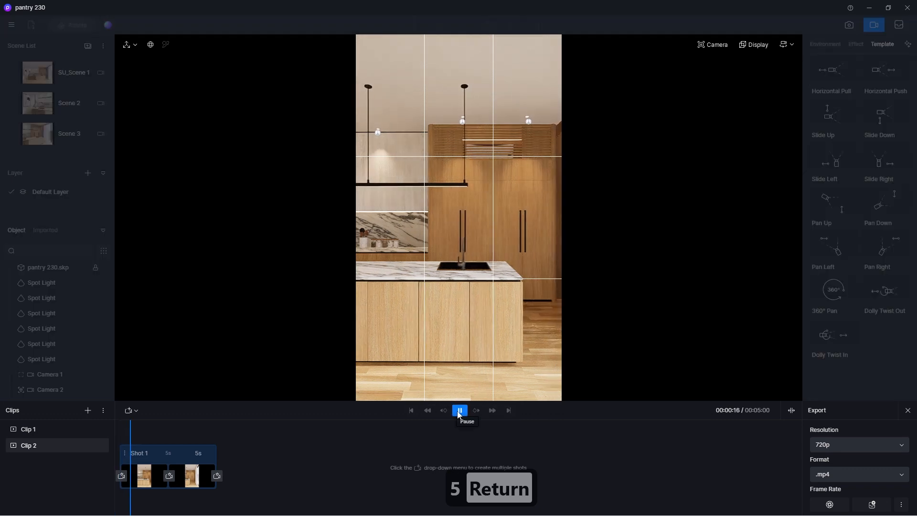
pyautogui.click(460, 410)
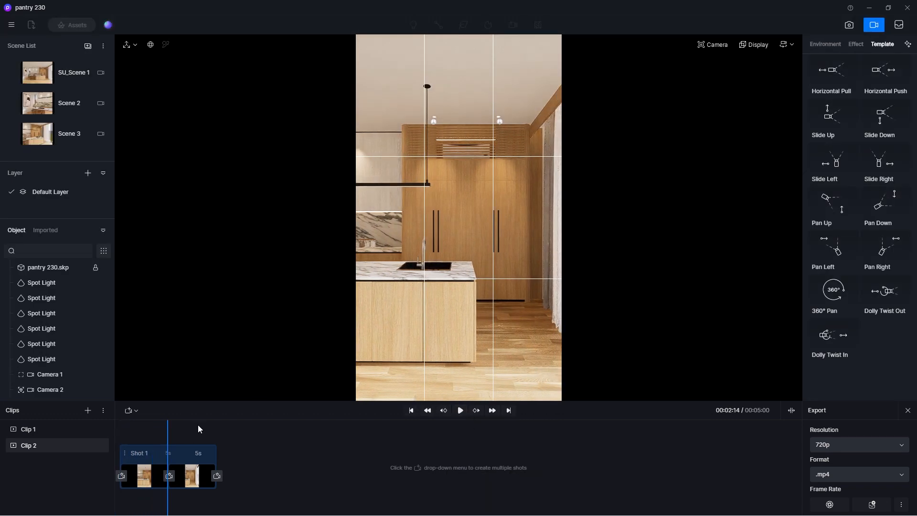
# Shorten Shot 1's duration to 4 s and return the playhead to the start.
pyautogui.doubleClick(201, 452)
pyautogui.write('4')
pyautogui.press('Return')
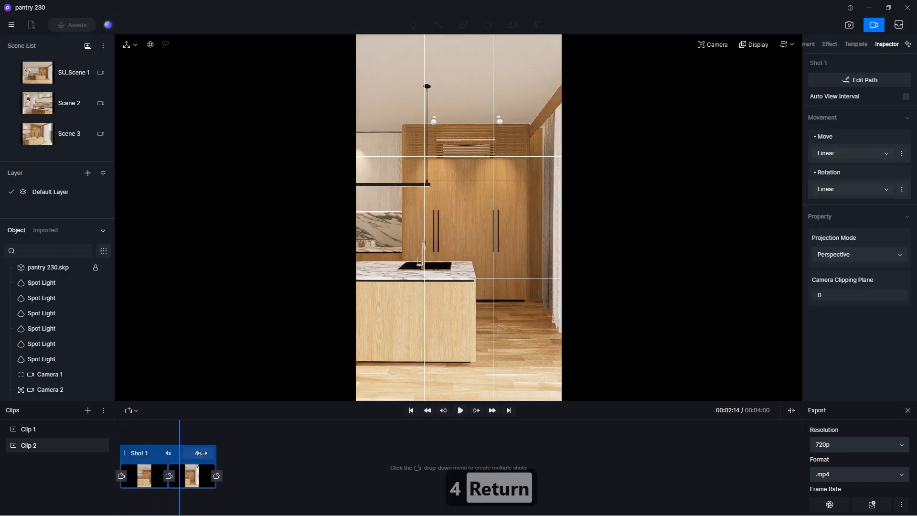
pyautogui.moveTo(179, 426); pyautogui.dragTo(116, 432)
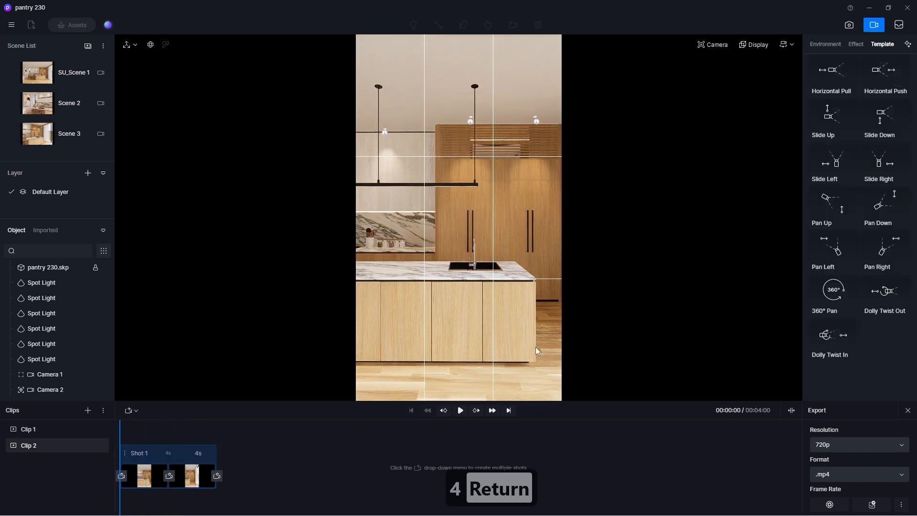
# Hide the composition grid and play back the shot.
pyautogui.click(750, 46)
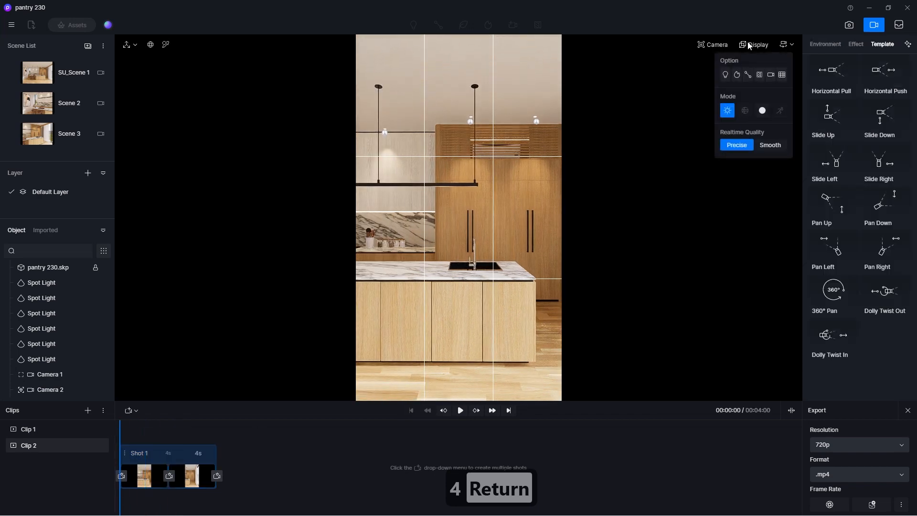
pyautogui.click(782, 77)
pyautogui.click(460, 411)
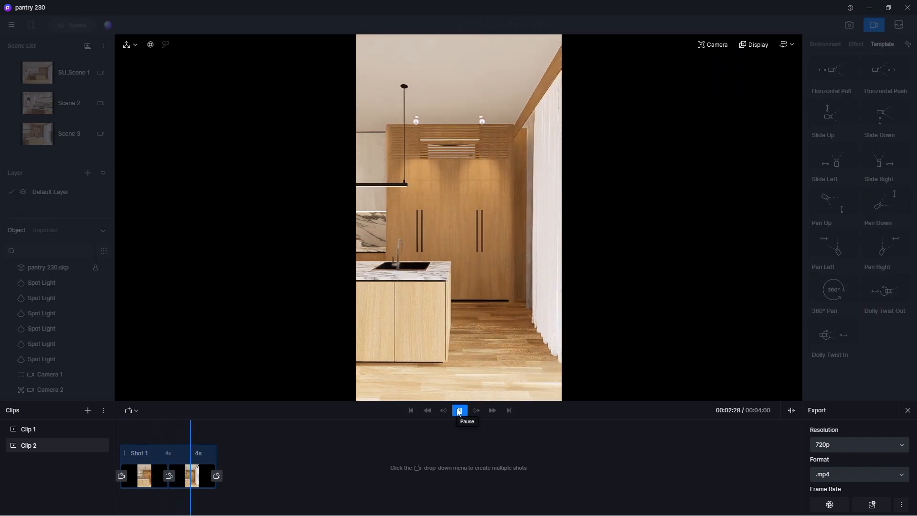
# Set Shot 1's duration to 3 s and replay it from the start.
pyautogui.doubleClick(205, 455)
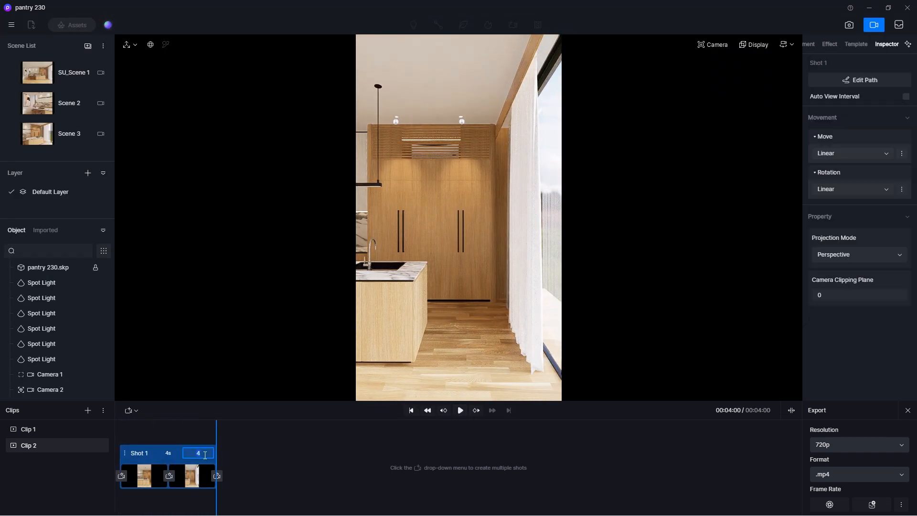
pyautogui.press('Return')
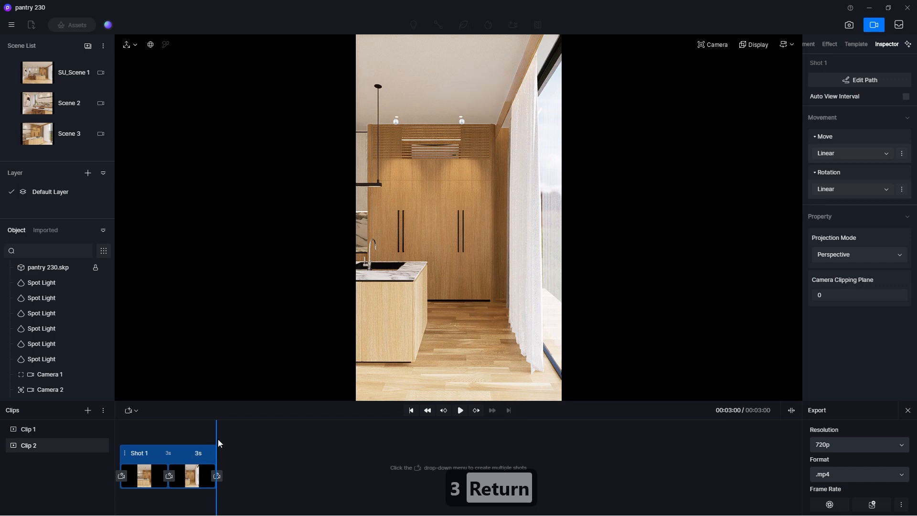
pyautogui.moveTo(215, 434); pyautogui.dragTo(120, 448)
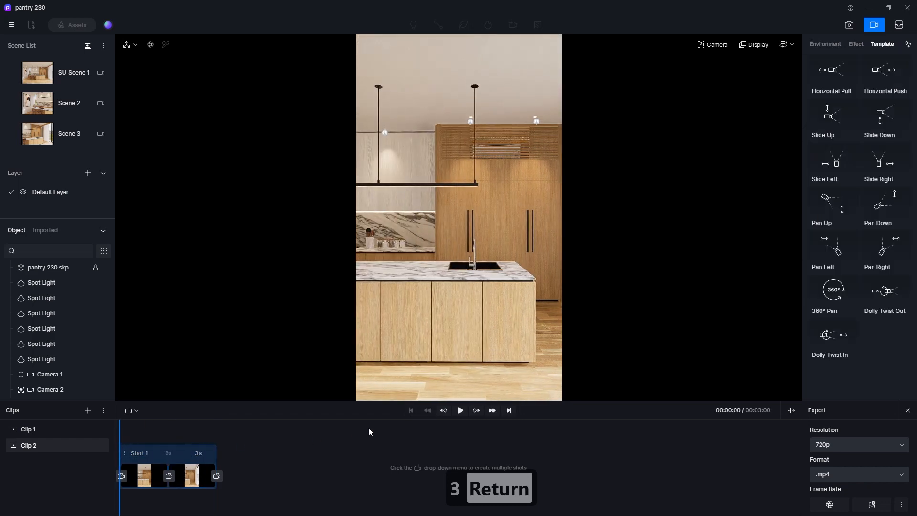
pyautogui.click(461, 413)
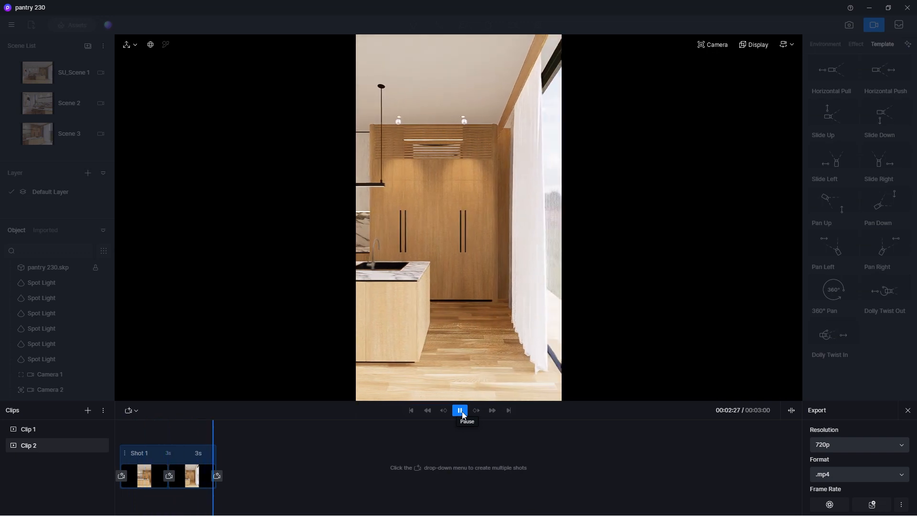
# Set Shot 1's duration to 3.5 s and preview the sliding movement from the start.
pyautogui.doubleClick(204, 455)
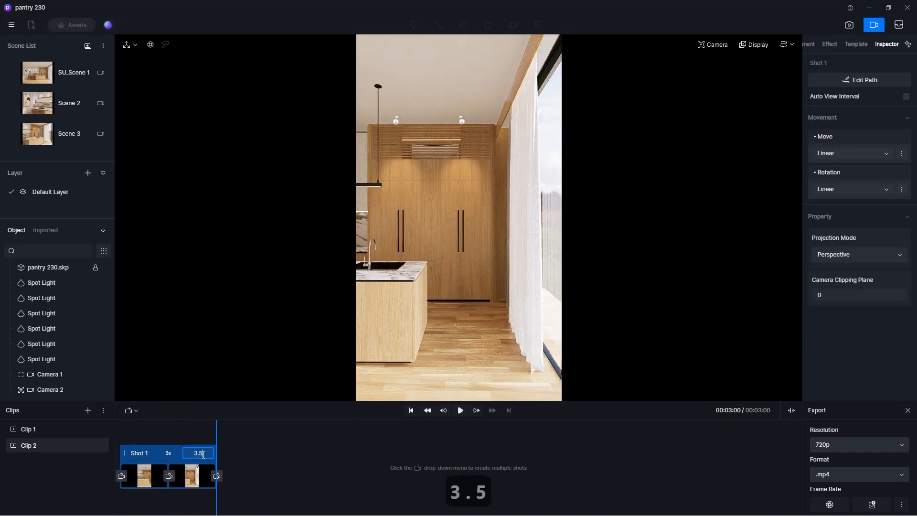
pyautogui.write('3.5')
pyautogui.press('Return')
pyautogui.moveTo(203, 440); pyautogui.dragTo(113, 445)
pyautogui.click(463, 411)
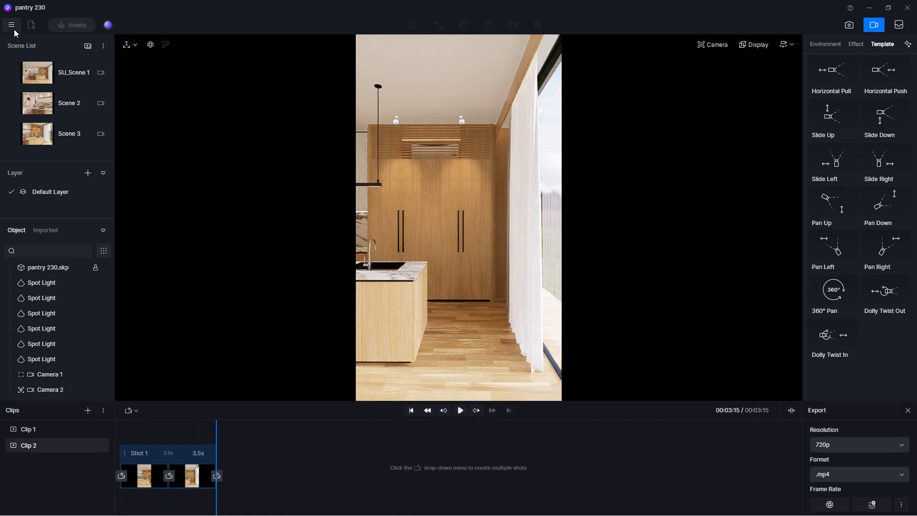
# Save the project.
pyautogui.click(14, 30)
pyautogui.moveTo(36, 47)
pyautogui.click(148, 102)
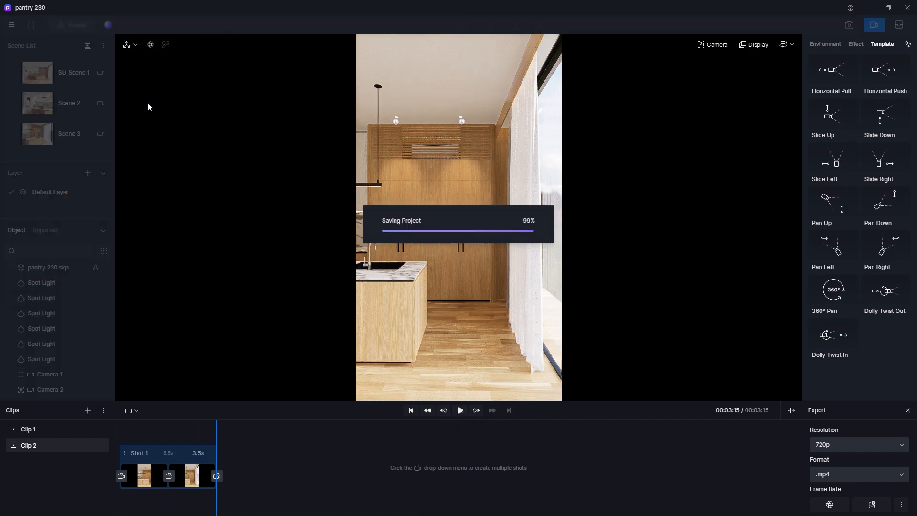
# Leave video mode and create a new camera from the SU_Scene 1 view with a 9:16 aspect ratio.
pyautogui.click(878, 26)
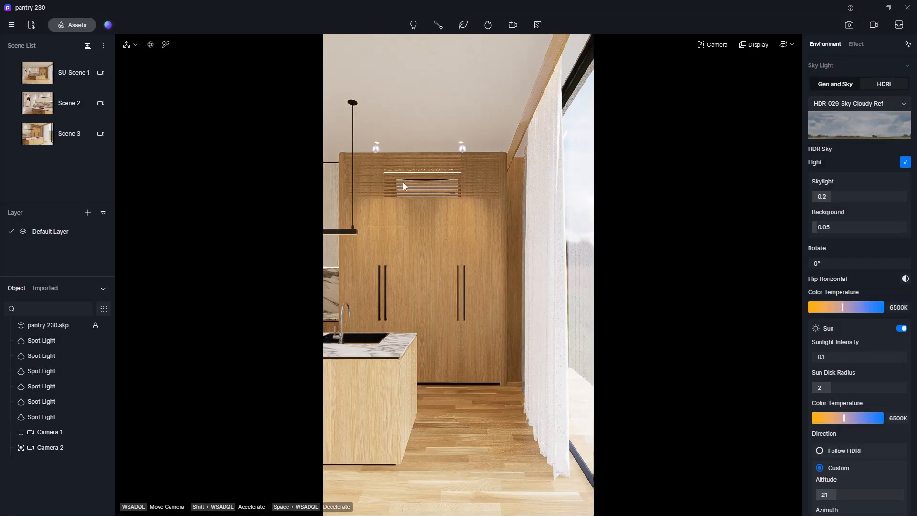
pyautogui.click(42, 144)
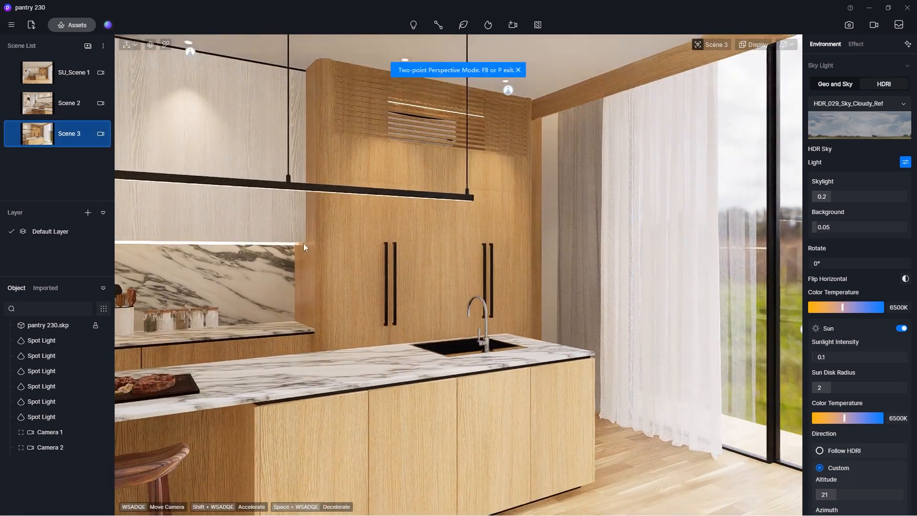
pyautogui.click(40, 73)
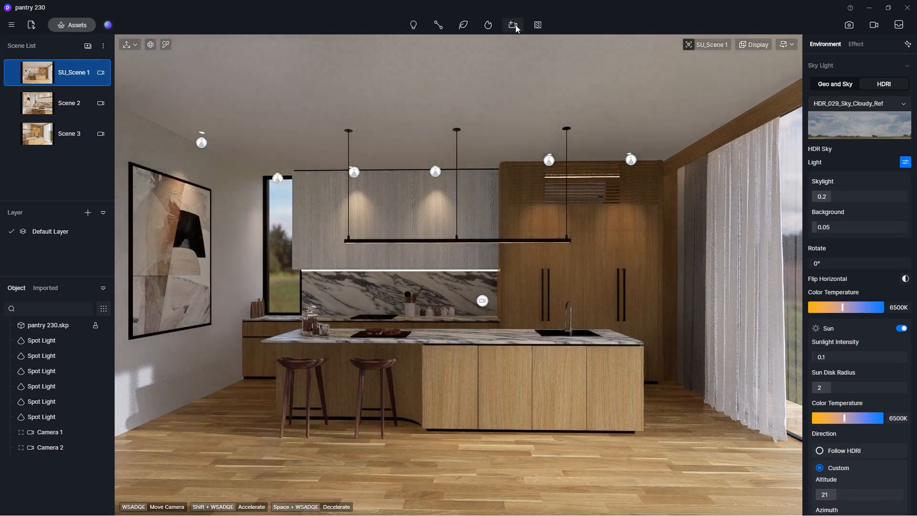
pyautogui.moveTo(516, 29)
pyautogui.click(518, 61)
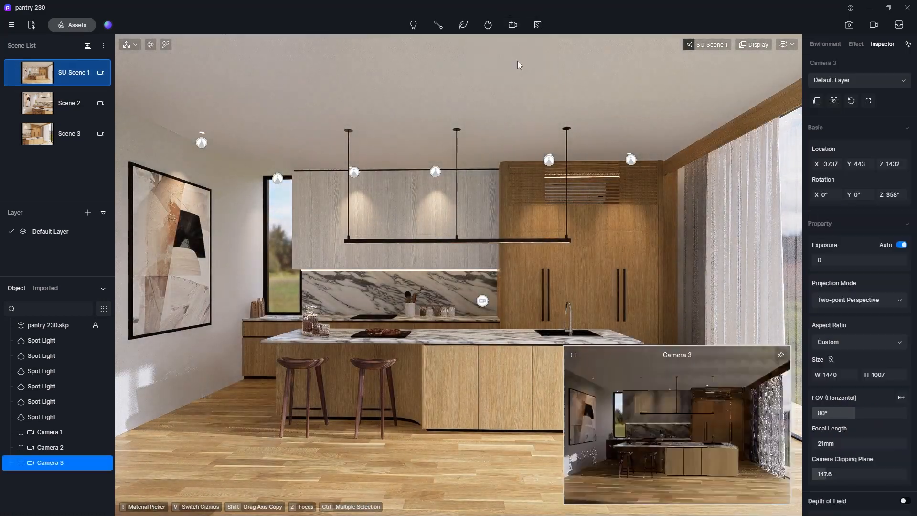
pyautogui.click(850, 345)
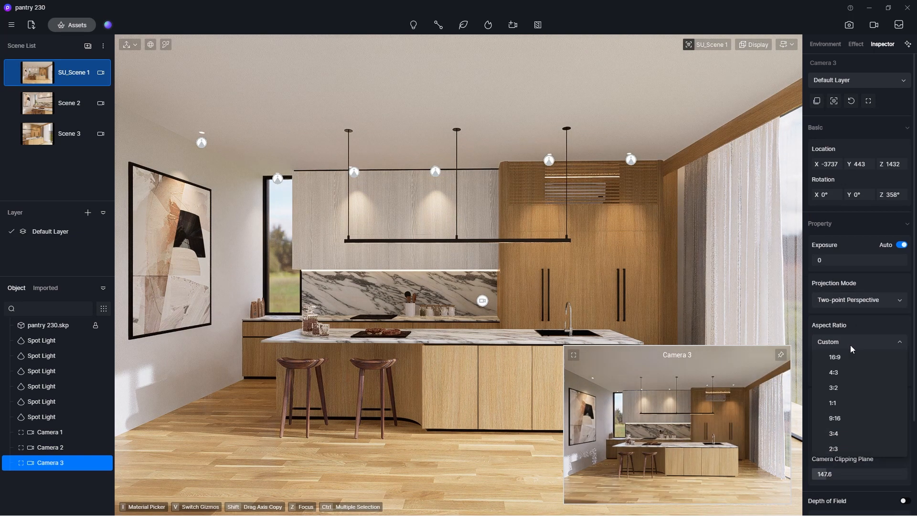
pyautogui.click(849, 418)
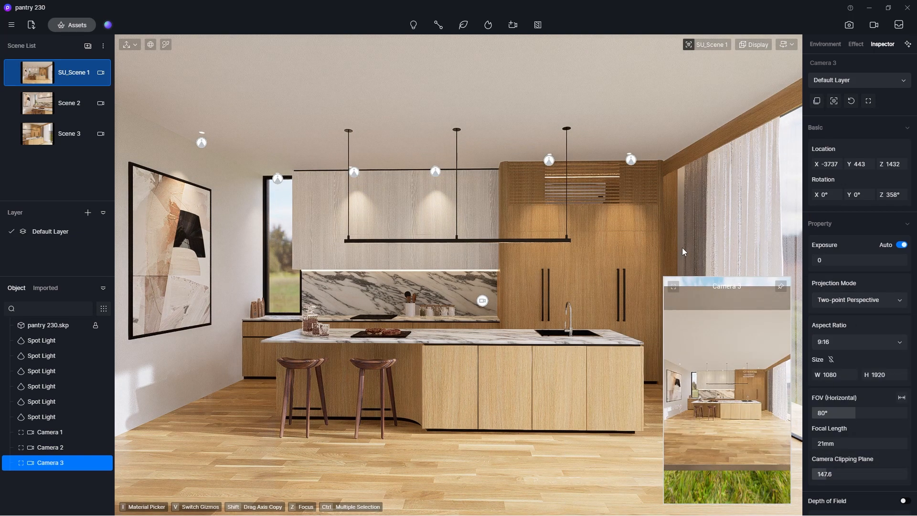
# Return to video mode, add a new Clip 3, and start its first shot from the Camera 3 view.
pyautogui.click(874, 25)
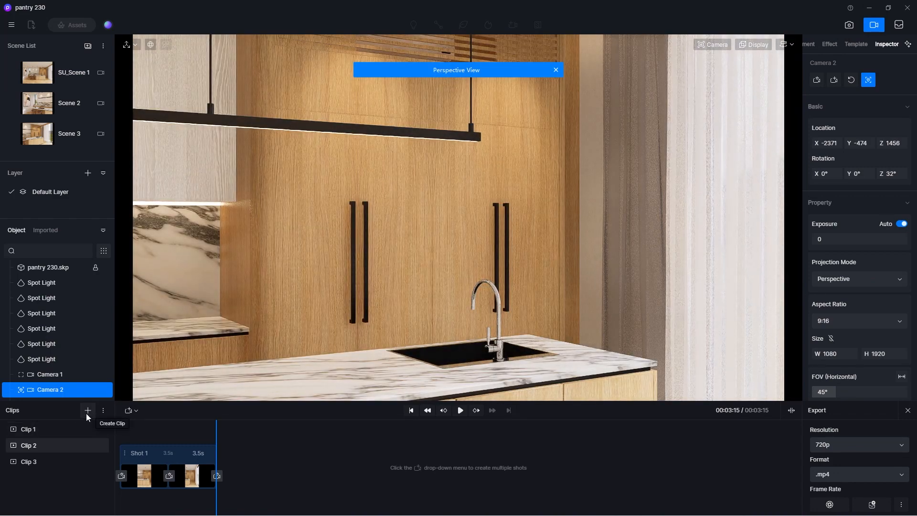
pyautogui.click(54, 463)
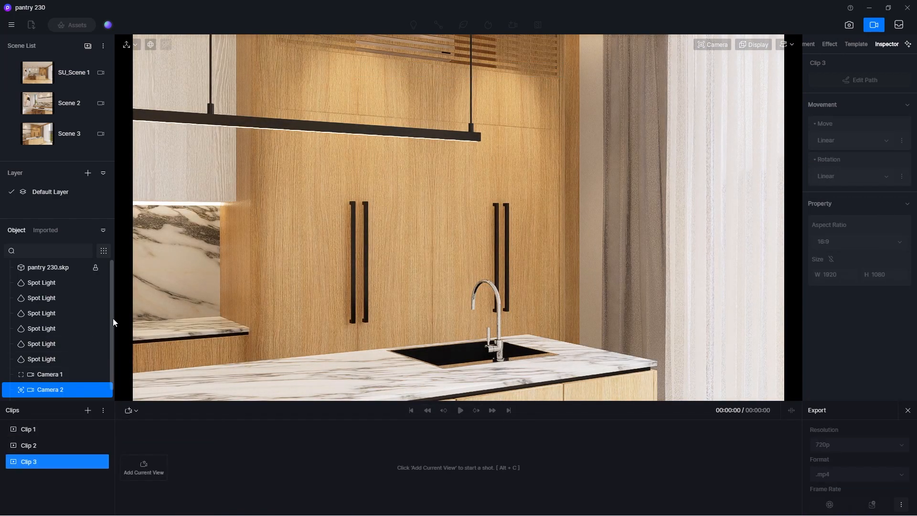
pyautogui.scroll(-1, 113, 318)
pyautogui.click(44, 395)
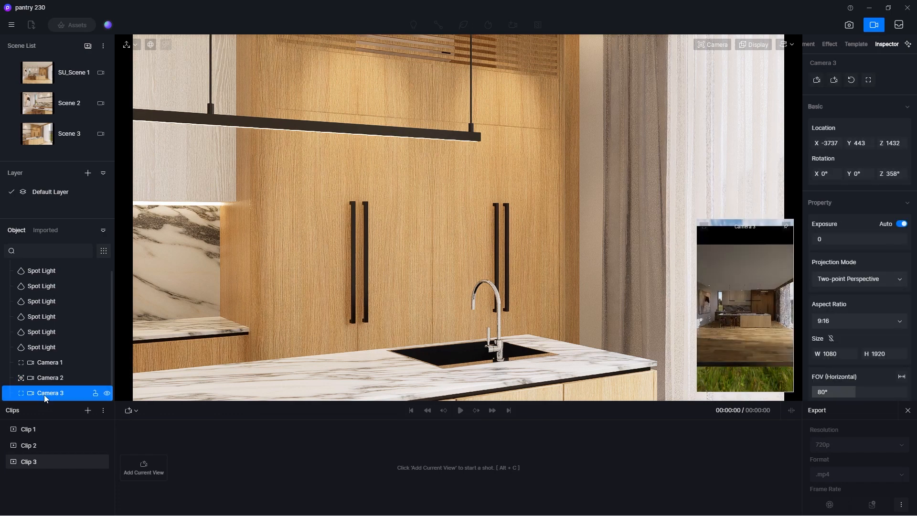
pyautogui.click(133, 411)
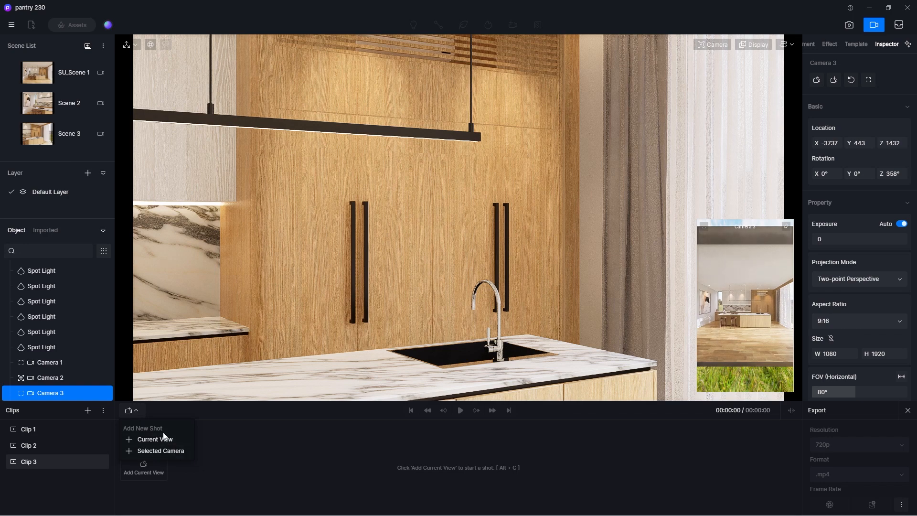
pyautogui.click(160, 452)
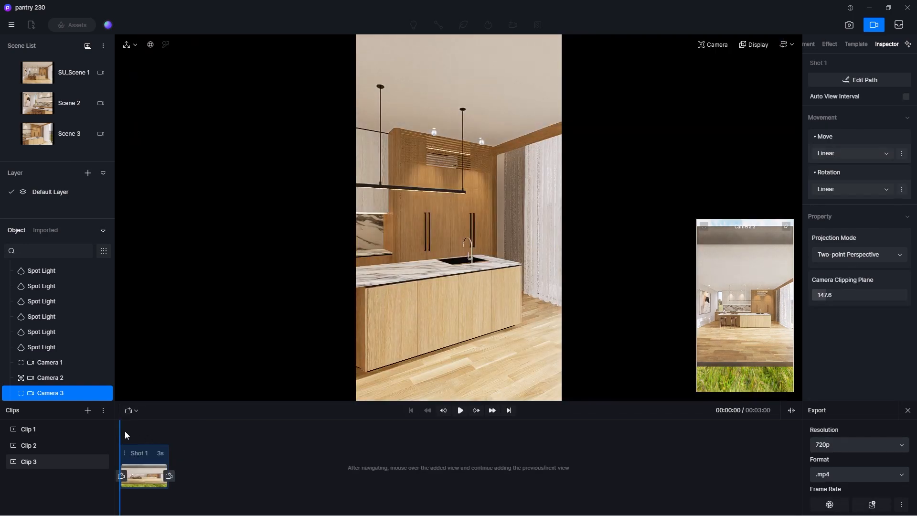
# Set the view's camera clipping plane to 0 and its field of view to 45° at the shot's start.
pyautogui.moveTo(131, 430); pyautogui.dragTo(117, 430)
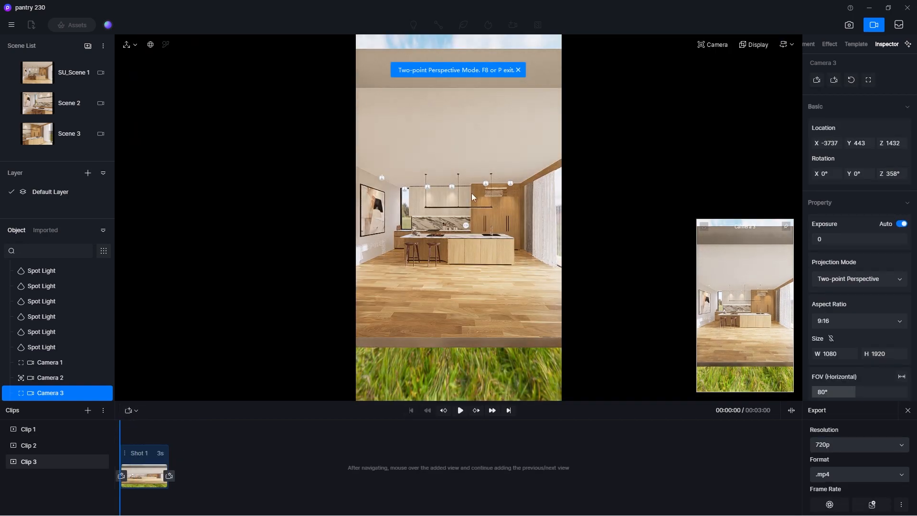
pyautogui.scroll(1, 469, 206)
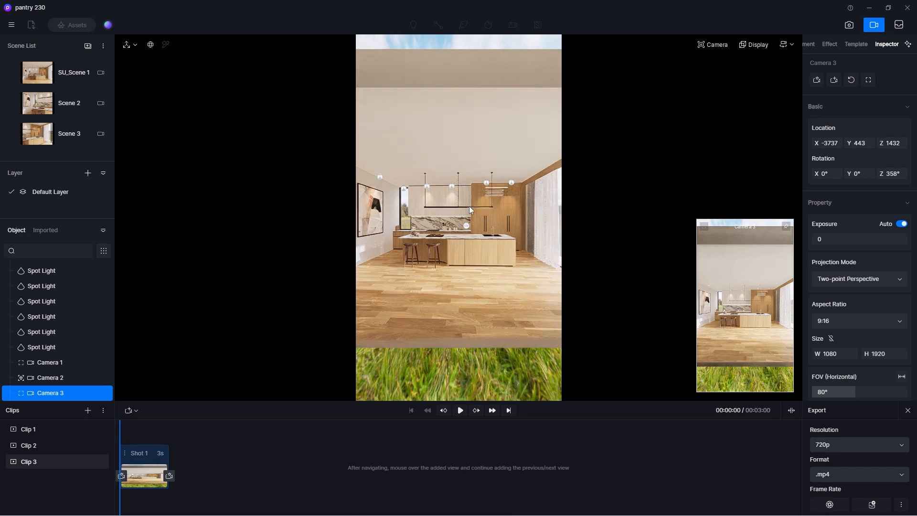
pyautogui.click(713, 48)
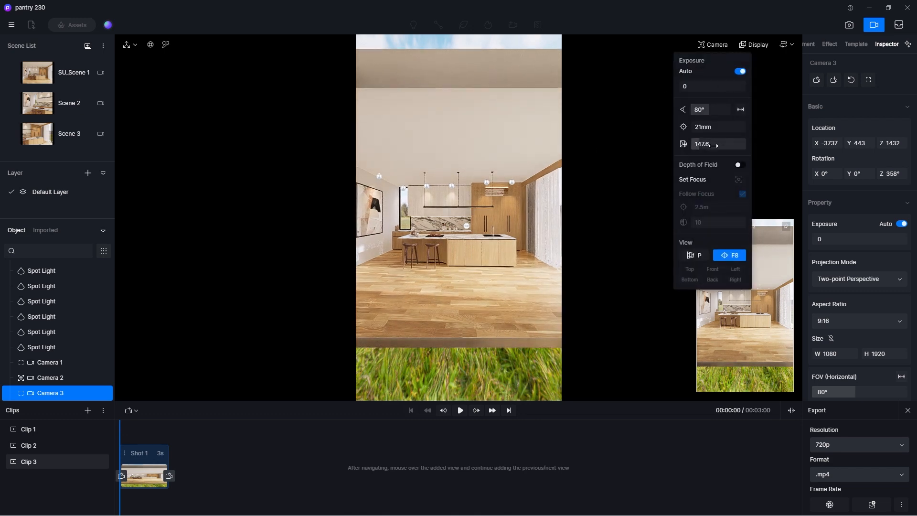
pyautogui.moveTo(714, 145); pyautogui.dragTo(467, 247)
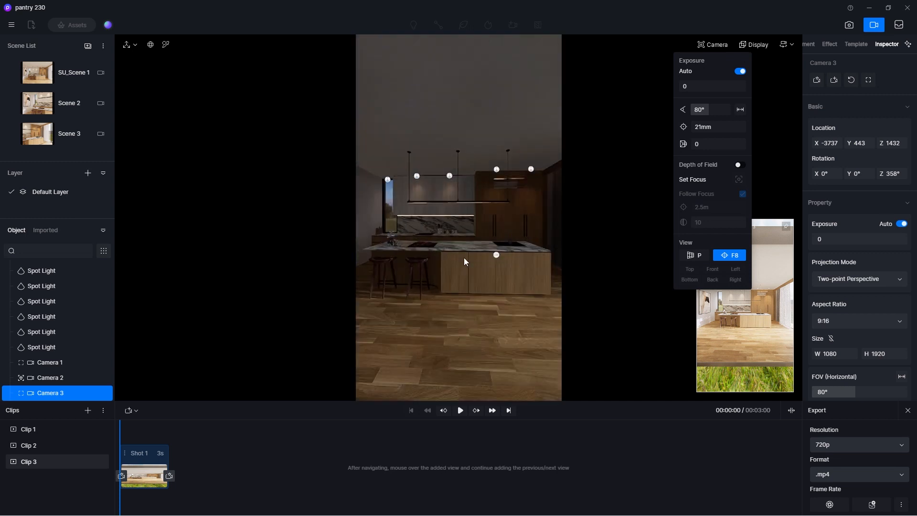
pyautogui.scroll(4, 465, 188)
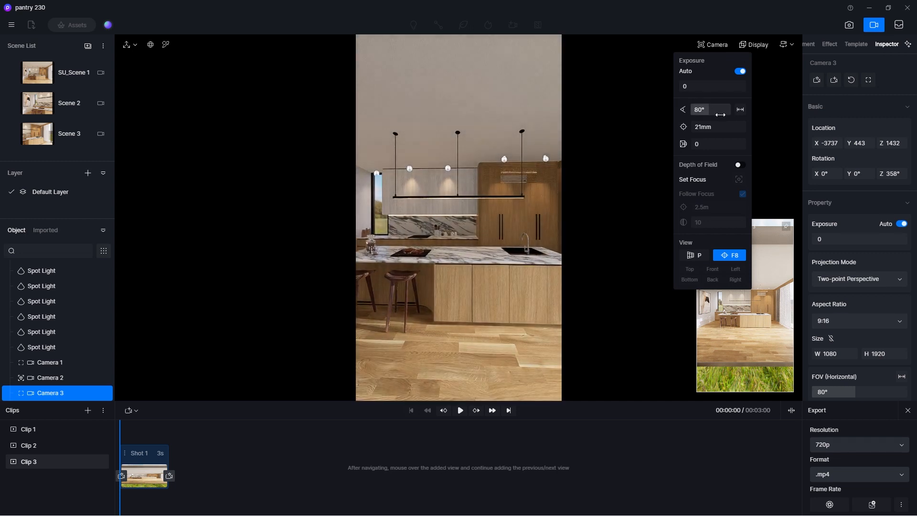
pyautogui.click(720, 115)
pyautogui.write('45')
pyautogui.press('Return')
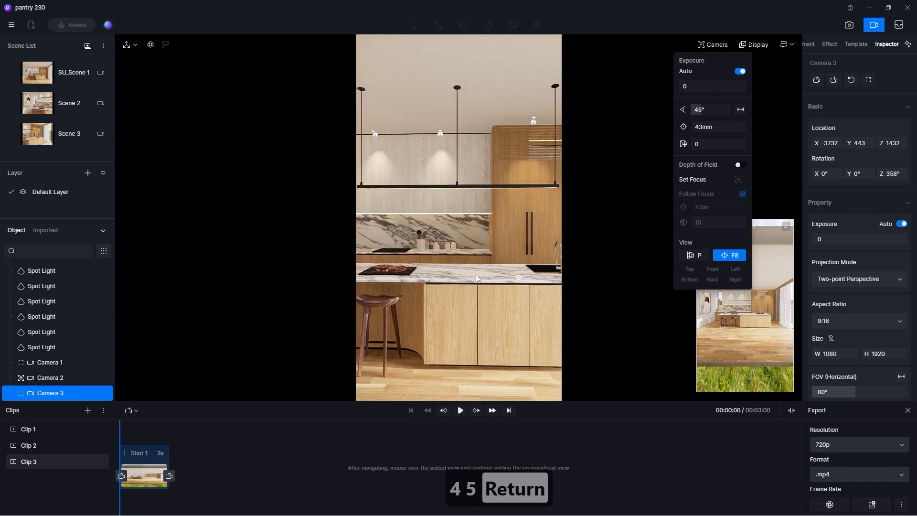
# Aim the shot's first view at the wall art and stools, and add a second view turned towards the sink and curtains.
pyautogui.moveTo(477, 274); pyautogui.dragTo(207, 259, button='right')
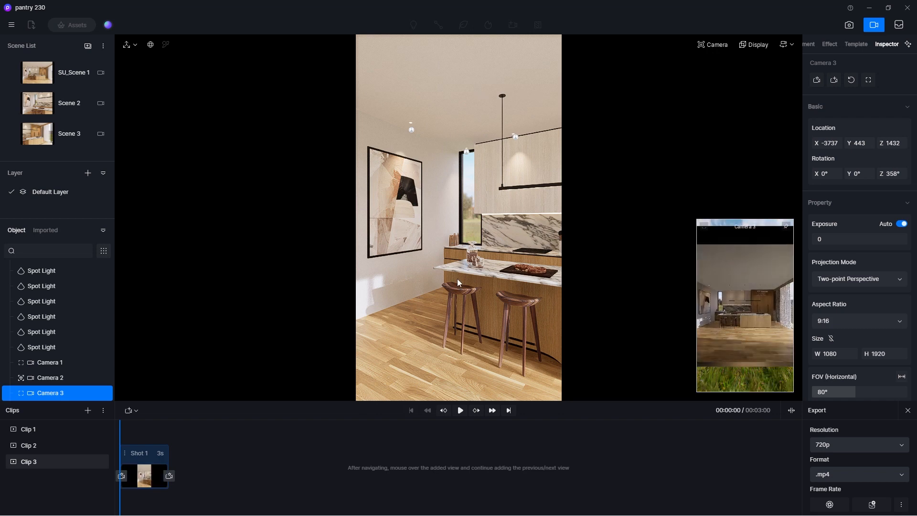
pyautogui.moveTo(400, 262); pyautogui.dragTo(615, 257, button='right')
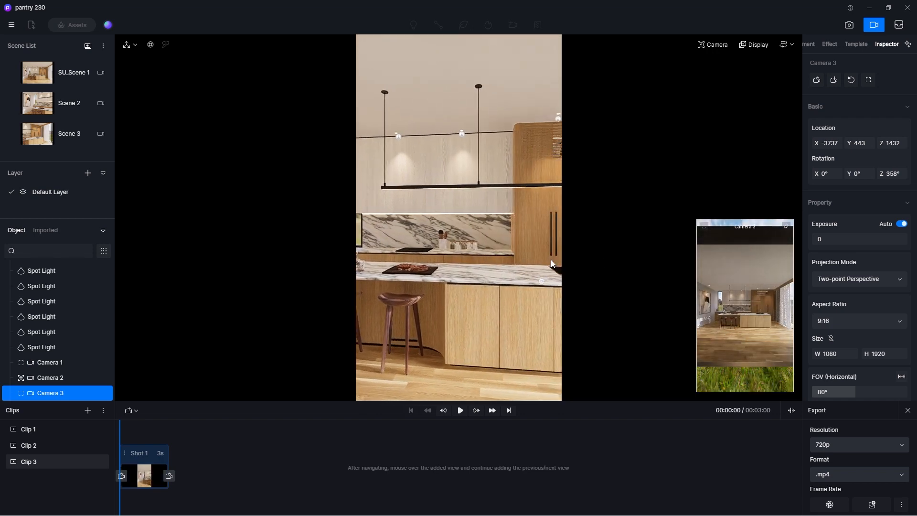
pyautogui.moveTo(452, 250); pyautogui.dragTo(558, 247, button='right')
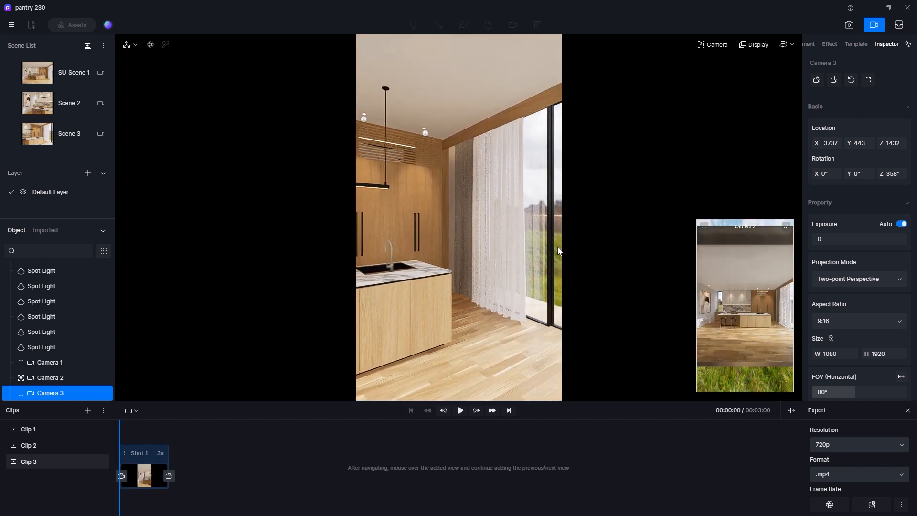
pyautogui.click(170, 476)
# Set Shot 1's duration to 5 s and play back the panning movement.
pyautogui.doubleClick(201, 453)
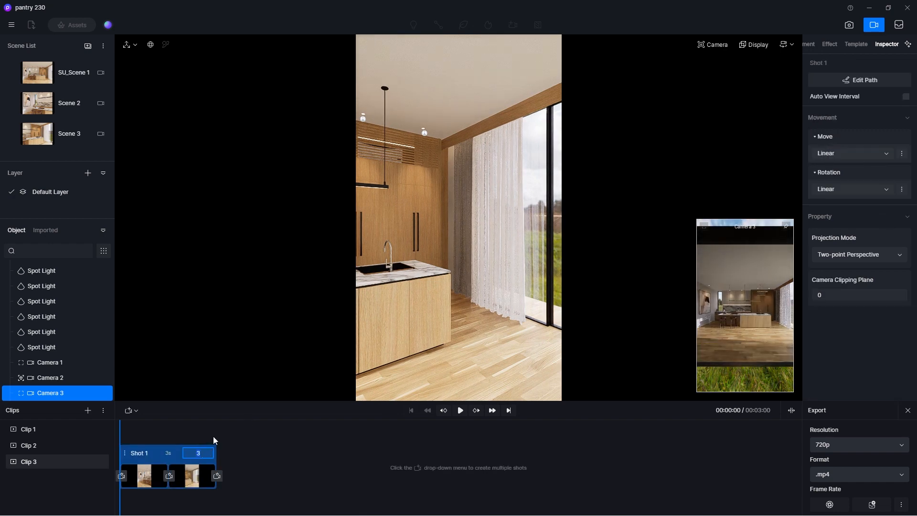
pyautogui.write('5s')
pyautogui.press('Return')
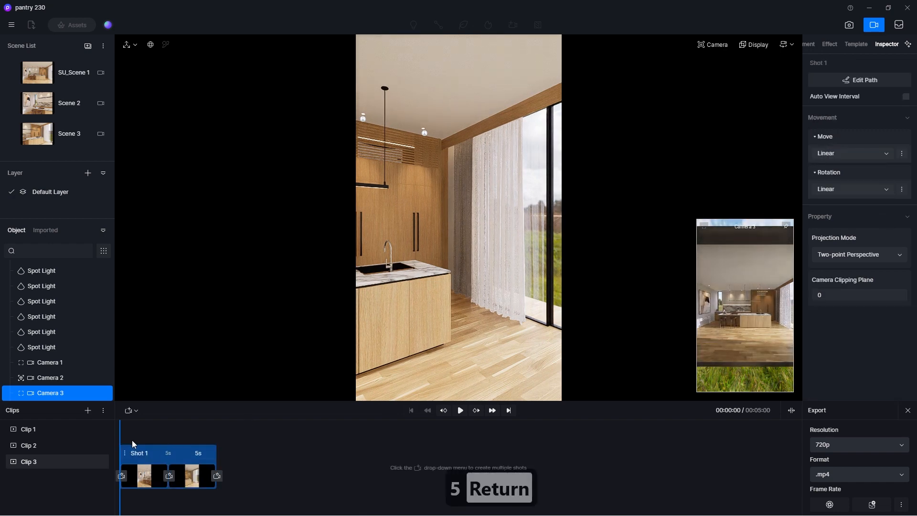
pyautogui.click(460, 411)
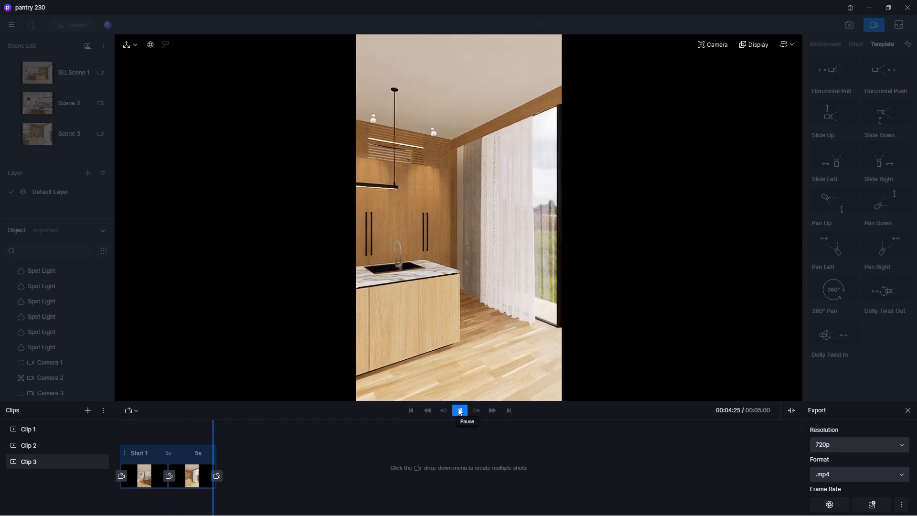
# Set Shot 1's duration to 6 s and preview the panning movement from the start.
pyautogui.doubleClick(197, 453)
pyautogui.write('6')
pyautogui.press('Return')
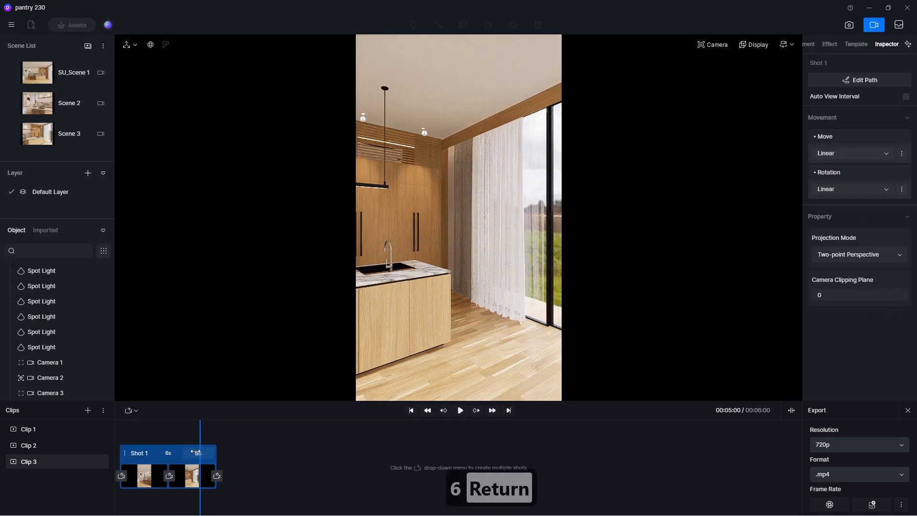
pyautogui.moveTo(202, 438); pyautogui.dragTo(114, 436)
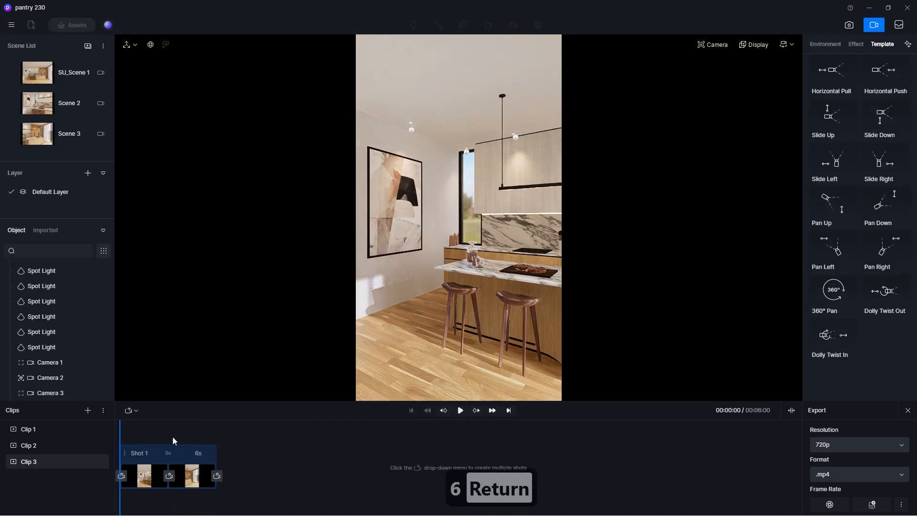
pyautogui.click(460, 412)
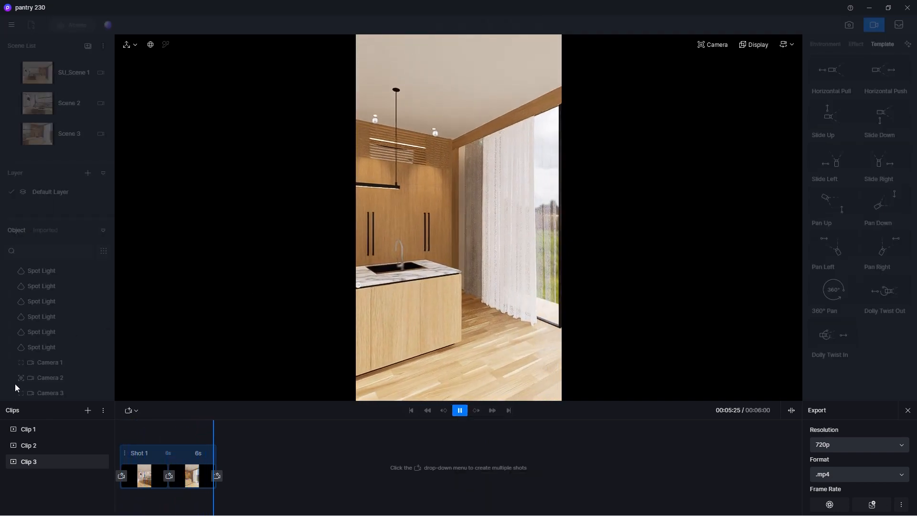
# Play back Clip 1, Clip 2 and Clip 3 in turn to review their camera movements.
pyautogui.click(41, 433)
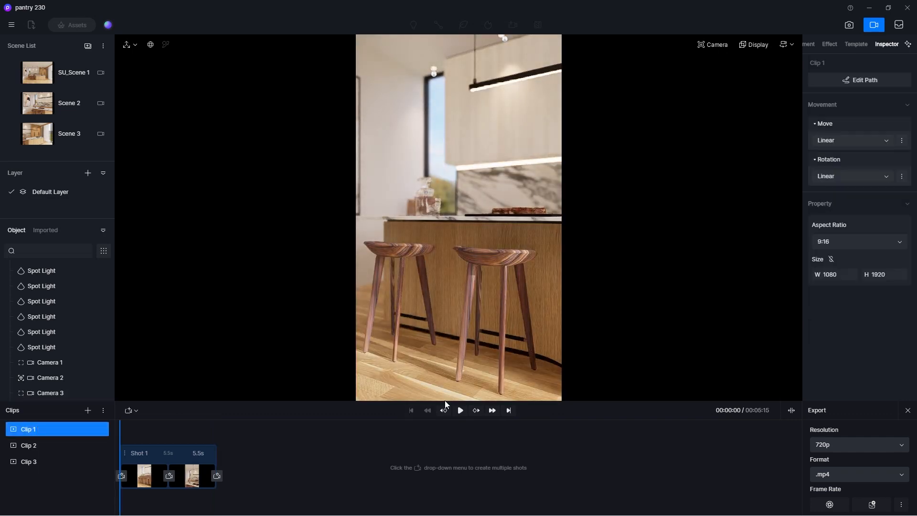
pyautogui.click(460, 411)
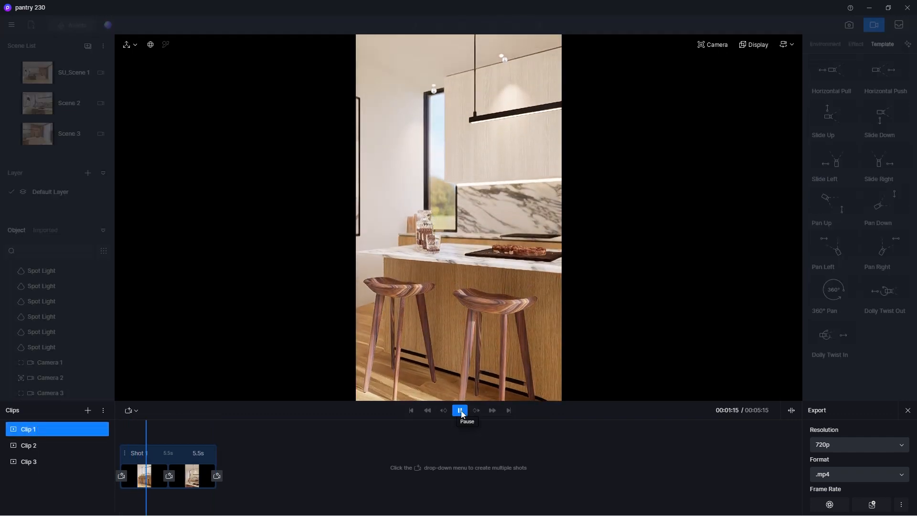
pyautogui.click(44, 445)
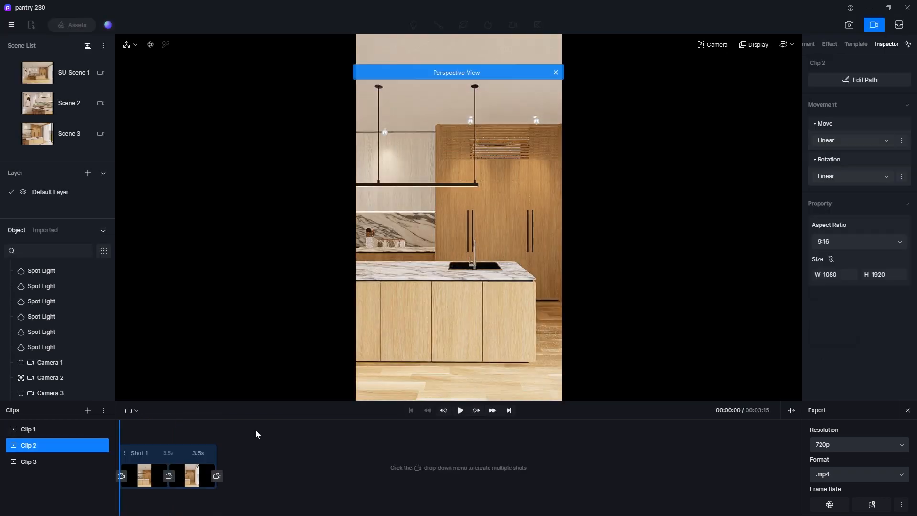
pyautogui.click(461, 411)
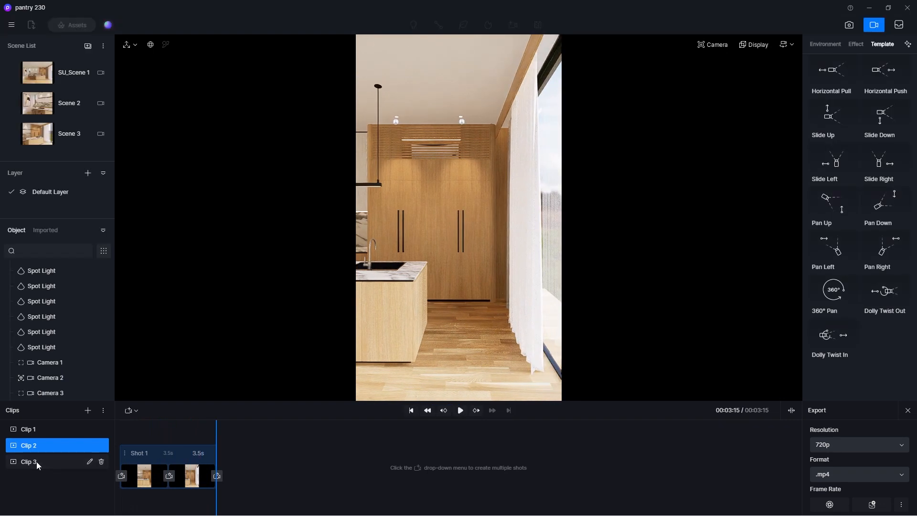
pyautogui.click(34, 461)
pyautogui.click(461, 411)
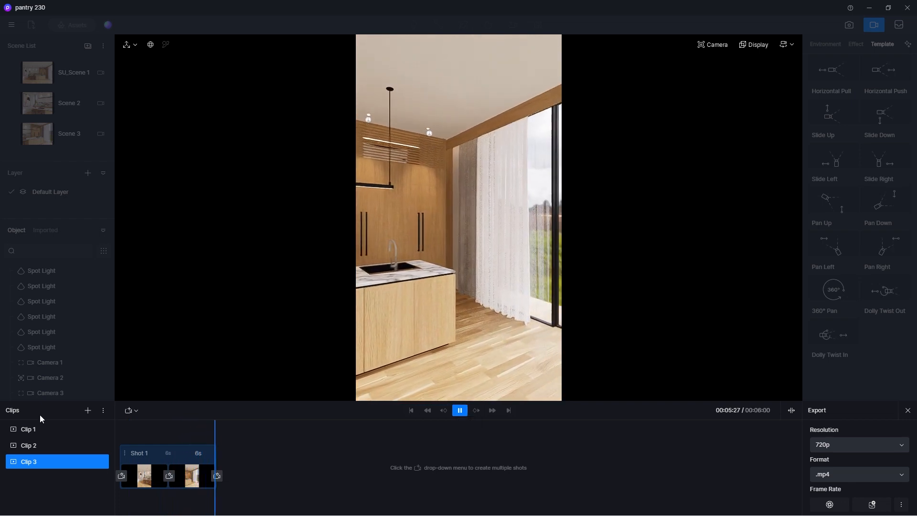
# Set the export resolution of Clip 1 to 2K and check its remaining export settings.
pyautogui.click(46, 430)
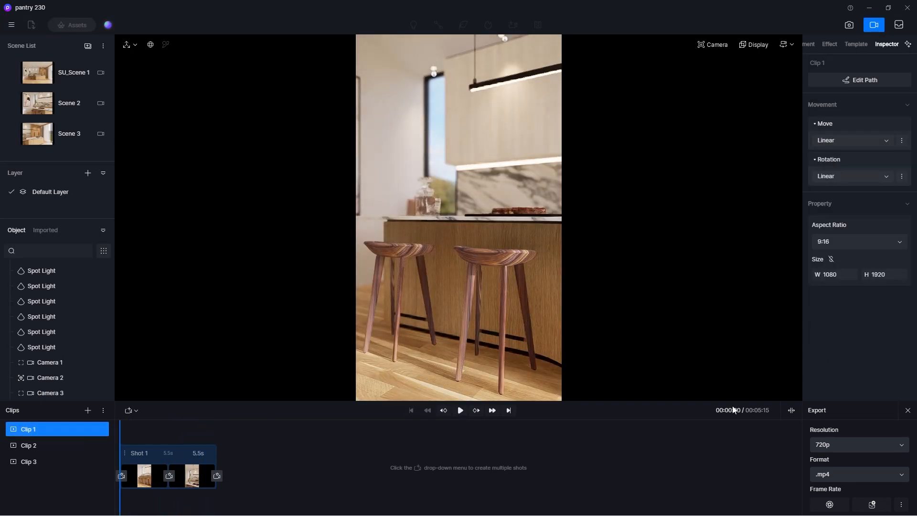
pyautogui.click(855, 441)
pyautogui.click(845, 476)
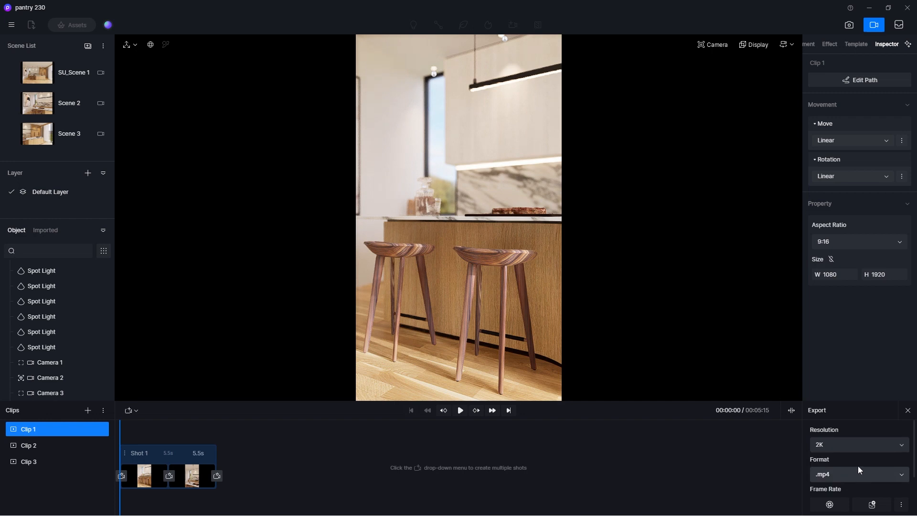
pyautogui.scroll(-1, 858, 466)
pyautogui.scroll(1, 895, 474)
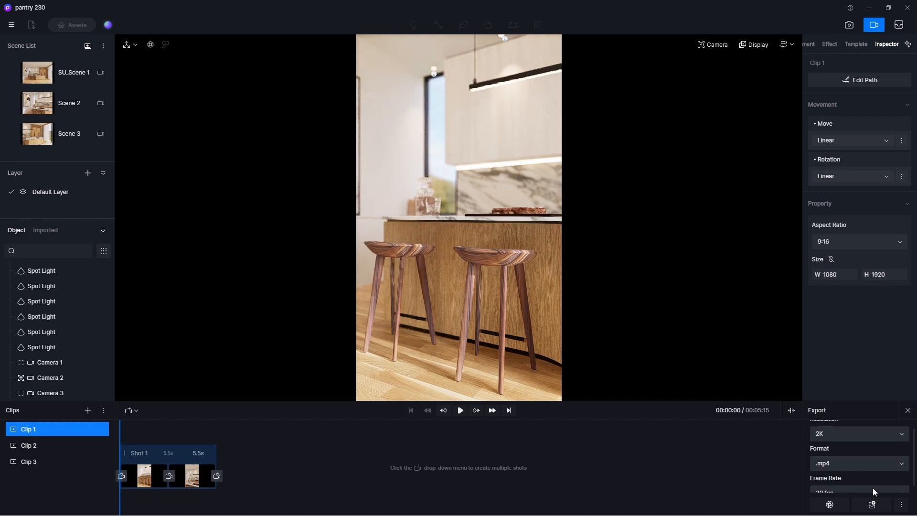
# Add Clip 1, Clip 2 and Clip 3 to the render queue as 2K .mp4 videos.
pyautogui.click(29, 446)
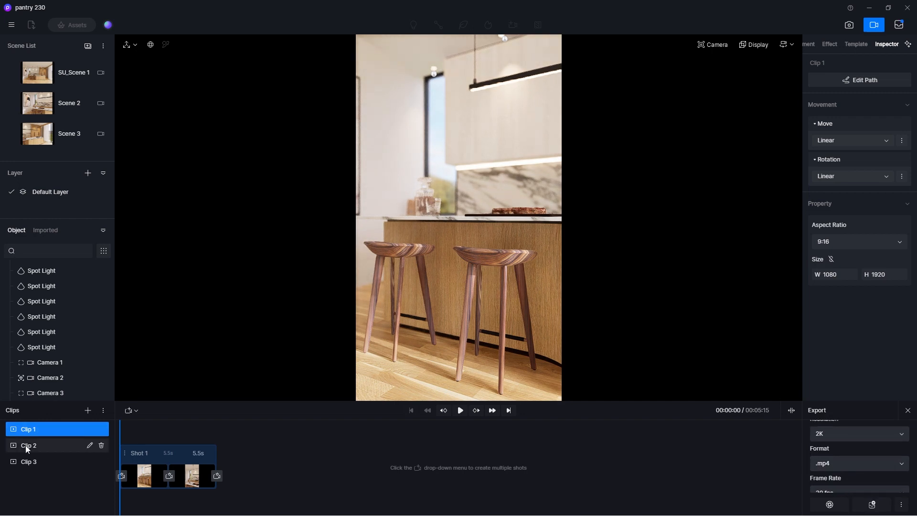
pyautogui.moveTo(913, 447)
pyautogui.mouseDown()
pyautogui.moveTo(913, 437)
pyautogui.moveTo(912, 448)
pyautogui.mouseUp()
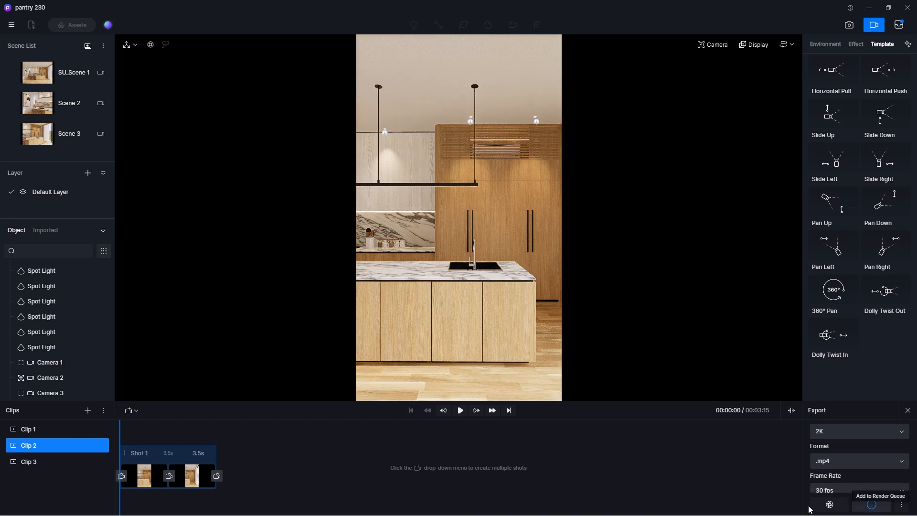
pyautogui.click(53, 463)
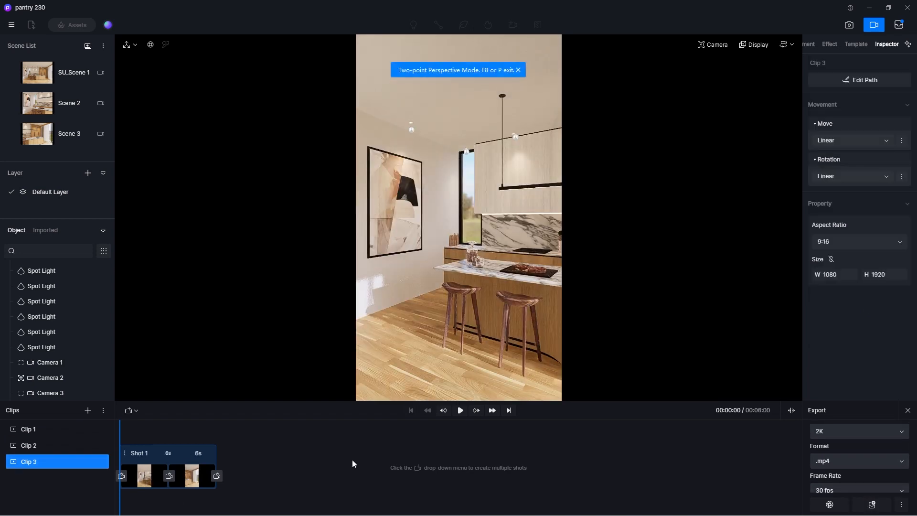
pyautogui.moveTo(915, 445)
pyautogui.mouseDown()
pyautogui.moveTo(916, 434)
pyautogui.moveTo(915, 456)
pyautogui.mouseUp()
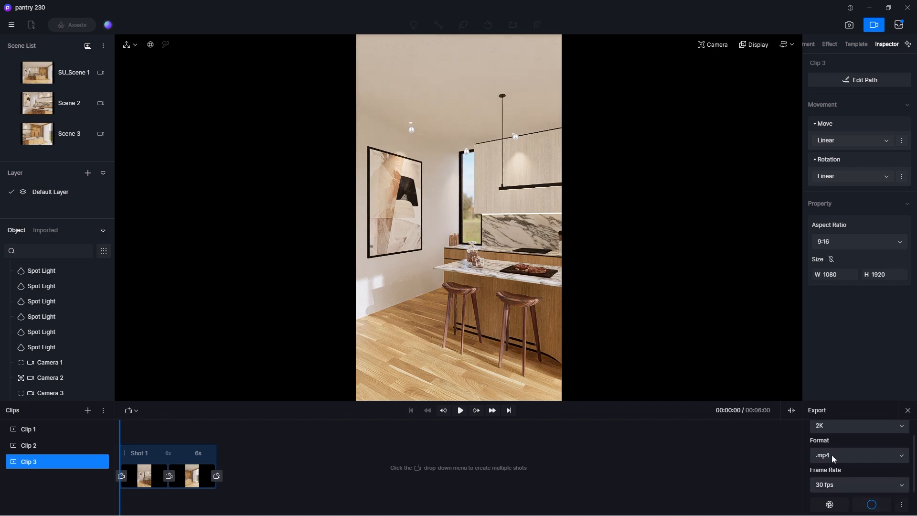
# Render all three queued clips into the output folder at E:\Bahan yt\#230 pantry\output.
pyautogui.click(900, 26)
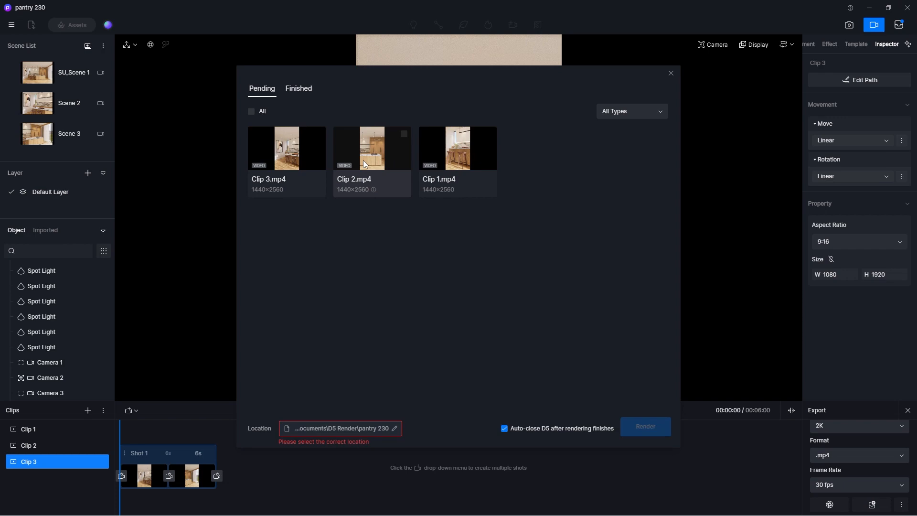
pyautogui.click(251, 112)
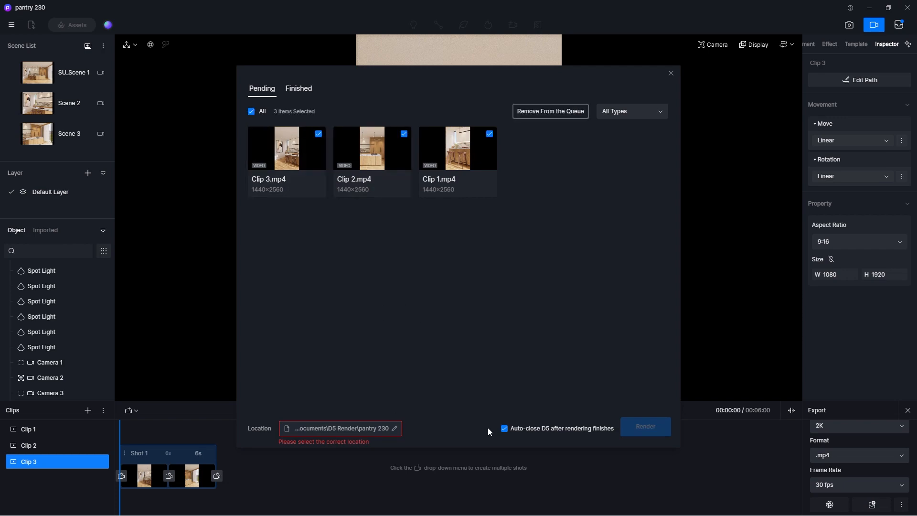
pyautogui.click(395, 429)
pyautogui.click(265, 232)
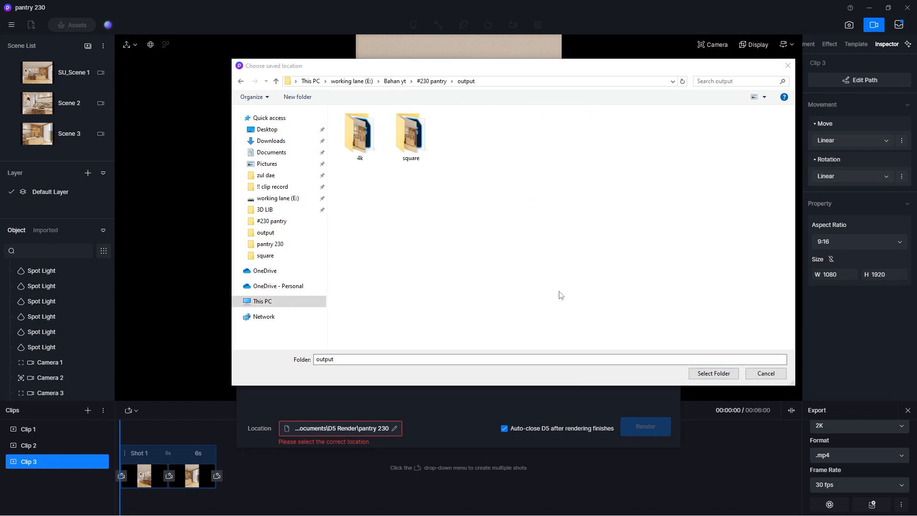
pyautogui.click(724, 375)
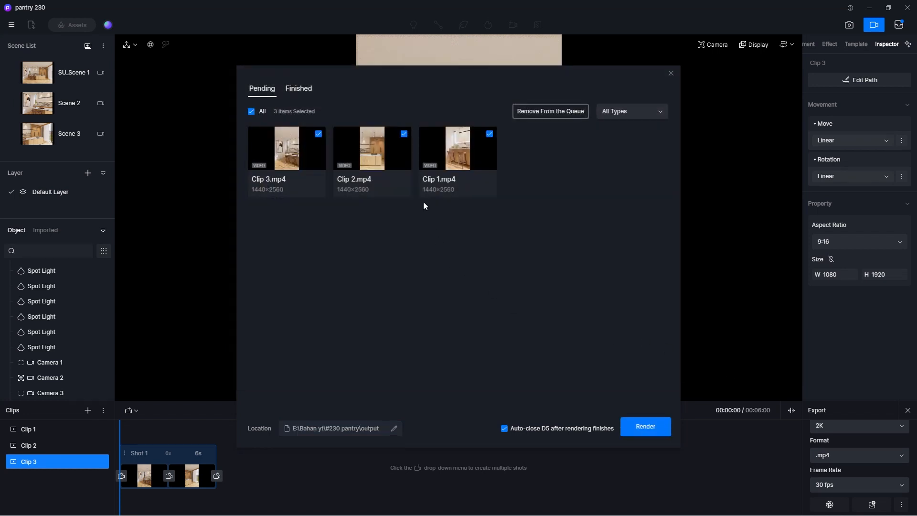
pyautogui.click(645, 427)
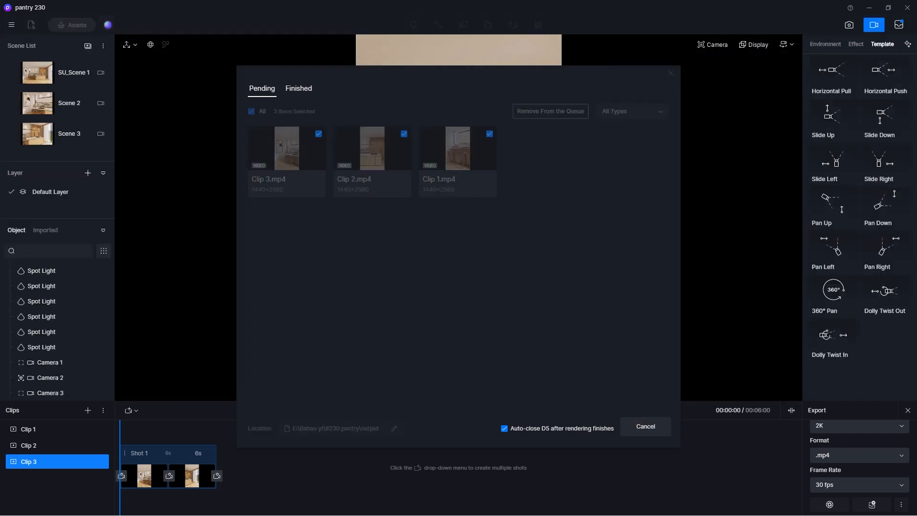